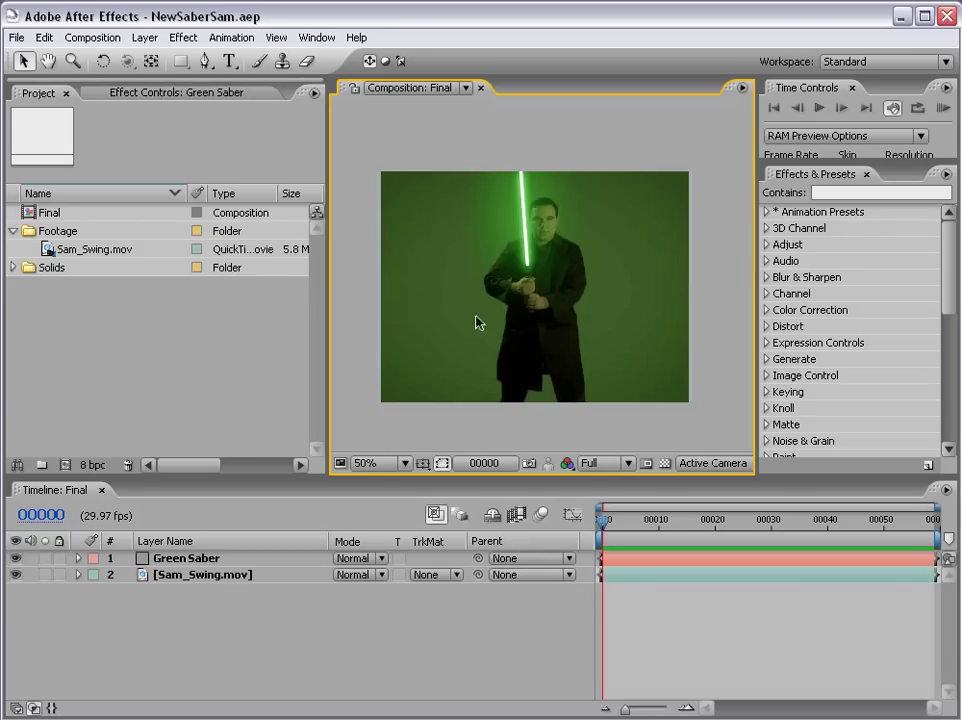
- Preview the Final composition full-screen at 100%, then scrub back near the first frame at 50%
{"action": "key", "text": "grave"}
{"action": "key", "text": "period"}
{"action": "key", "text": "space"}
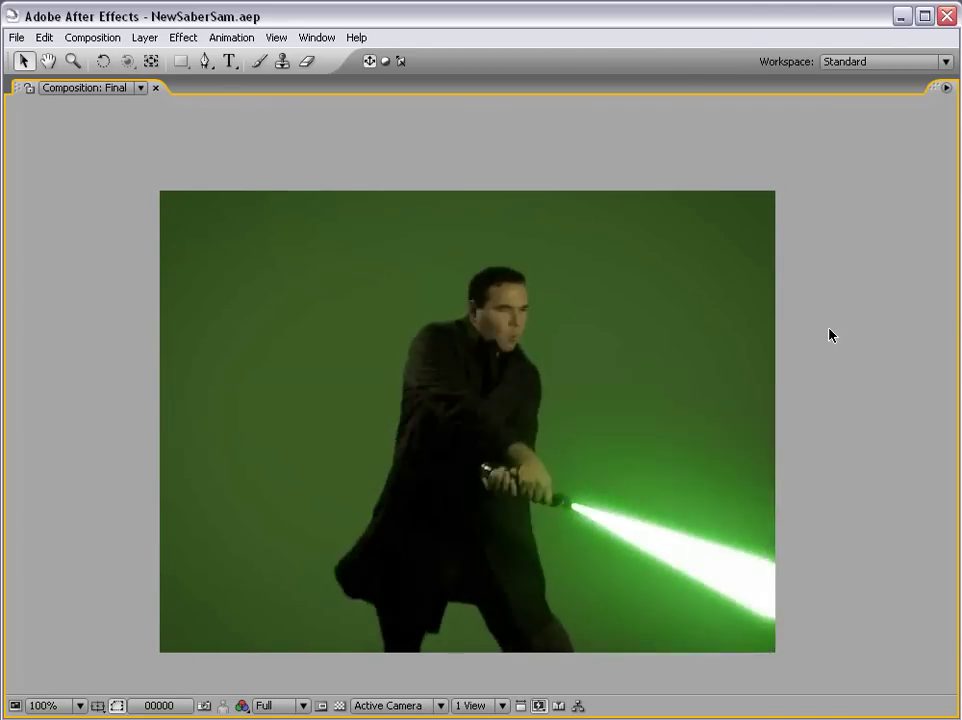
{"action": "key", "text": "grave"}
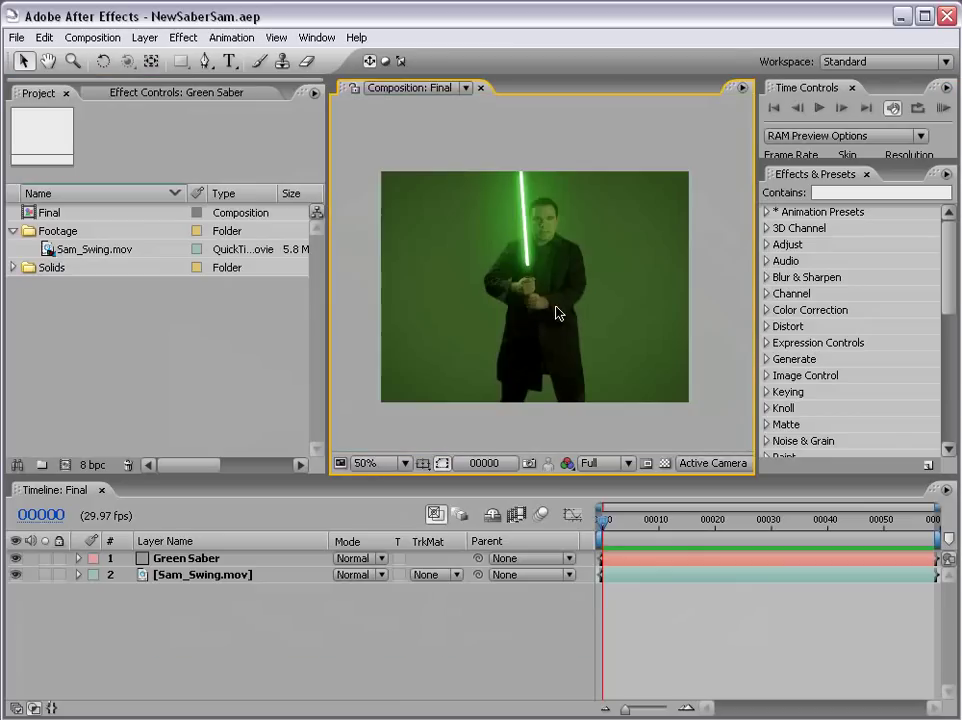
{"action": "left_click", "coordinate": [635, 618]}
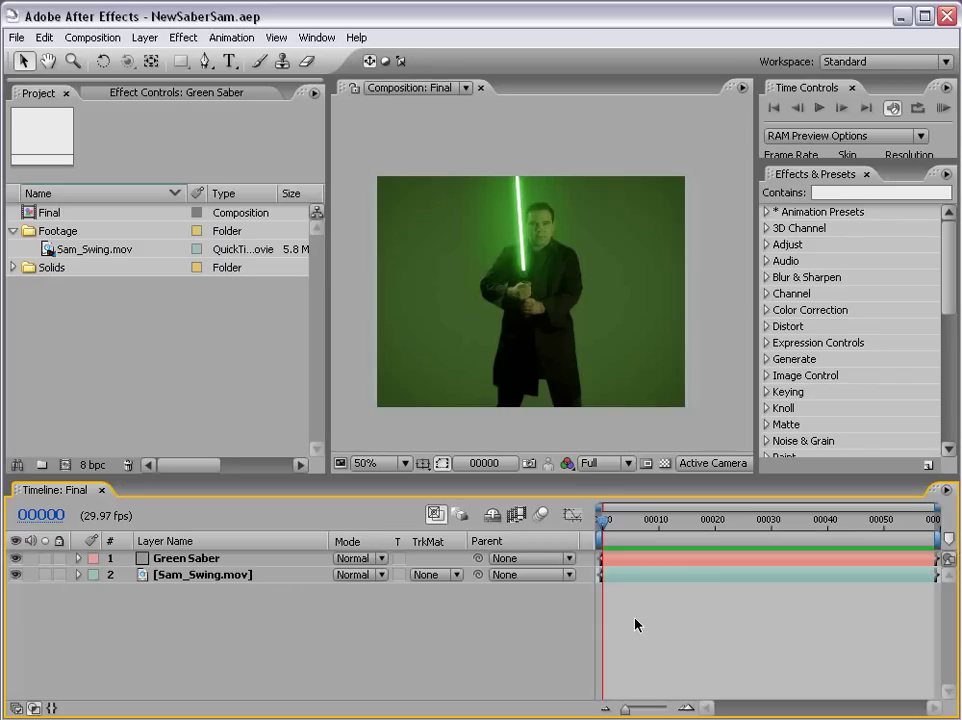
{"action": "left_click_drag", "start_coordinate": [630, 514], "coordinate": [935, 527]}
{"action": "key", "text": "period"}
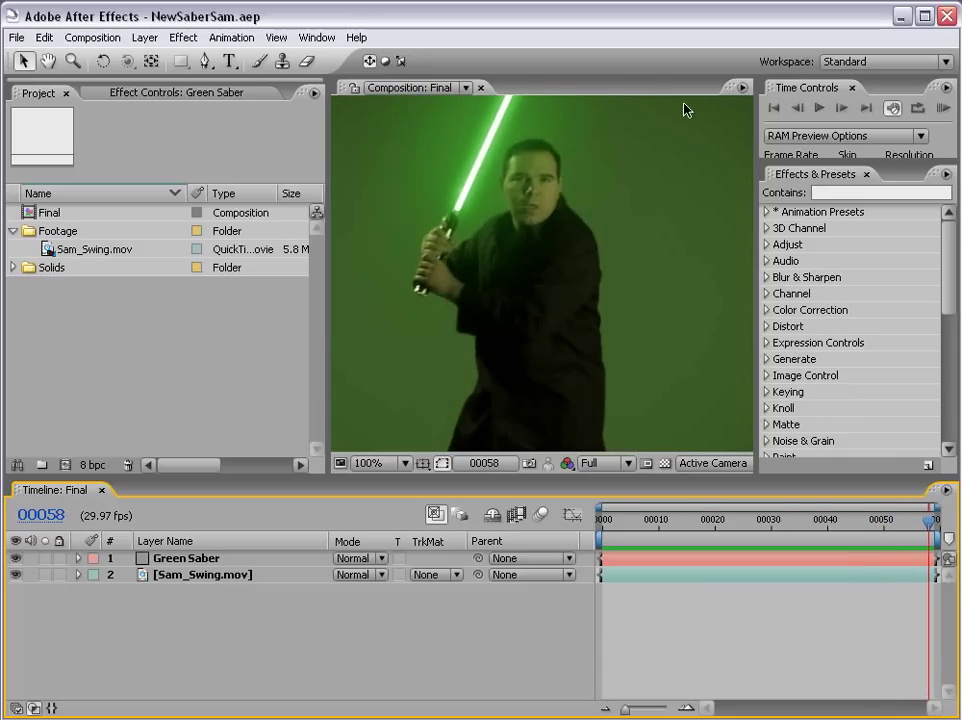
{"action": "left_click", "coordinate": [565, 368]}
{"action": "left_click", "coordinate": [99, 359]}
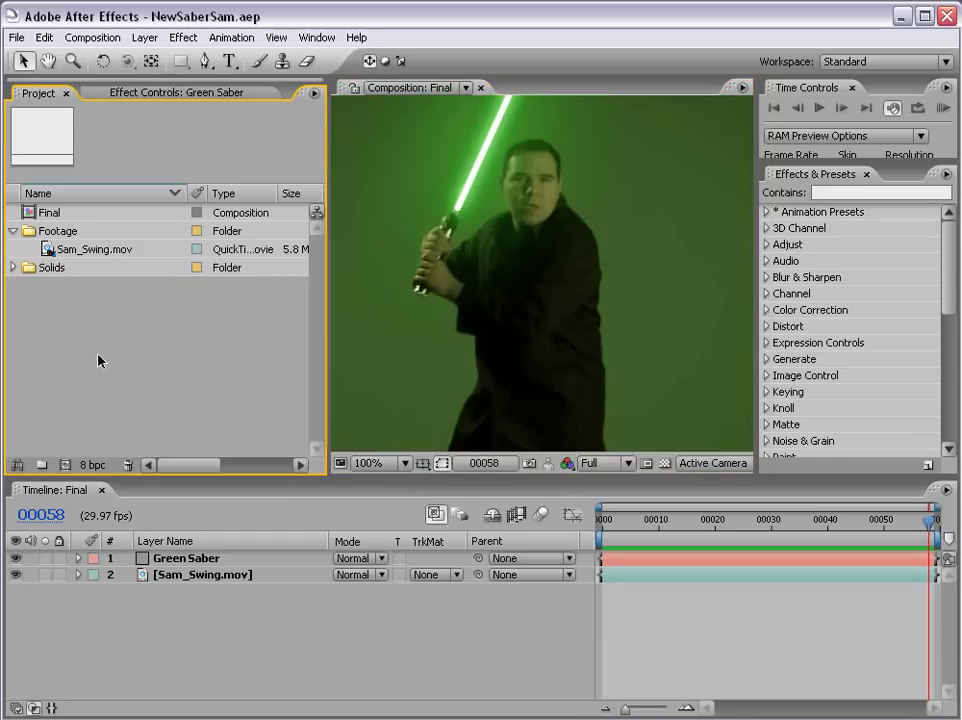
{"action": "scroll", "coordinate": [536, 267], "scroll_direction": "down", "scroll_amount": 2}
{"action": "left_click", "coordinate": [536, 267]}
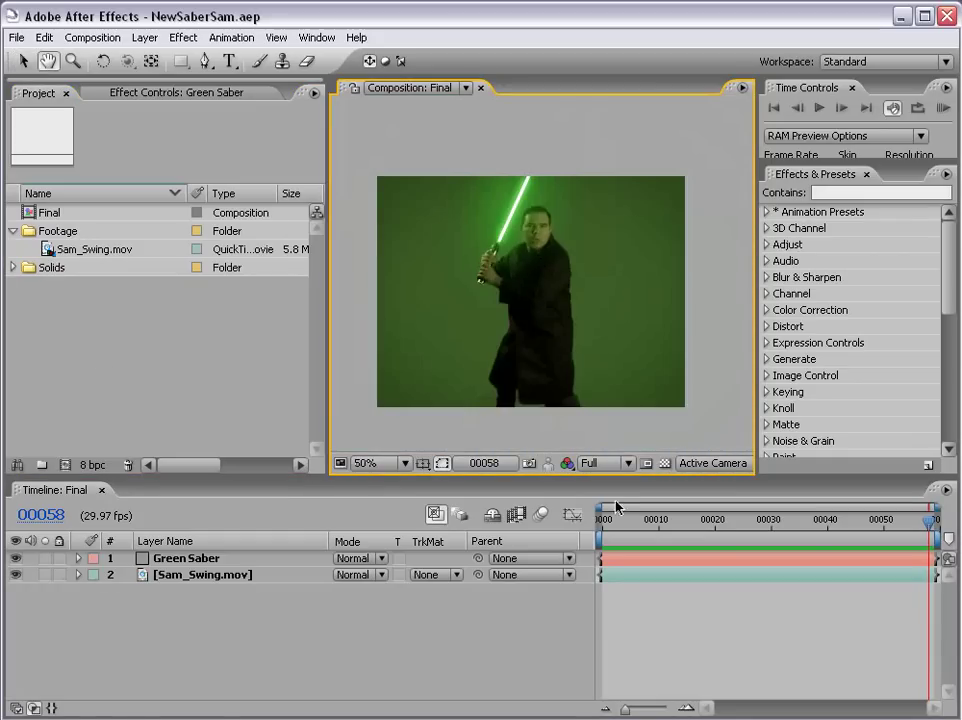
{"action": "left_click", "coordinate": [625, 520]}
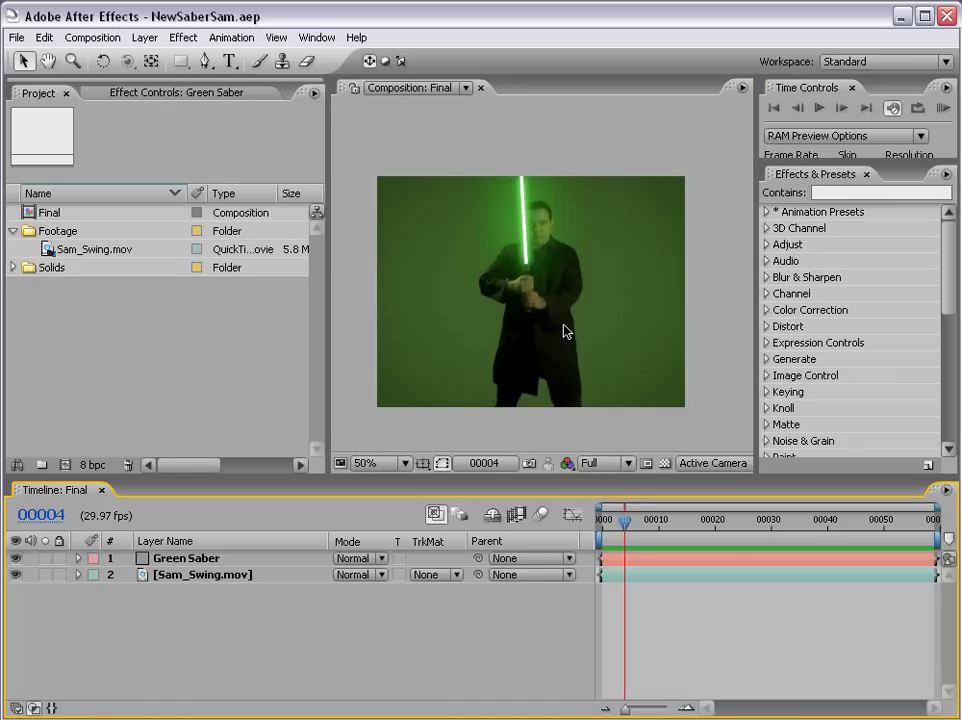
- Inspect Sam_Swing.mov and build a new Sam_Swing composition from it
{"action": "left_click", "coordinate": [9, 386]}
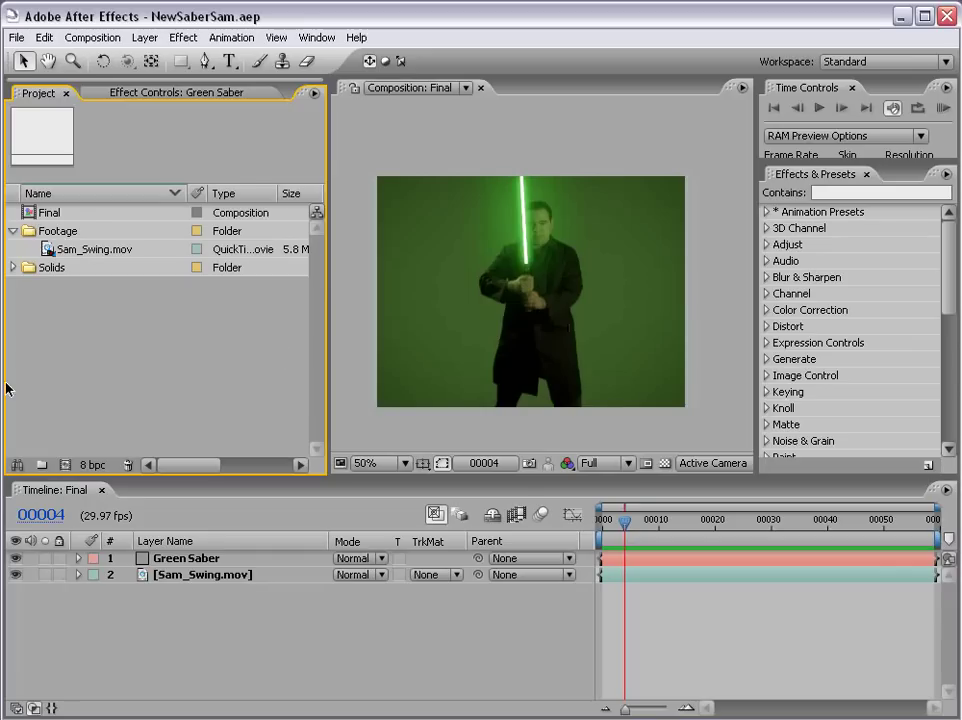
{"action": "double_click", "coordinate": [47, 249]}
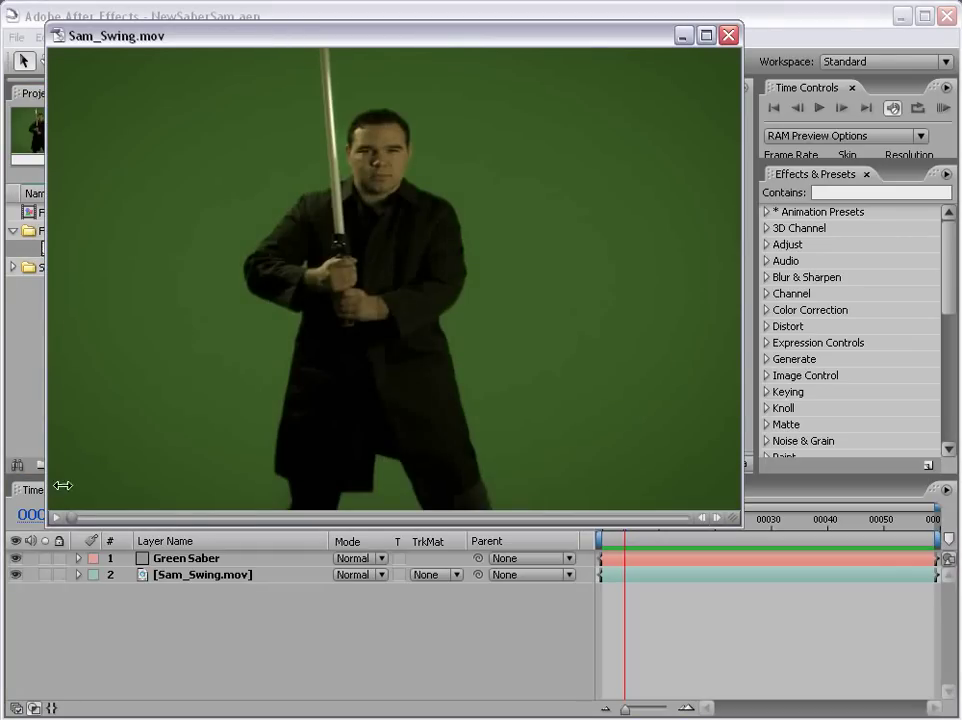
{"action": "left_click", "coordinate": [727, 37]}
{"action": "left_click", "coordinate": [79, 408]}
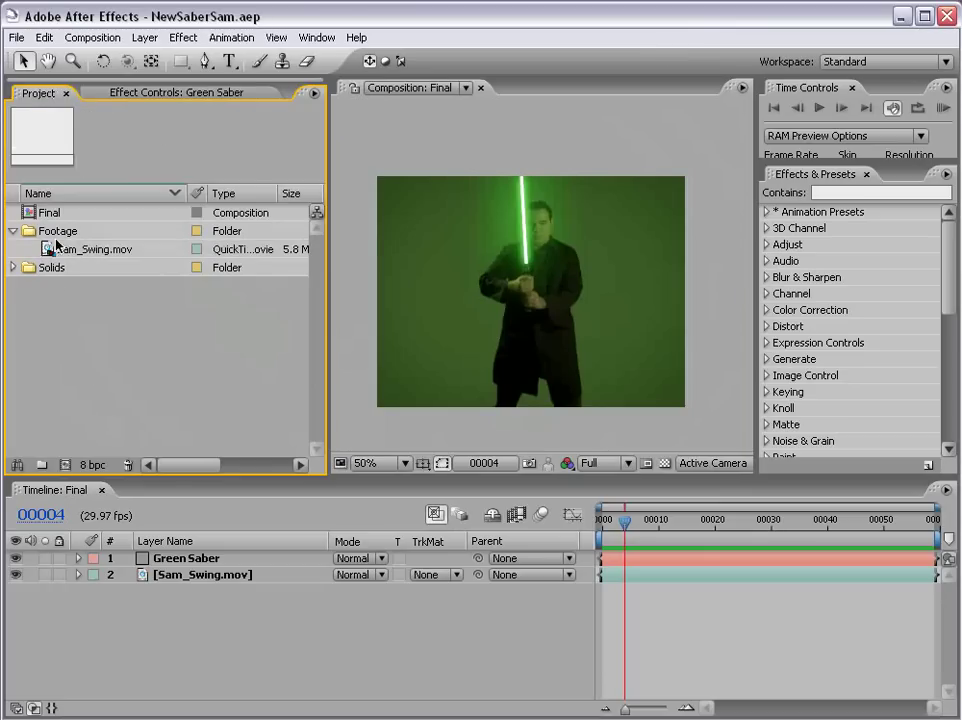
{"action": "left_click_drag", "start_coordinate": [90, 249], "coordinate": [63, 465]}
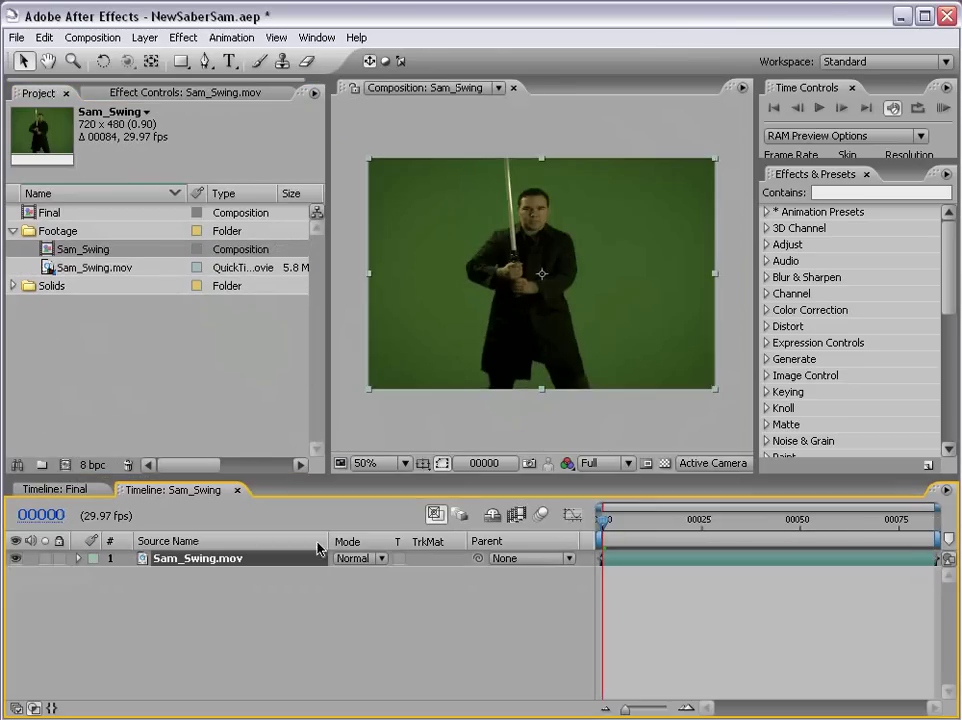
- Add a white solid at 43% opacity, then zoom to 100% on the man's face
{"action": "left_click", "coordinate": [145, 37]}
{"action": "mouse_move", "coordinate": [330, 57]}
{"action": "left_click", "coordinate": [397, 74]}
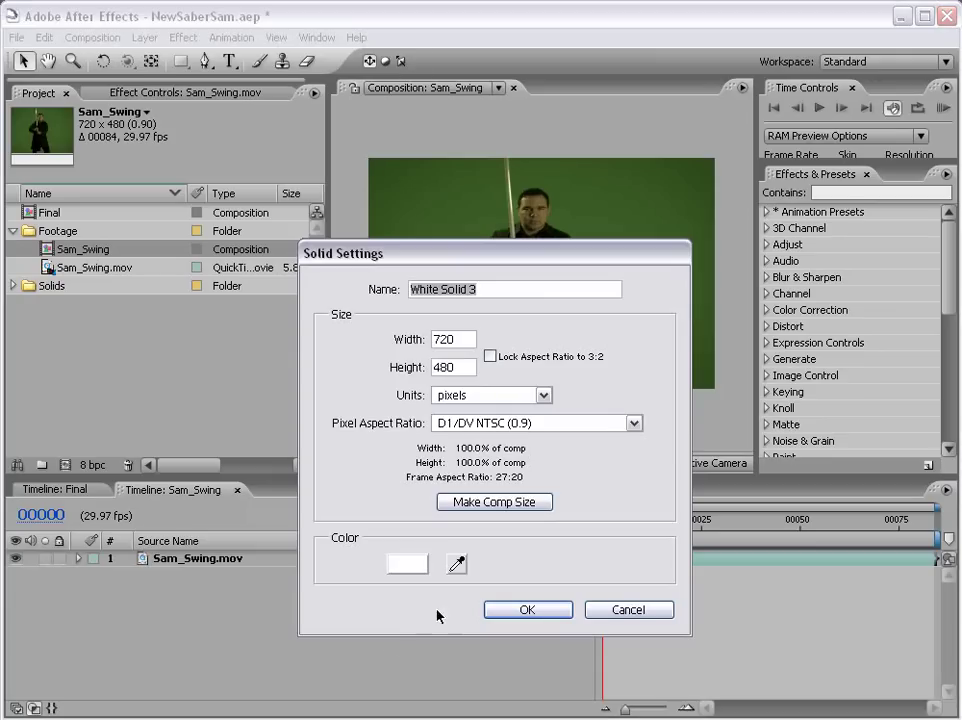
{"action": "left_click", "coordinate": [522, 610]}
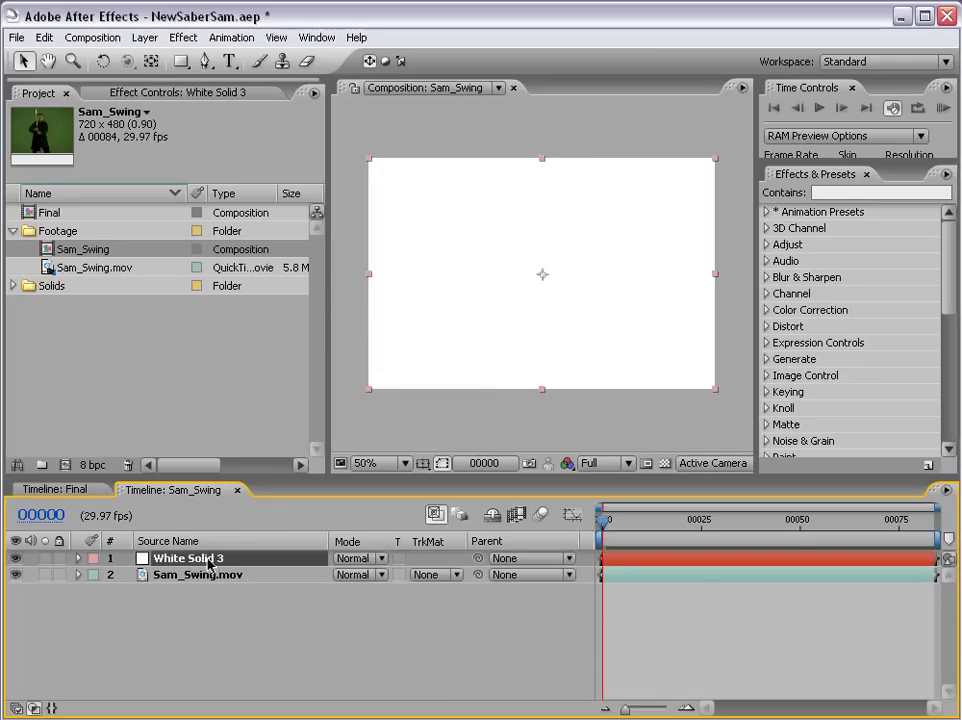
{"action": "left_click", "coordinate": [78, 558]}
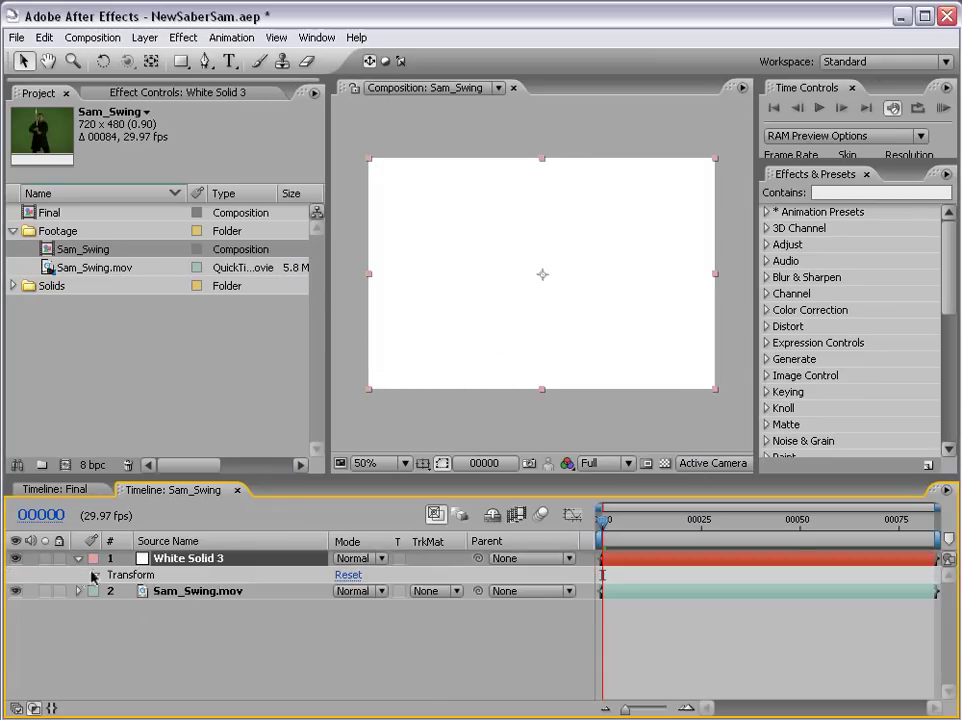
{"action": "left_click", "coordinate": [94, 575]}
{"action": "left_click_drag", "start_coordinate": [348, 656], "coordinate": [417, 350]}
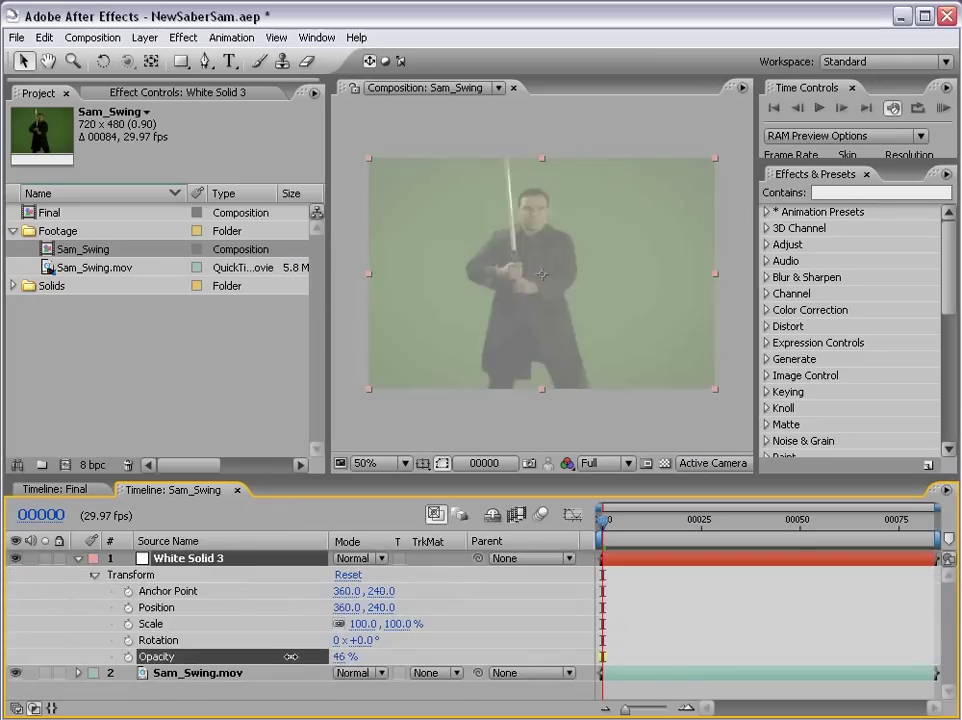
{"action": "key", "text": "period"}
{"action": "key", "text": "h"}
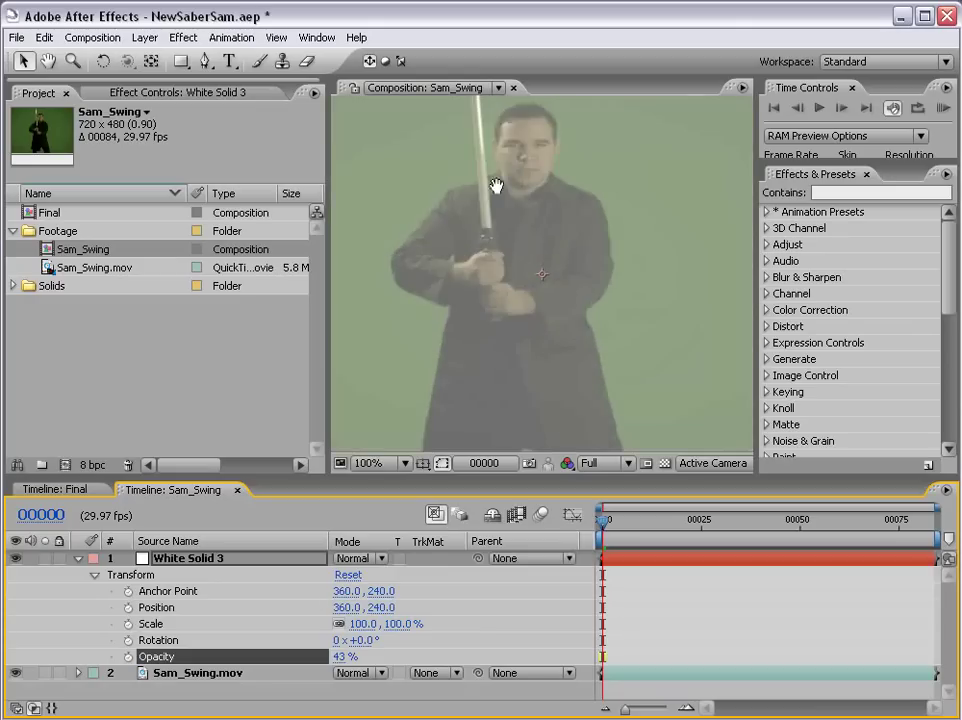
{"action": "left_click_drag", "start_coordinate": [494, 183], "coordinate": [522, 290]}
- Draw a closed Pen-tool mask around the sword blade, from base to tip
{"action": "left_click", "coordinate": [205, 63]}
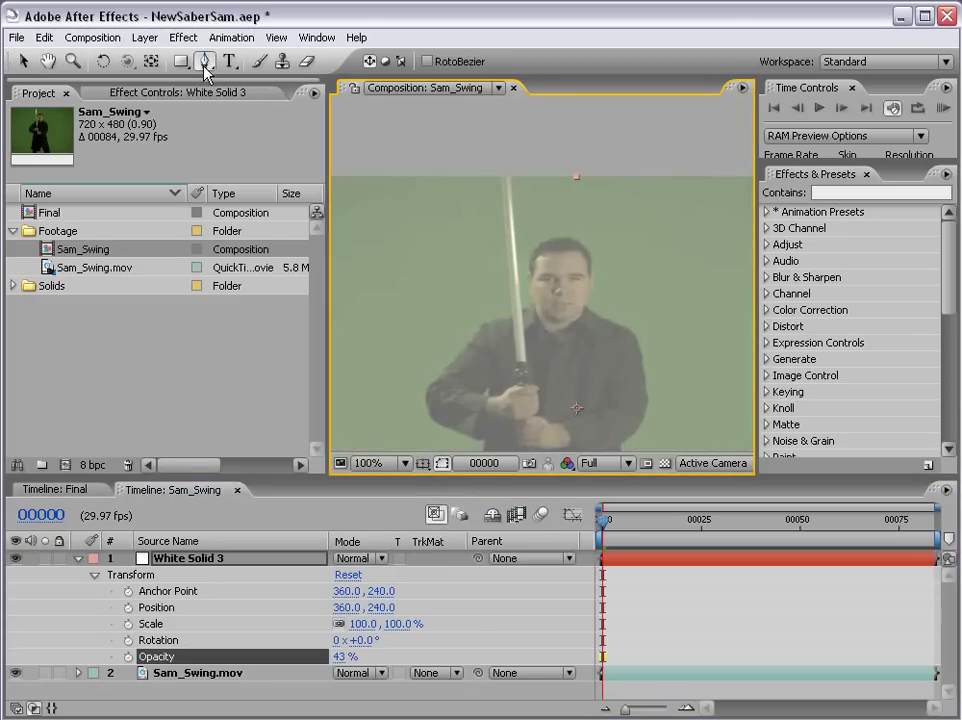
{"action": "key", "text": "period"}
{"action": "left_click_drag", "start_coordinate": [541, 354], "coordinate": [509, 314]}
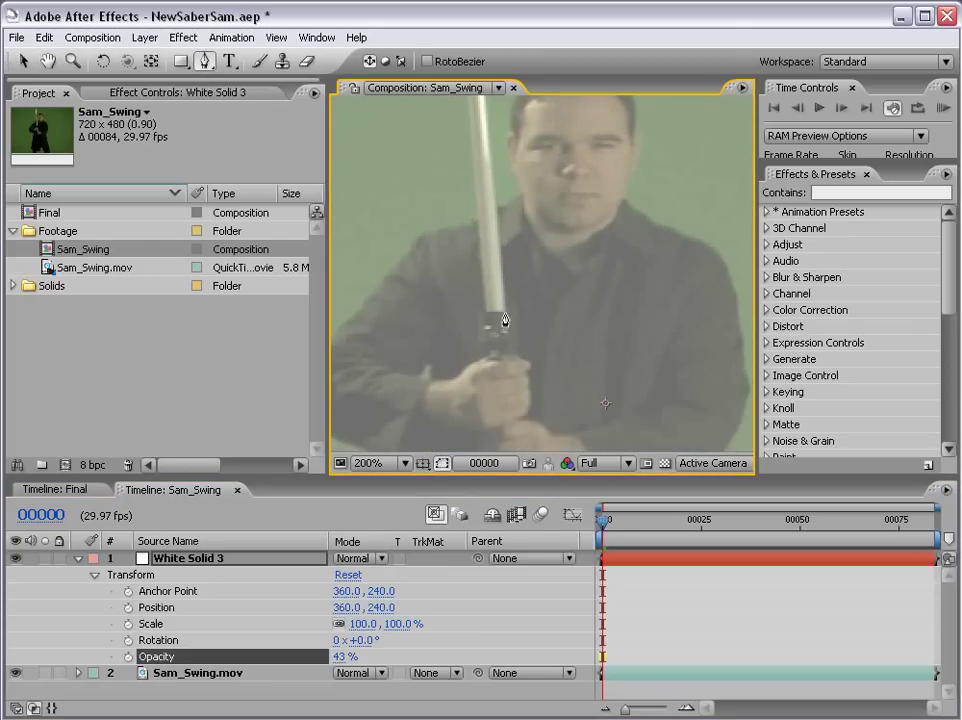
{"action": "left_click", "coordinate": [504, 312]}
{"action": "key", "text": "comma"}
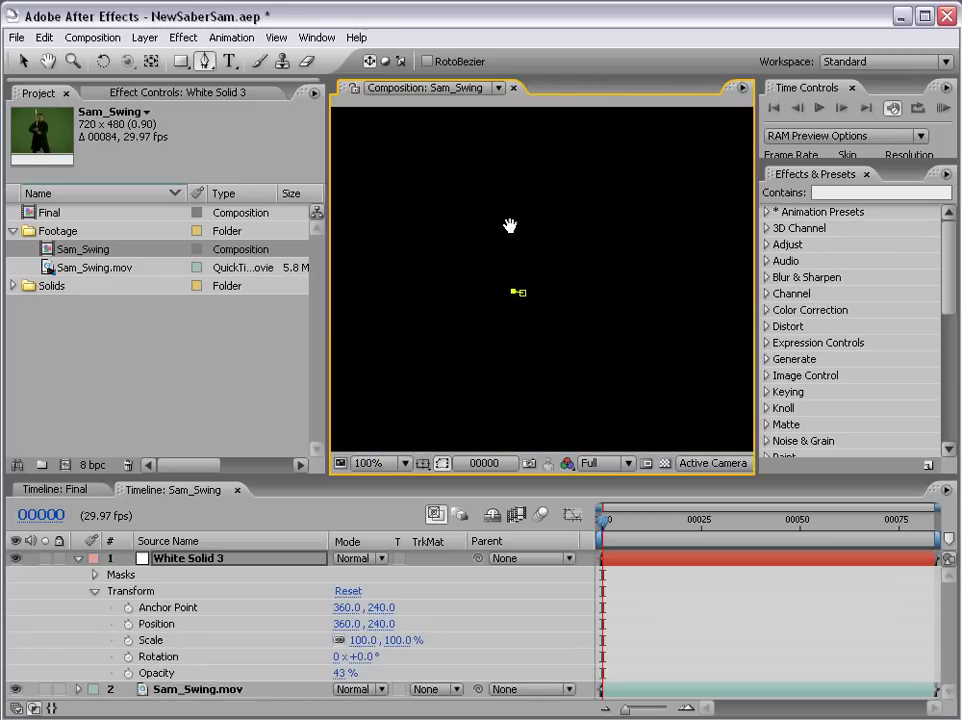
{"action": "left_click", "coordinate": [500, 185]}
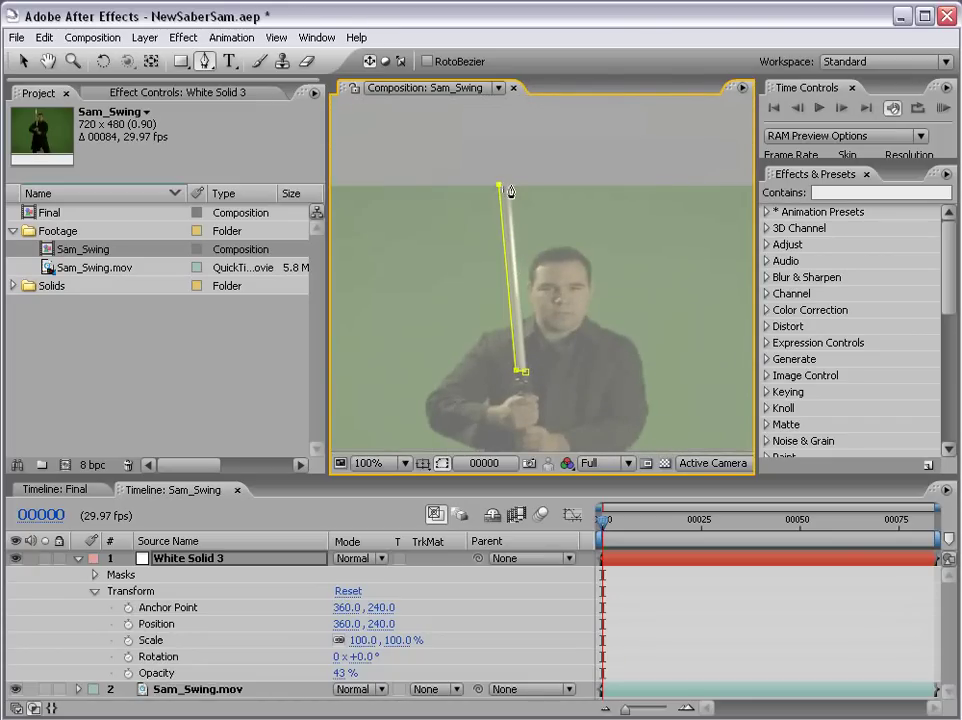
{"action": "left_click", "coordinate": [510, 183]}
{"action": "left_click", "coordinate": [523, 376]}
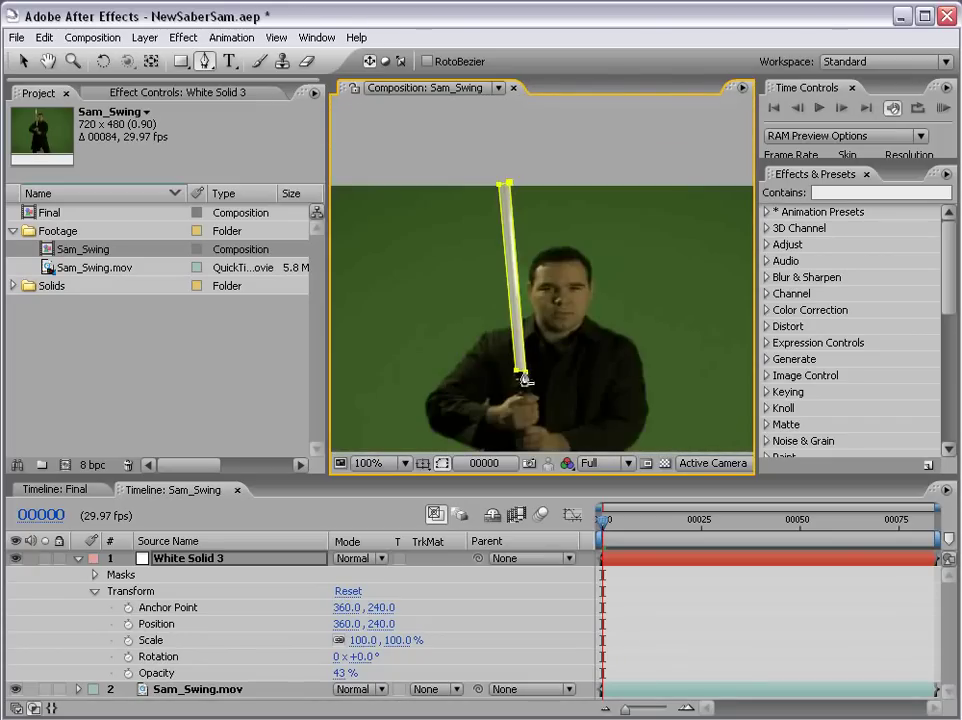
- Zoom to 200% on the blade and show only the Mask Shape property
{"action": "key", "text": "period"}
{"action": "left_click_drag", "start_coordinate": [590, 382], "coordinate": [541, 230]}
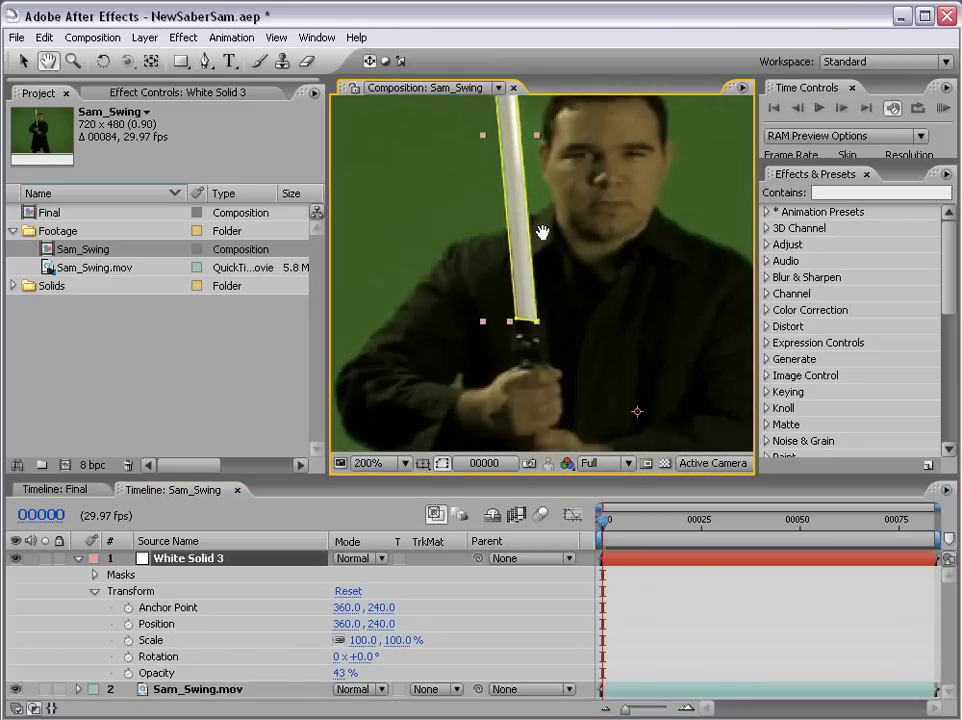
{"action": "left_click", "coordinate": [613, 585]}
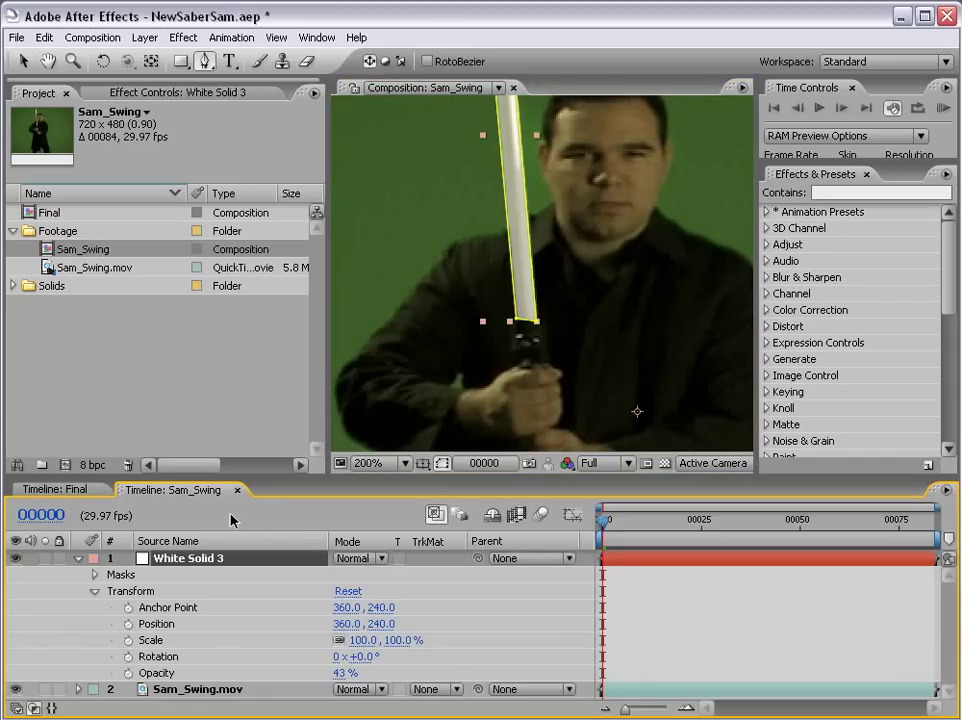
{"action": "key", "text": "m"}
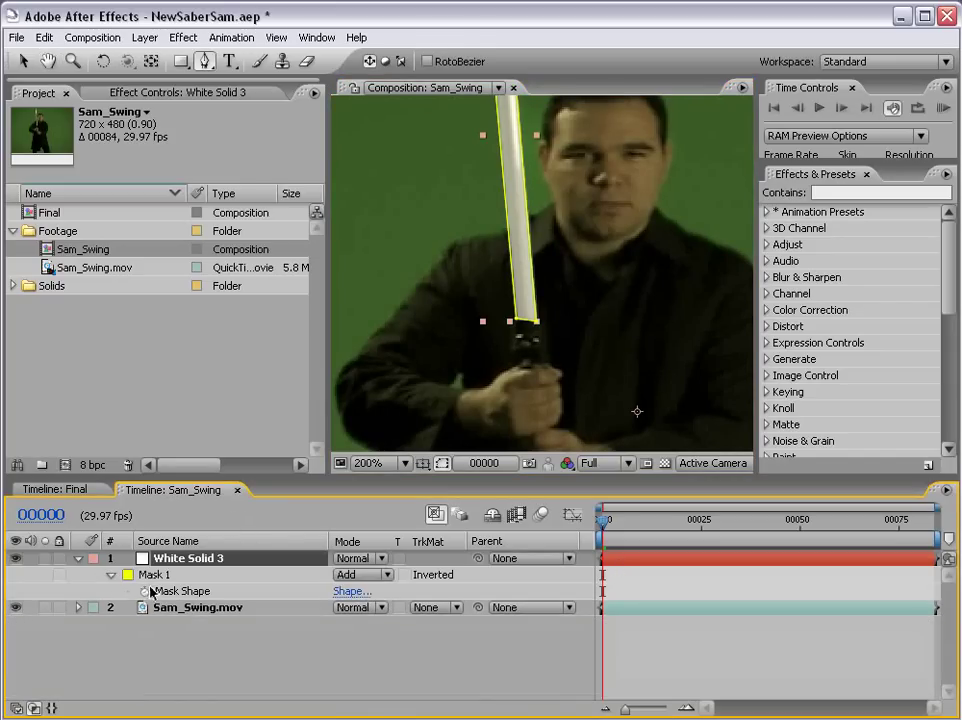
- Keyframe Mask Shape and move the mask corners onto the blade at frame 1
{"action": "left_click", "coordinate": [145, 591]}
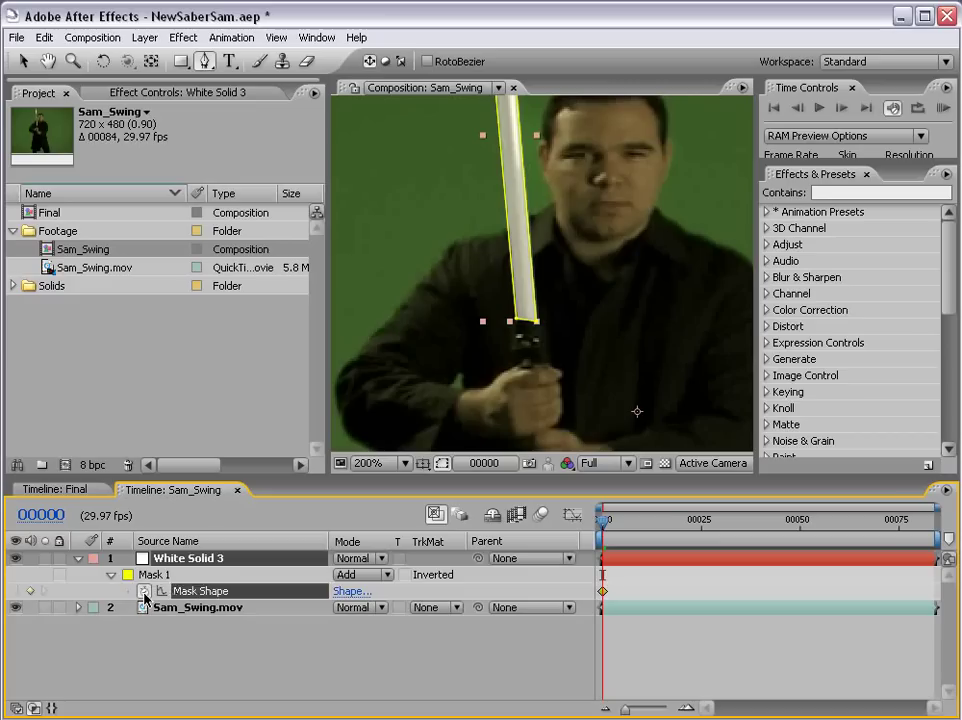
{"action": "key", "text": "Page_Down"}
{"action": "left_click", "coordinate": [622, 559]}
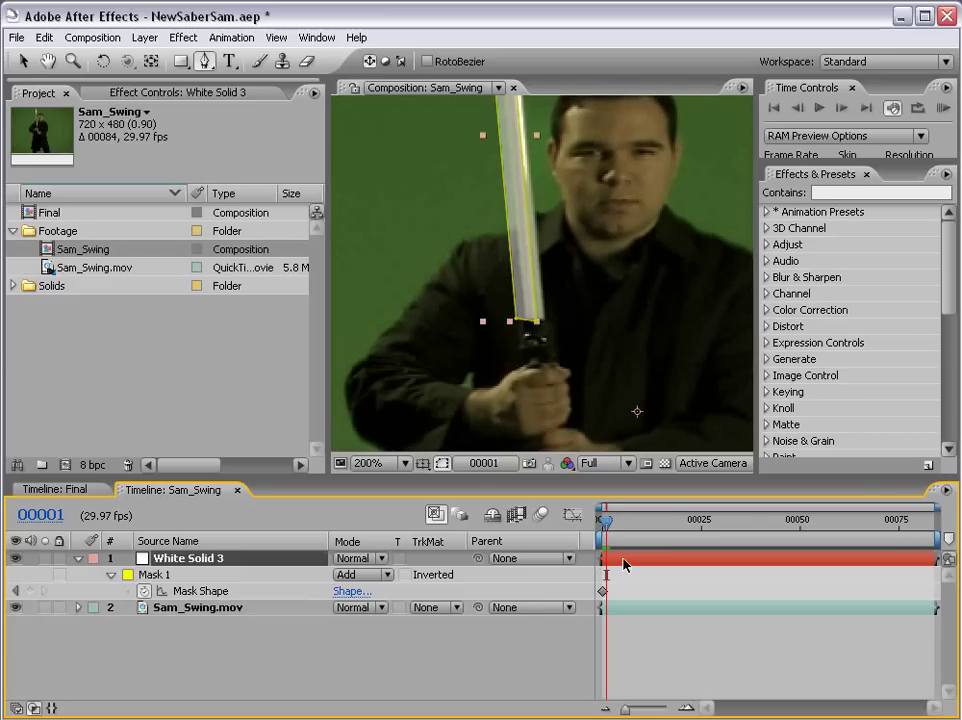
{"action": "key", "text": "v"}
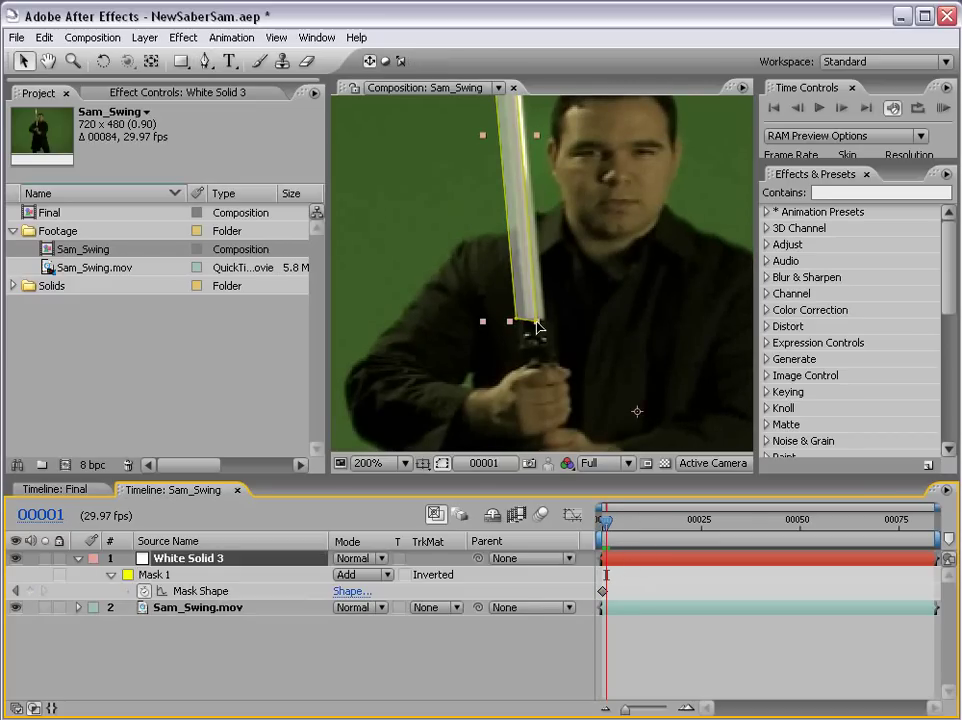
{"action": "left_click_drag", "start_coordinate": [538, 322], "coordinate": [527, 322]}
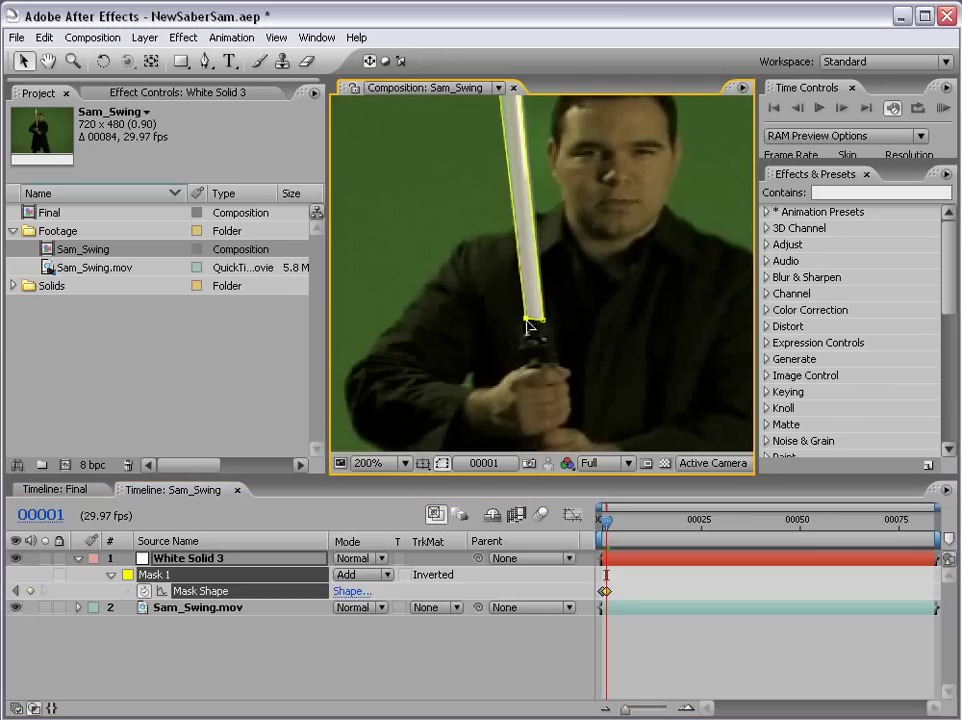
{"action": "scroll", "coordinate": [530, 335], "scroll_direction": "up", "scroll_amount": 5}
{"action": "left_click_drag", "start_coordinate": [505, 179], "coordinate": [514, 179]}
- At frame 3, tilt the mask's lower corners to follow the blade, then zoom back out
{"action": "key", "text": "Page_Down"}
{"action": "key", "text": "Page_Down"}
{"action": "scroll", "coordinate": [509, 247], "scroll_direction": "down", "scroll_amount": 3}
{"action": "scroll", "coordinate": [522, 369], "scroll_direction": "down", "scroll_amount": 3}
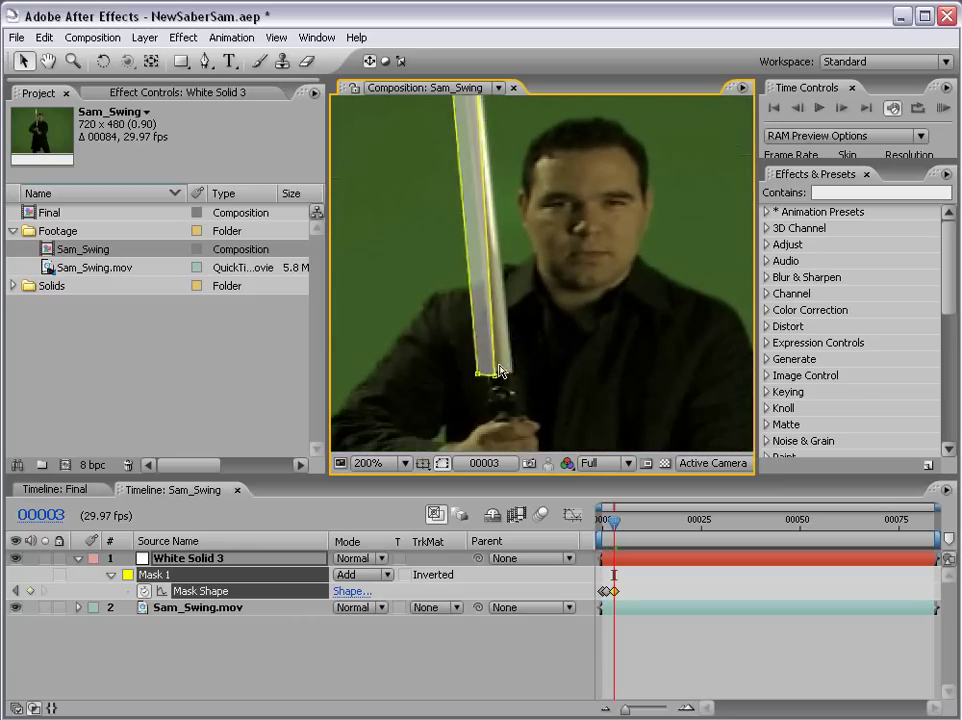
{"action": "left_click_drag", "start_coordinate": [496, 380], "coordinate": [513, 373]}
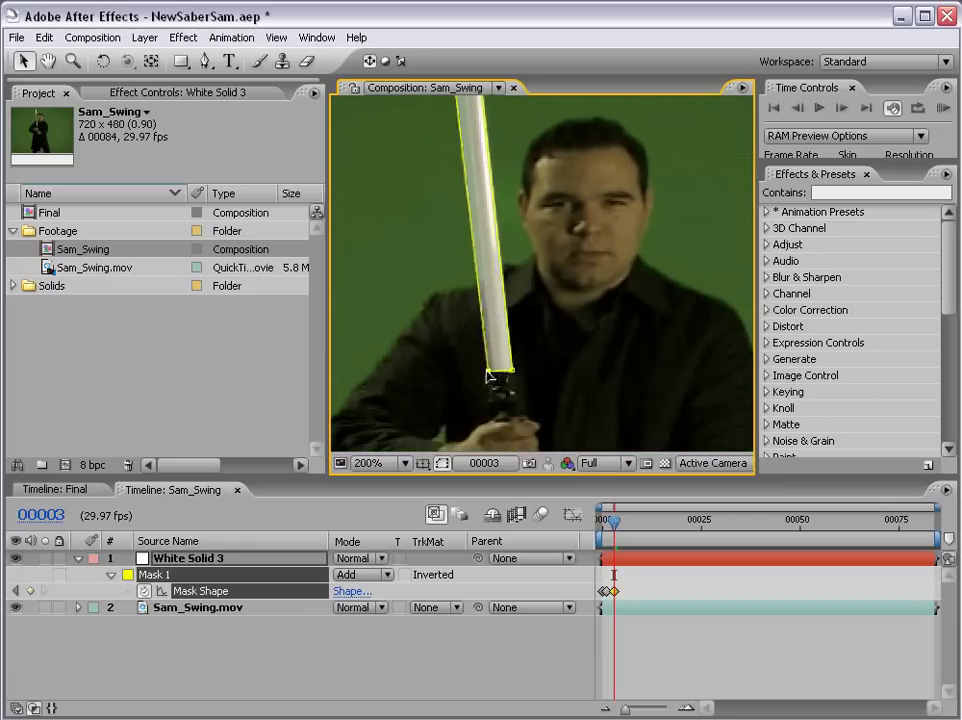
{"action": "scroll", "coordinate": [462, 155], "scroll_direction": "up", "scroll_amount": 4}
{"action": "scroll", "coordinate": [463, 152], "scroll_direction": "up", "scroll_amount": 1}
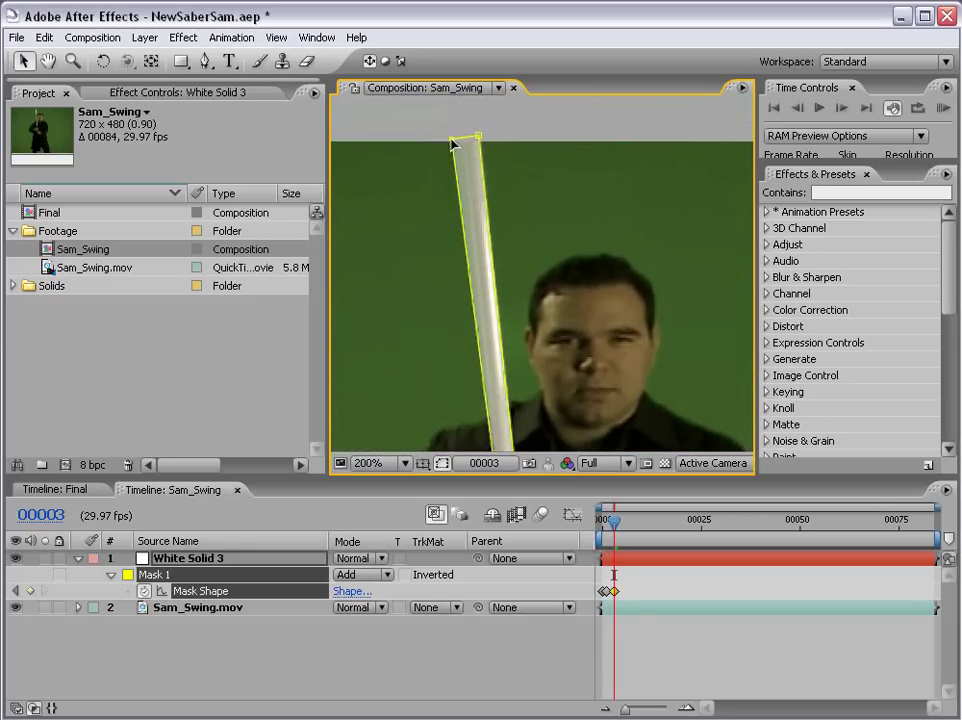
{"action": "key", "text": "comma"}
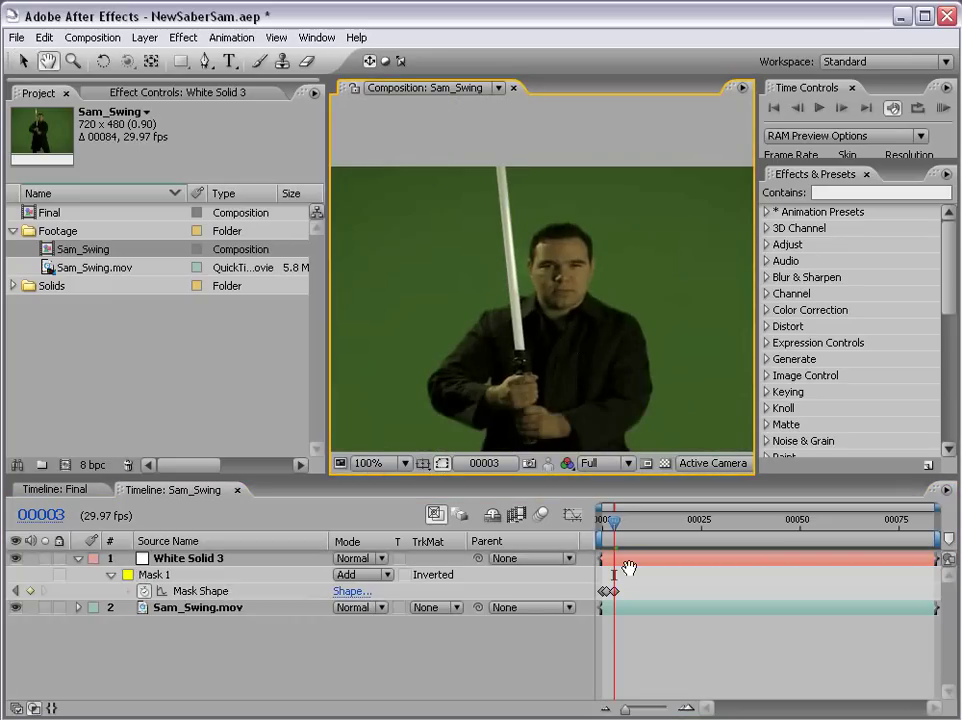
{"action": "left_click", "coordinate": [613, 560]}
- Show only the solid's Opacity and step between frames 1 and 2 to check the mask
{"action": "key", "text": "t"}
{"action": "left_click", "coordinate": [676, 673]}
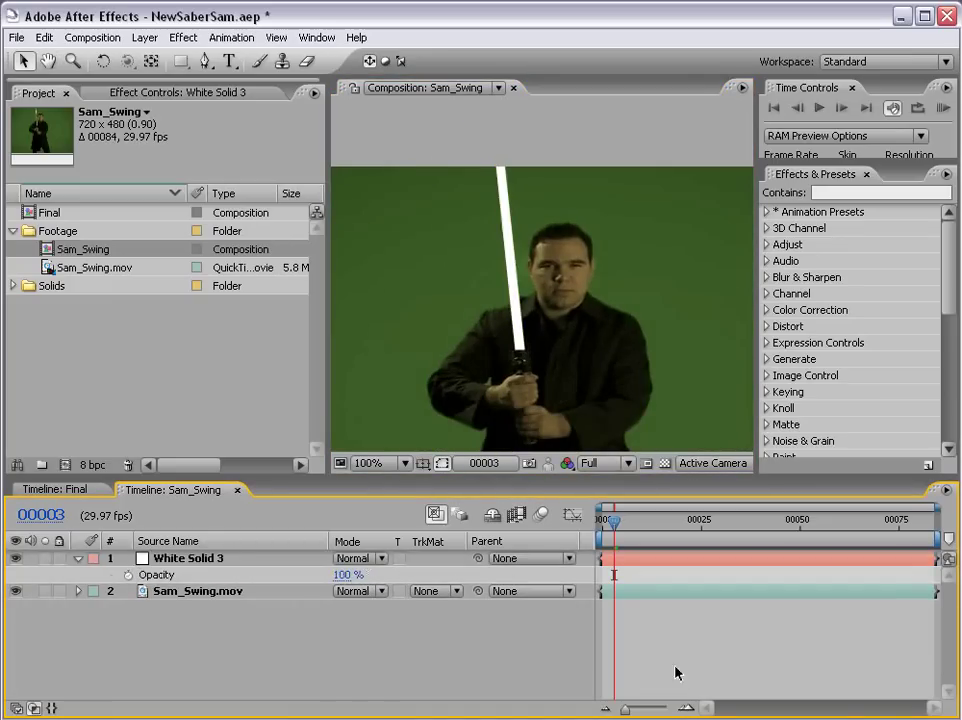
{"action": "key", "text": "Page_Up"}
{"action": "key", "text": "Page_Up"}
{"action": "key", "text": "Page_Down"}
{"action": "key", "text": "Page_Down"}
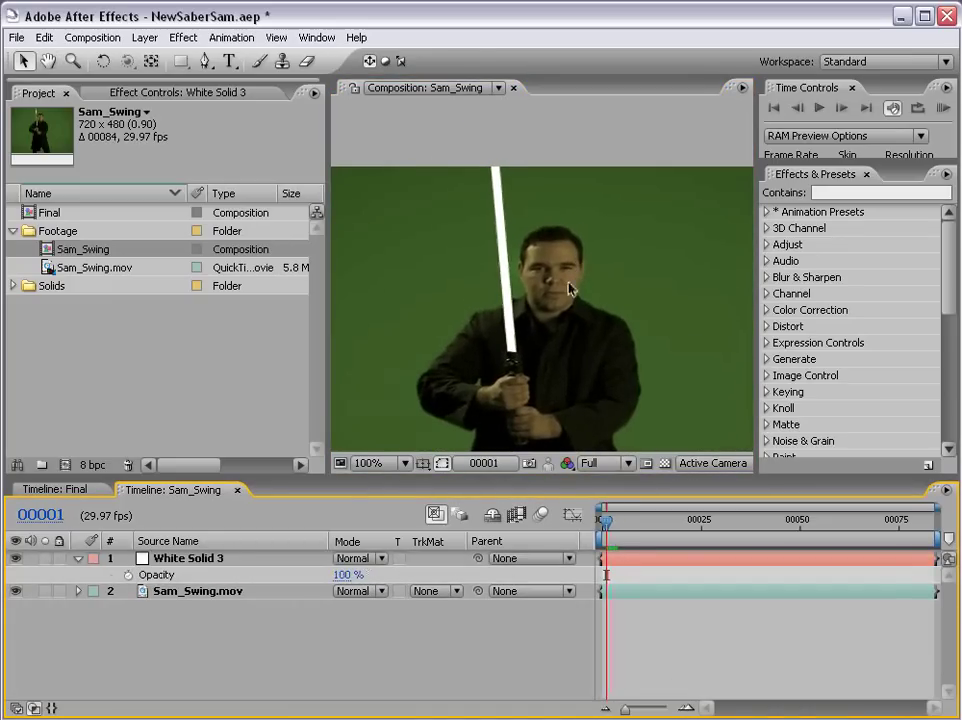
{"action": "key", "text": "Page_Up"}
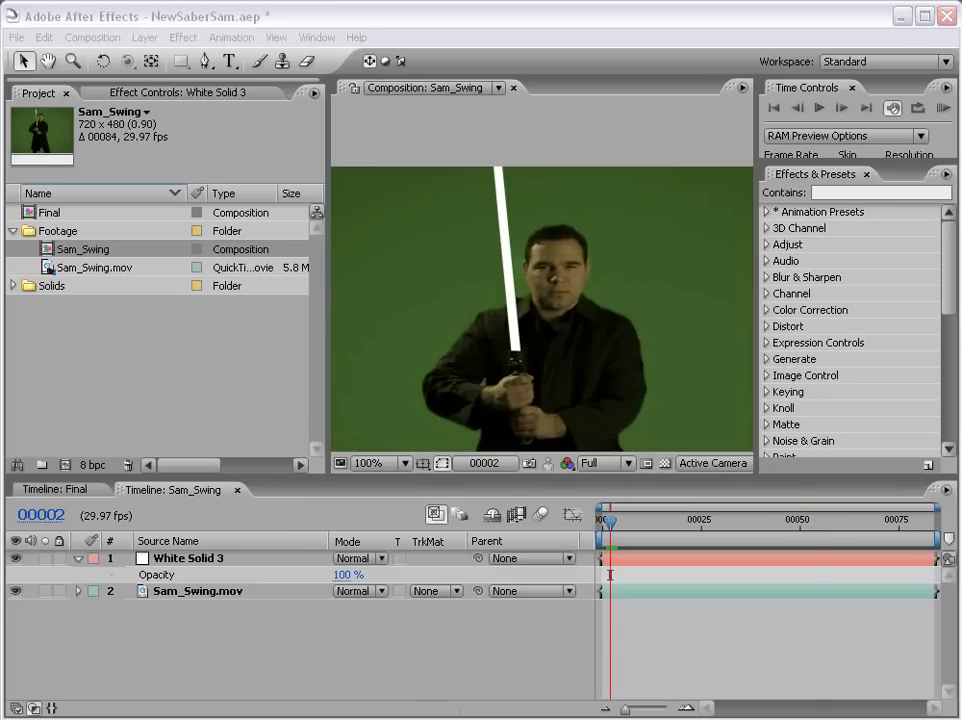
- Delete the White Solid 3 layer and re-centre the whole frame in the viewer
{"action": "left_click", "coordinate": [802, 630]}
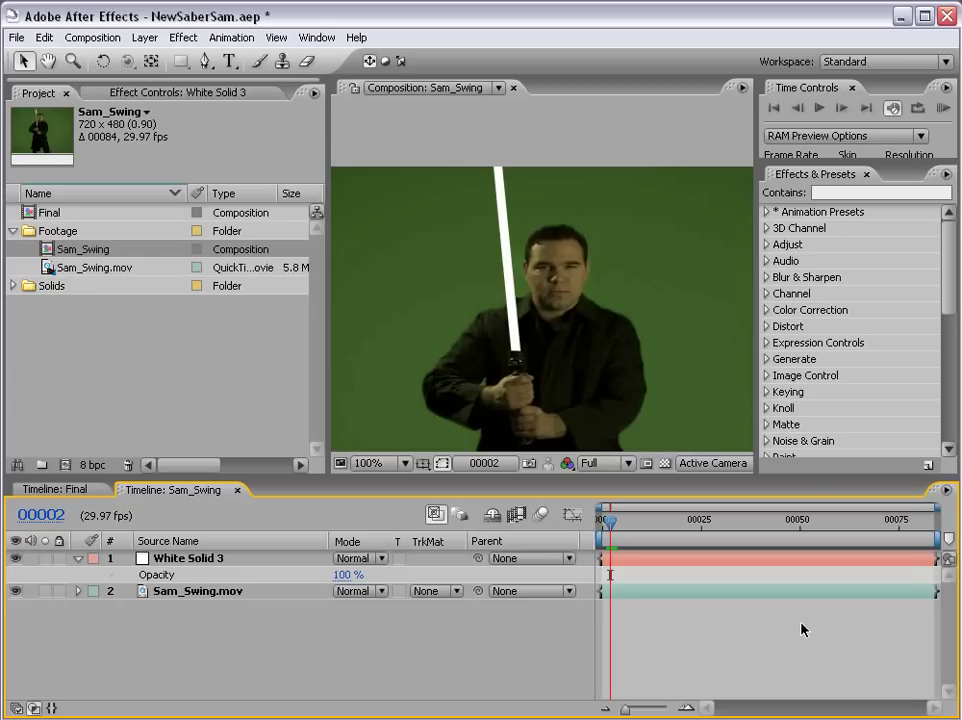
{"action": "left_click", "coordinate": [187, 559]}
{"action": "key", "text": "Delete"}
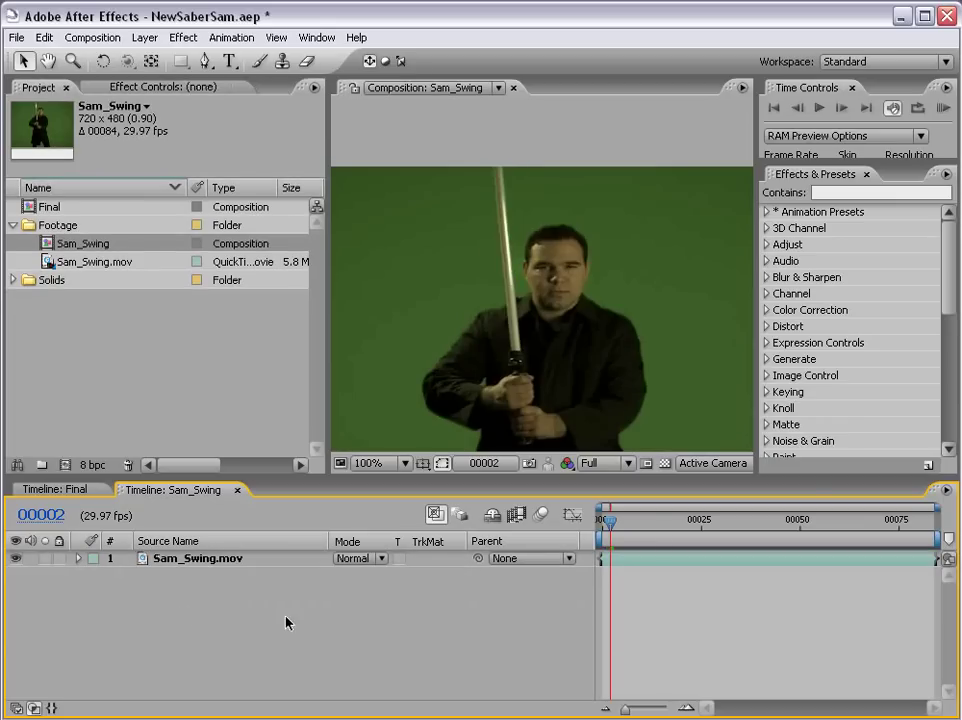
{"action": "scroll", "coordinate": [522, 290], "scroll_direction": "down", "scroll_amount": 2}
{"action": "left_click_drag", "start_coordinate": [522, 290], "coordinate": [550, 273]}
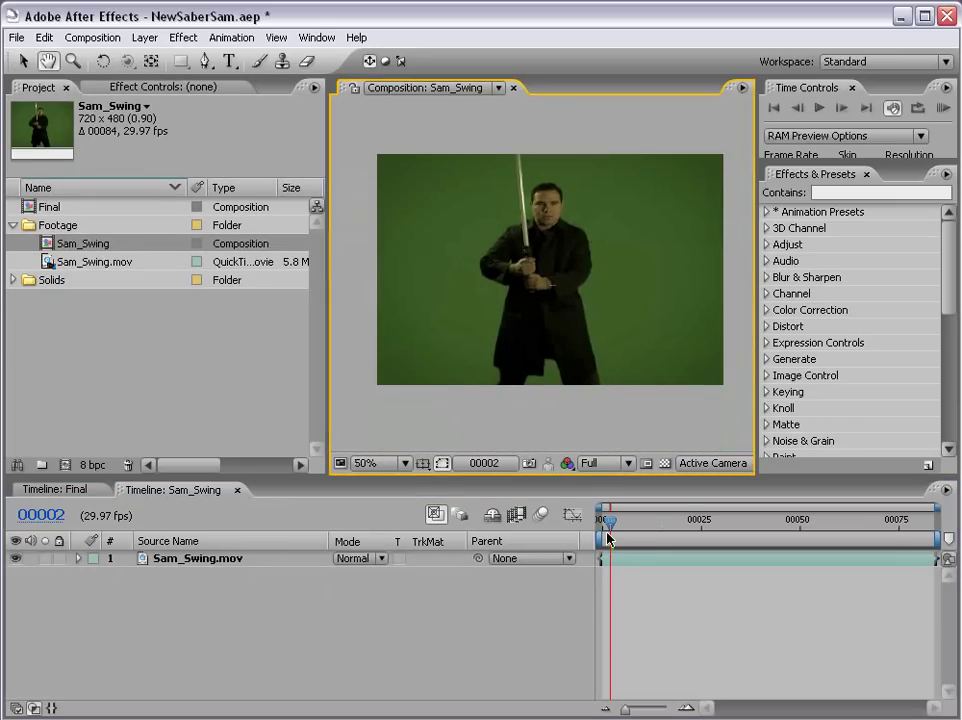
- Start a new solid layer from Layer > New > Solid
{"action": "left_click", "coordinate": [678, 616]}
{"action": "left_click", "coordinate": [145, 38]}
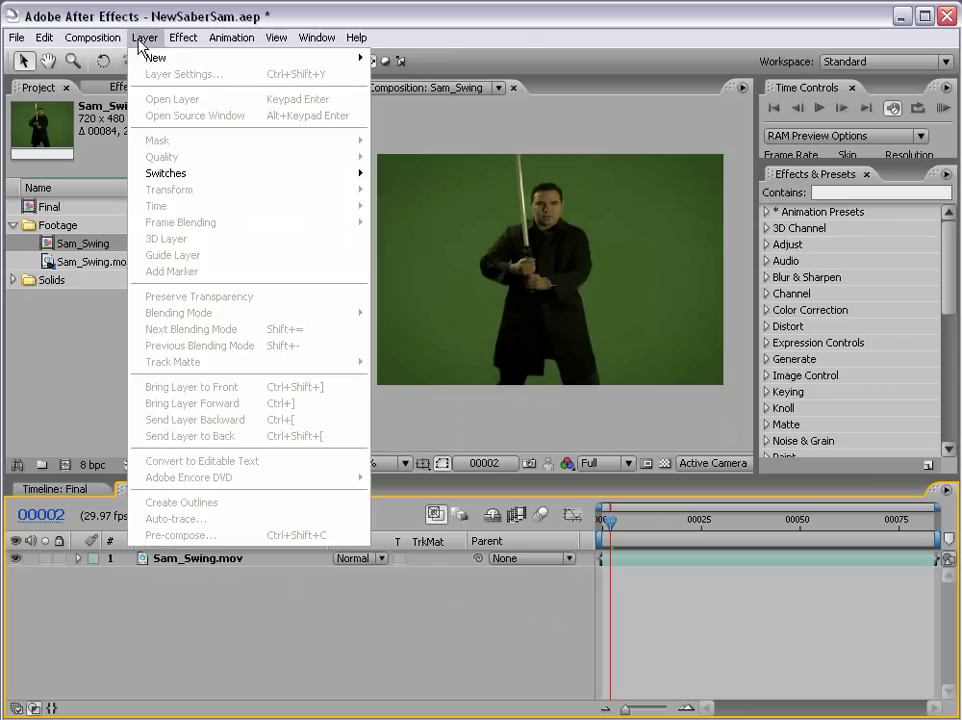
{"action": "mouse_move", "coordinate": [175, 60]}
{"action": "left_click", "coordinate": [391, 74]}
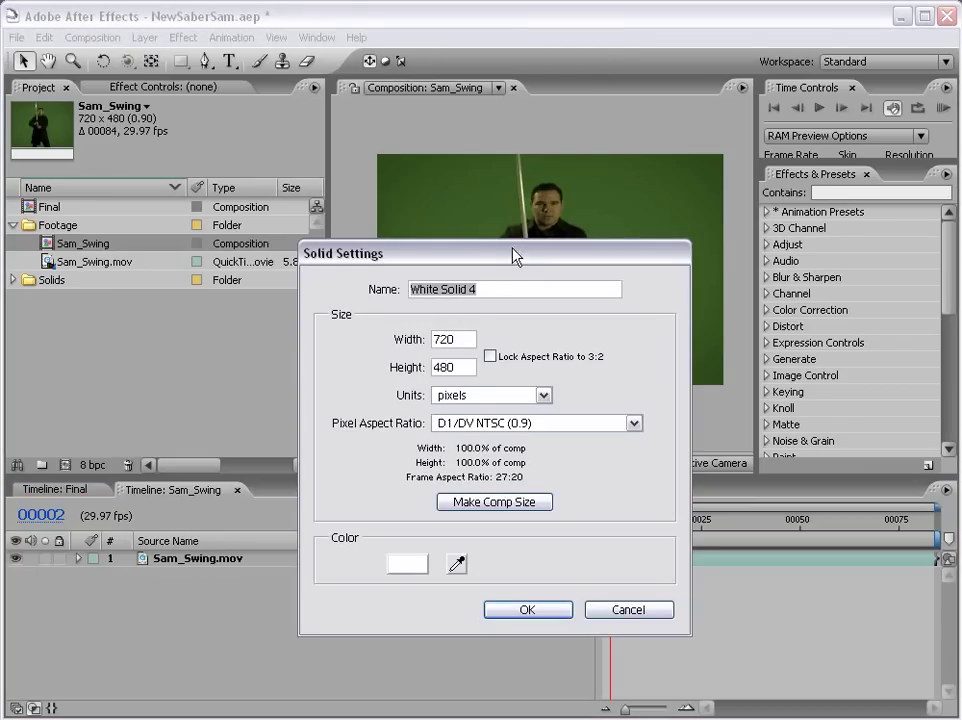
- Create a solid named Saber and apply the AndrewKramer > VFX > Light_Saber preset to it
{"action": "type", "text": "Saber"}
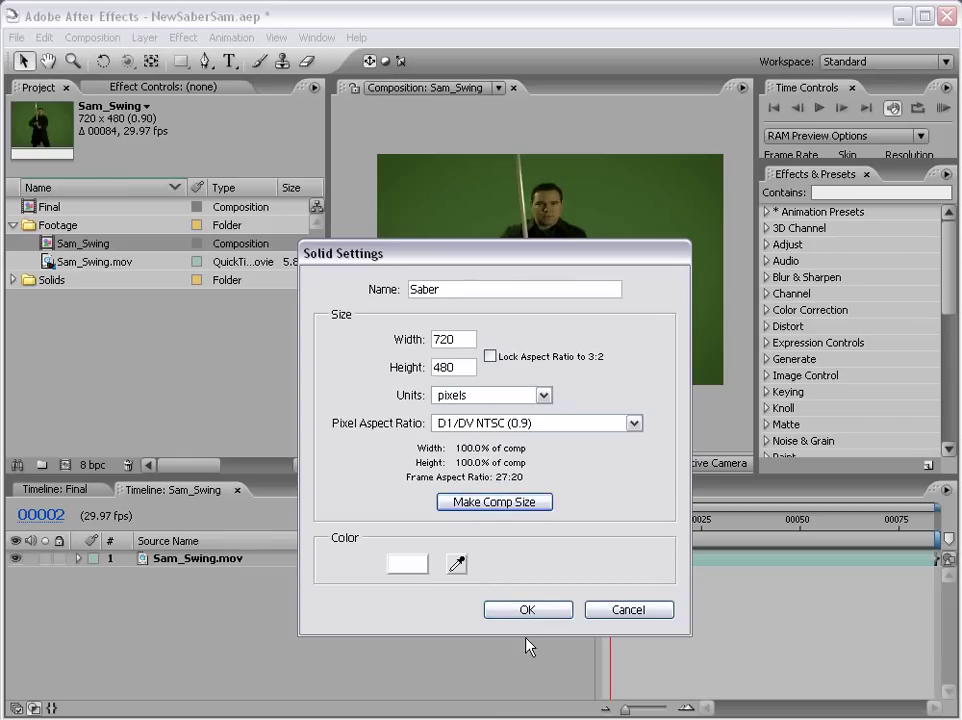
{"action": "left_click", "coordinate": [527, 609]}
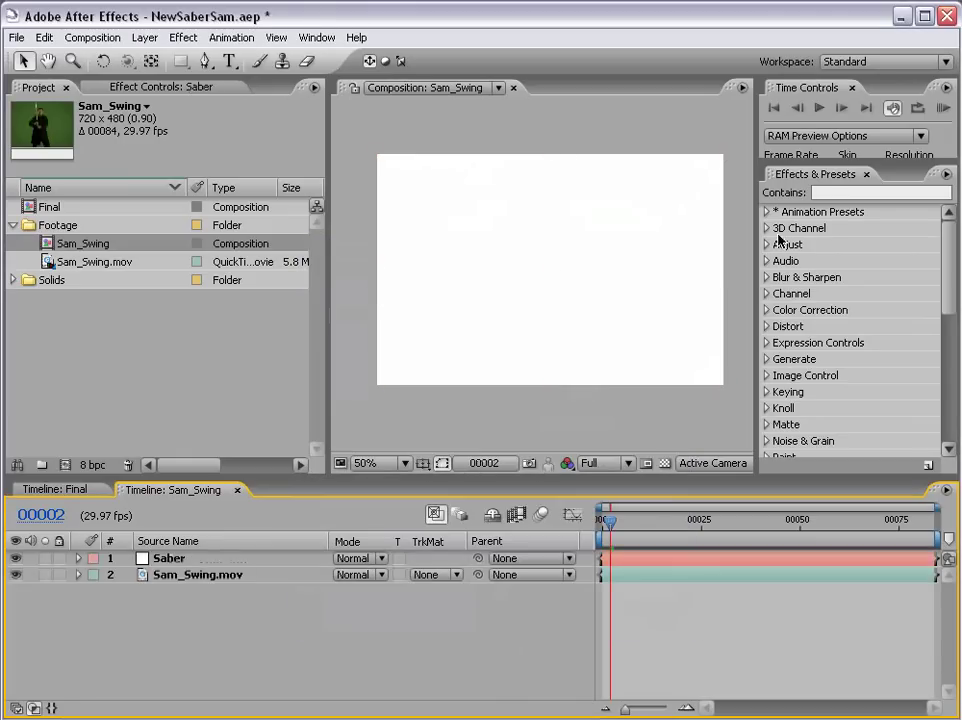
{"action": "left_click", "coordinate": [767, 212]}
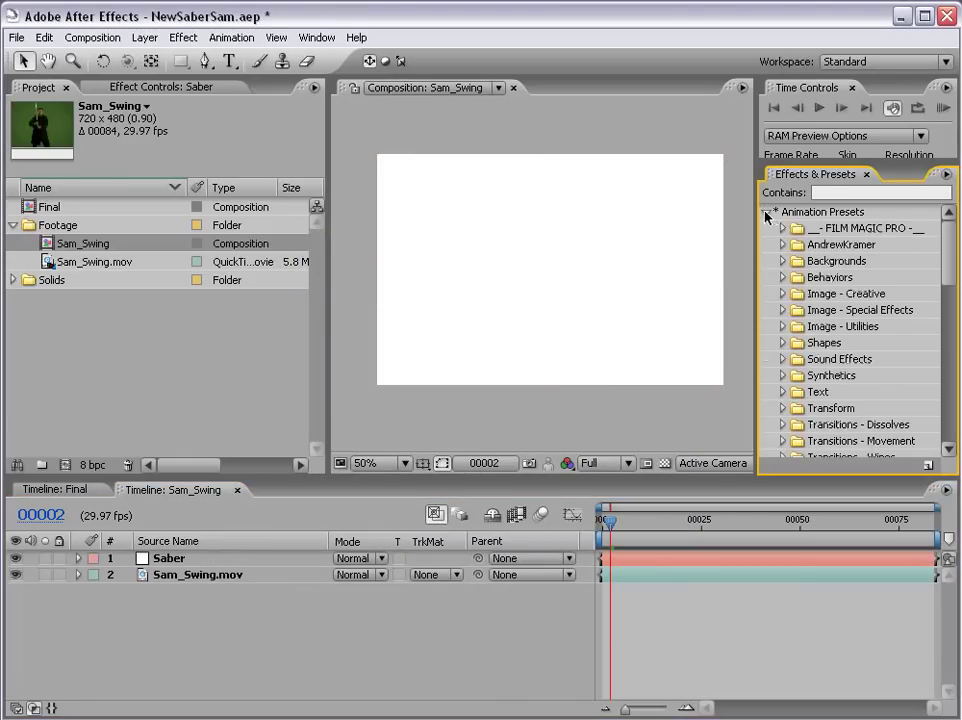
{"action": "left_click", "coordinate": [783, 246]}
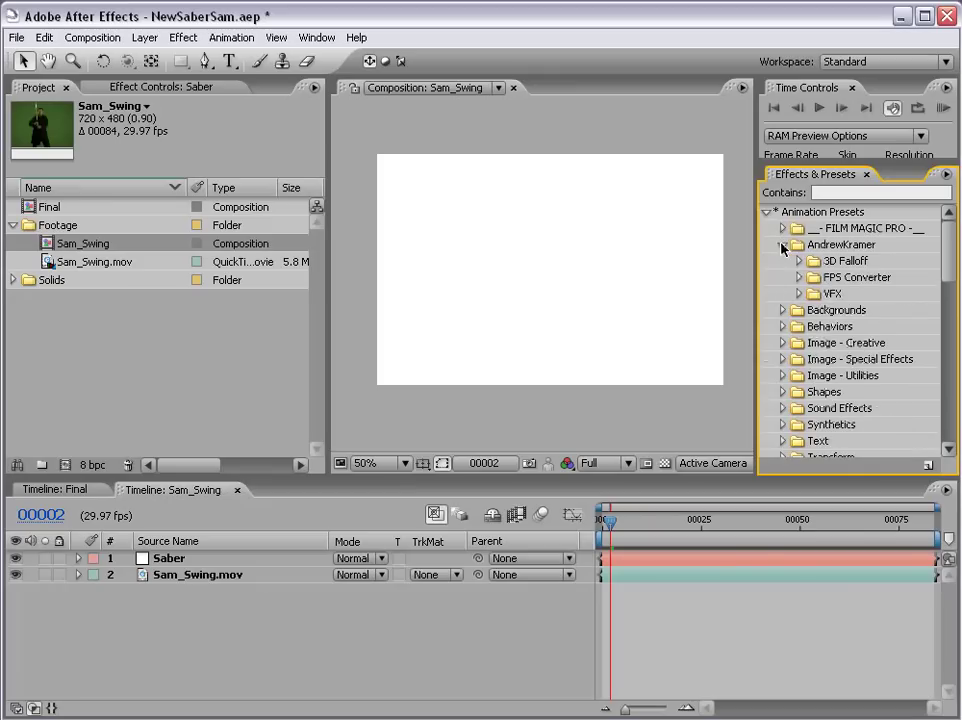
{"action": "left_click", "coordinate": [799, 294]}
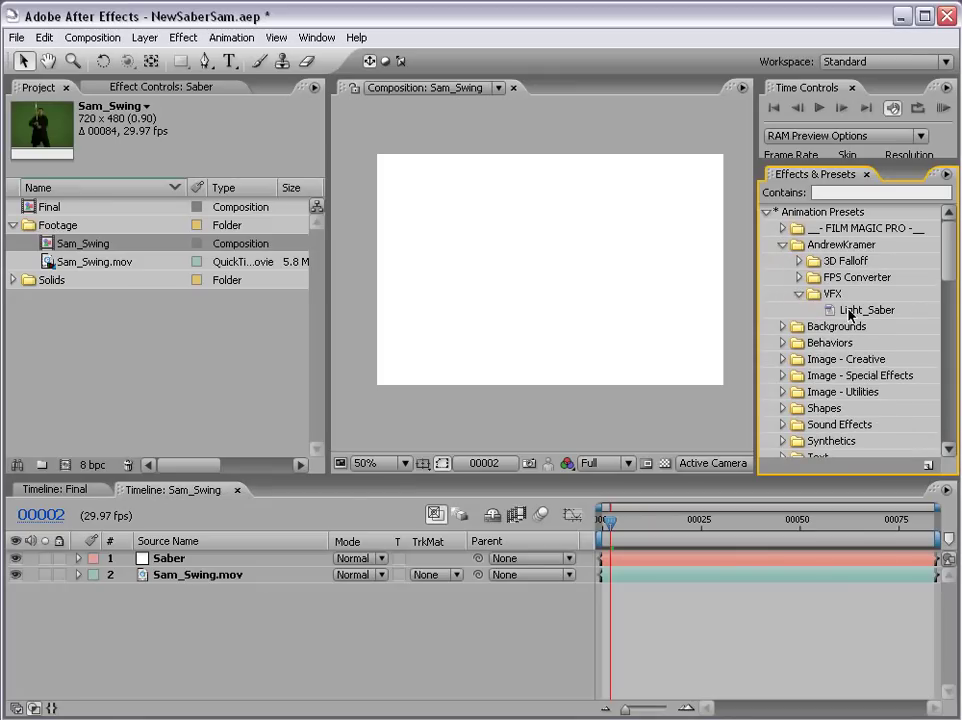
{"action": "left_click_drag", "start_coordinate": [849, 311], "coordinate": [441, 308]}
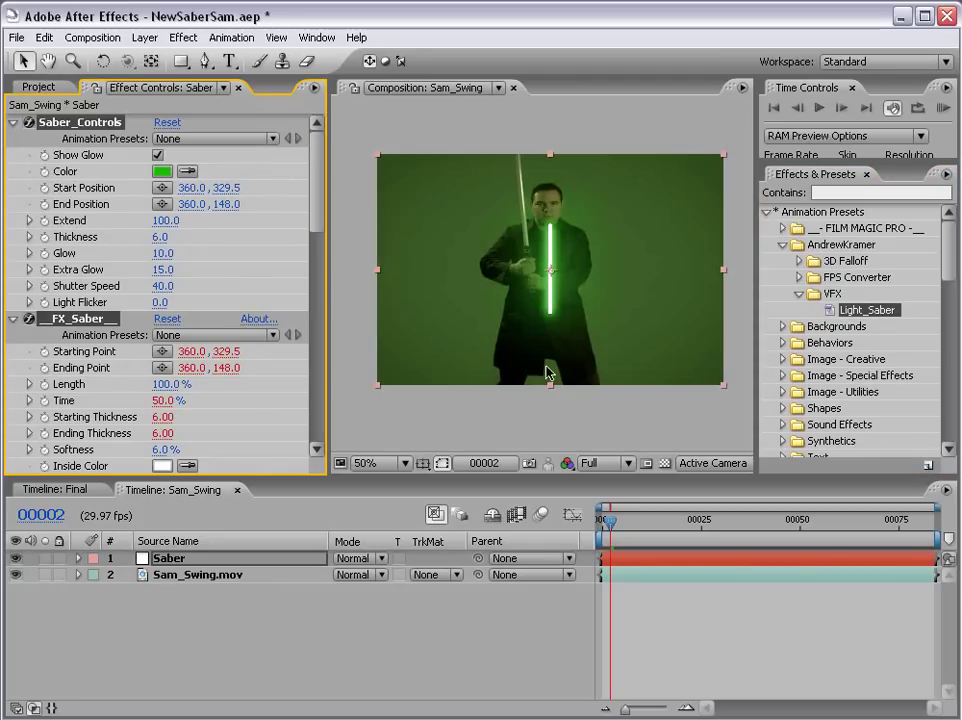
- Collapse _FX_Saber_, _FX_Glow_, _FX_Extra_Glow_ and _FX_Draft_Color_, leaving Saber_Controls selected
{"action": "left_click", "coordinate": [557, 428]}
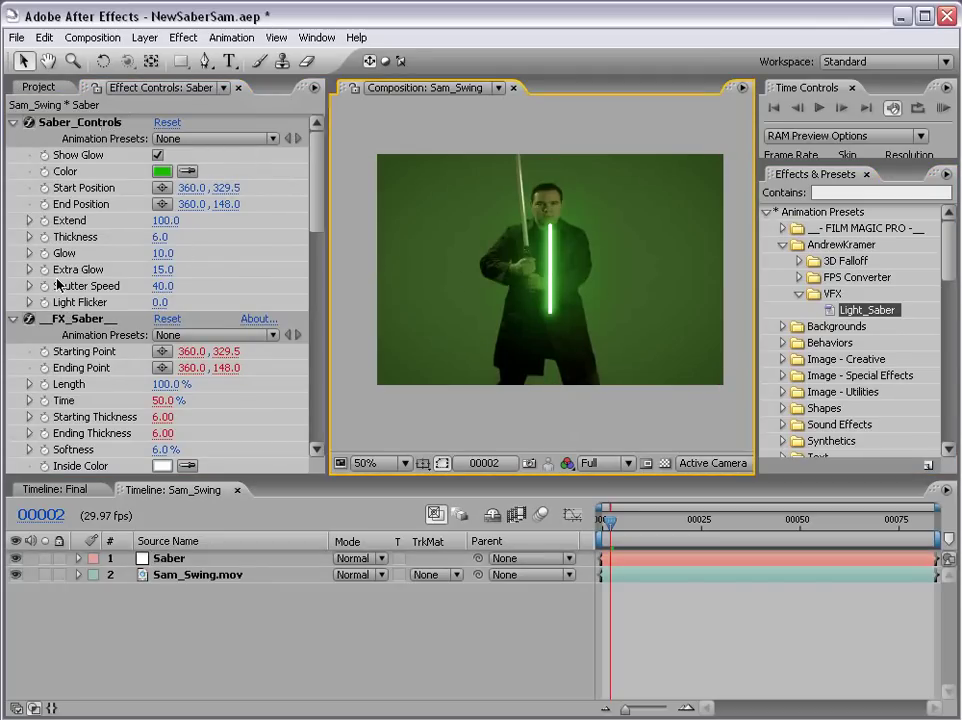
{"action": "left_click", "coordinate": [13, 318]}
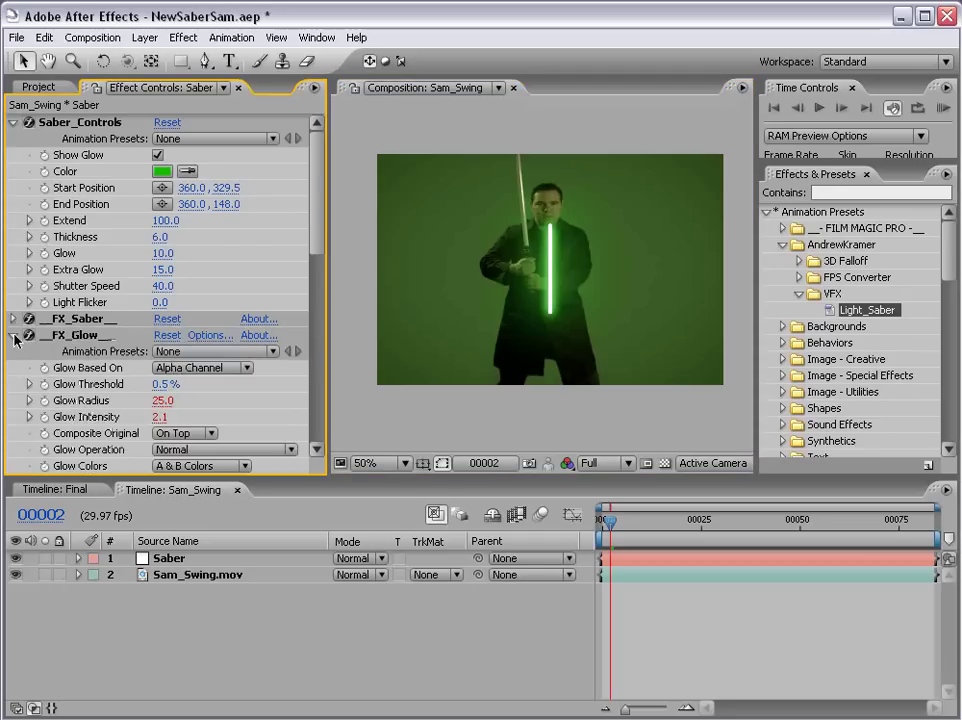
{"action": "left_click", "coordinate": [13, 335]}
{"action": "left_click", "coordinate": [13, 351]}
{"action": "left_click", "coordinate": [13, 367]}
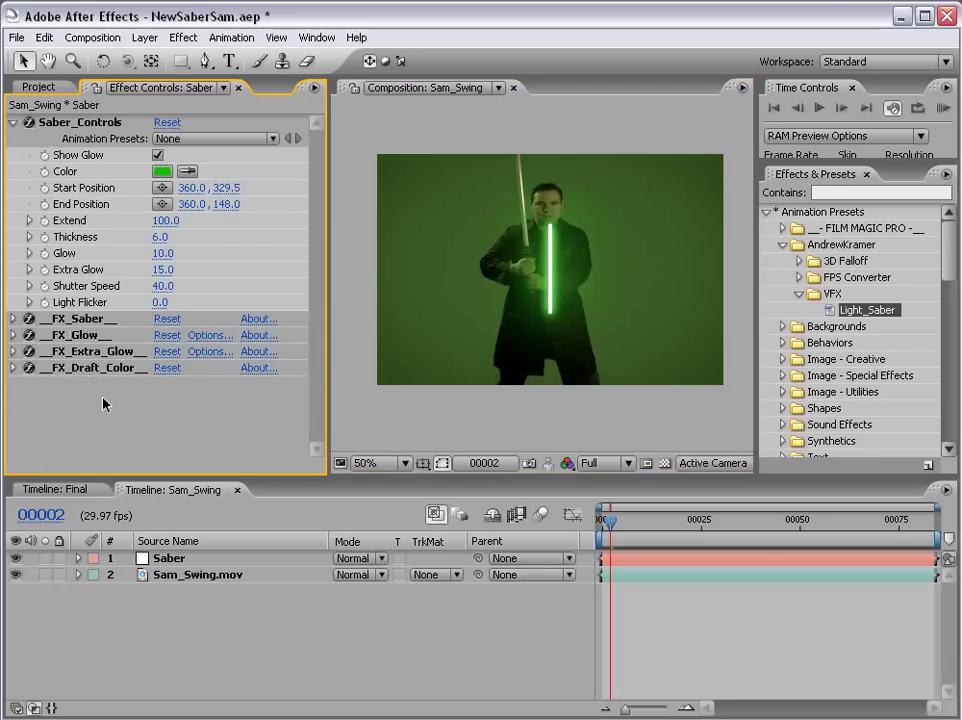
{"action": "left_click", "coordinate": [75, 122]}
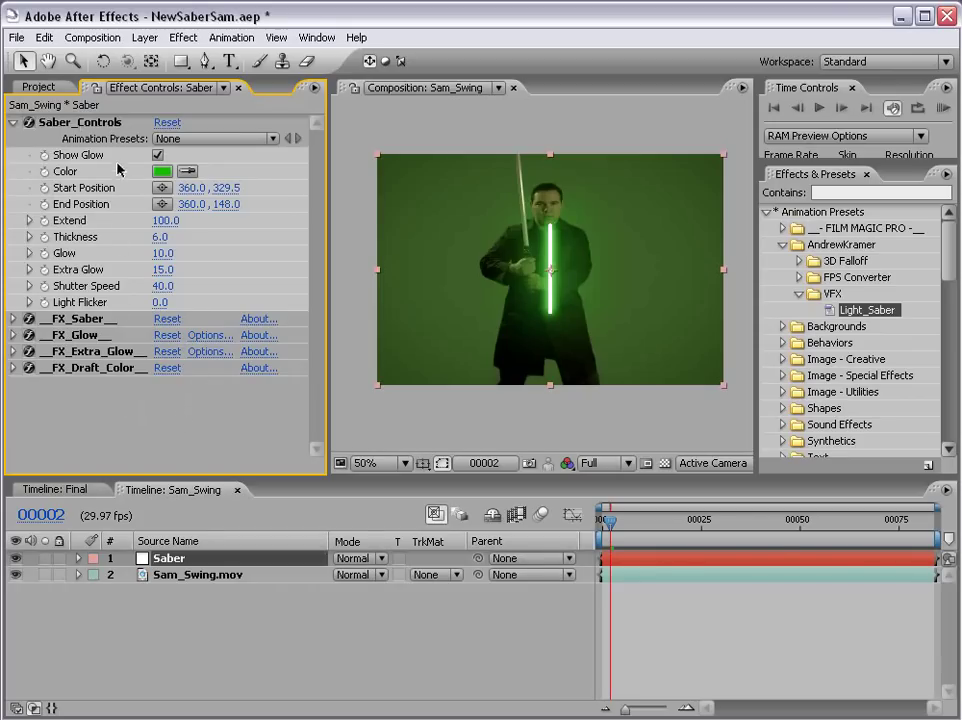
- With glow off, move the saber's start point onto the hilt and extend its end point upward
{"action": "key", "text": "period"}
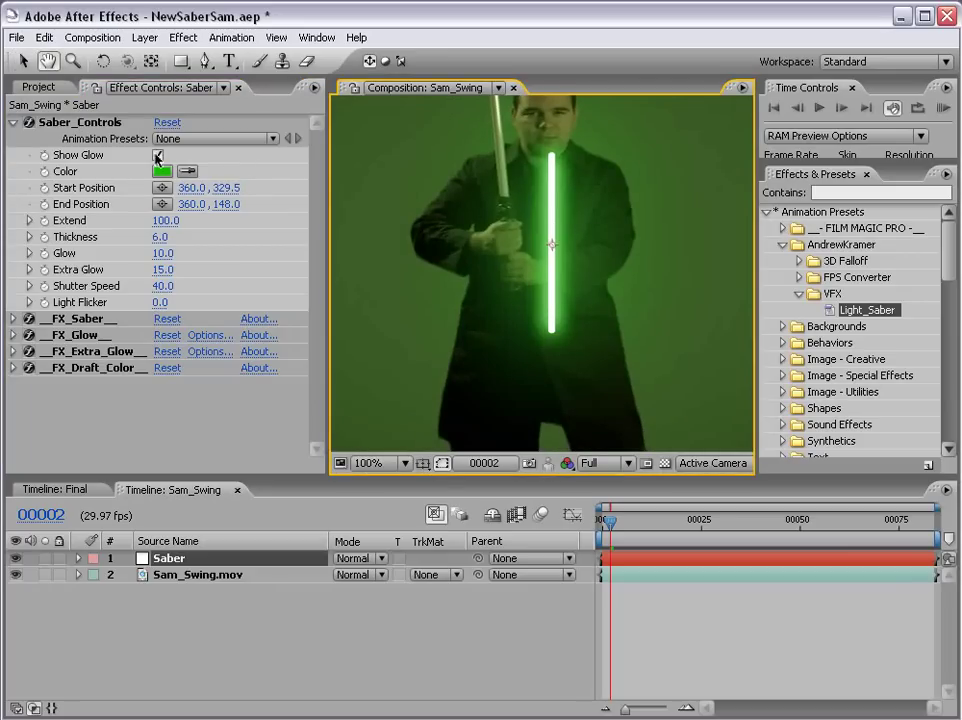
{"action": "left_click", "coordinate": [157, 155]}
{"action": "left_click_drag", "start_coordinate": [588, 212], "coordinate": [558, 256]}
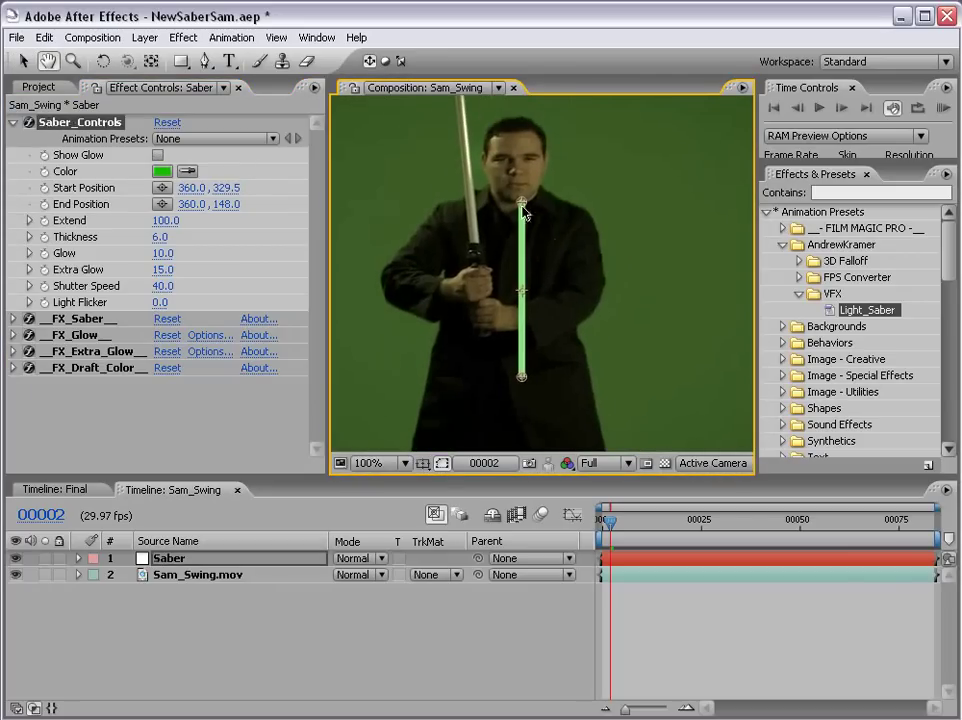
{"action": "mouse_move", "coordinate": [524, 204]}
{"action": "left_mouse_down"}
{"action": "mouse_move", "coordinate": [629, 273]}
{"action": "mouse_move", "coordinate": [433, 235]}
{"action": "mouse_move", "coordinate": [521, 203]}
{"action": "left_mouse_up"}
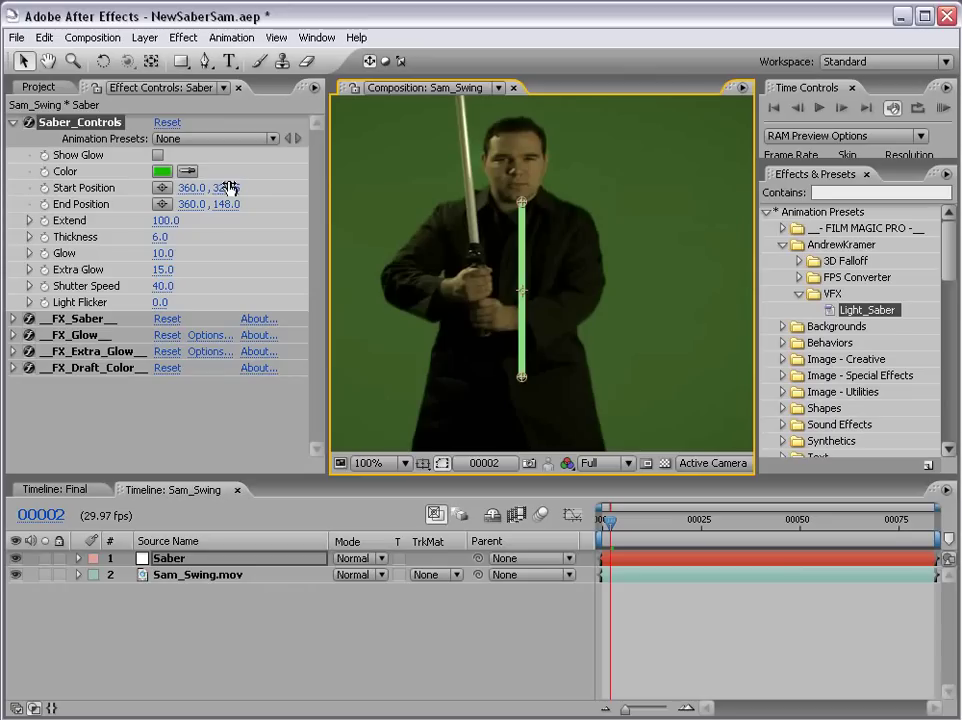
{"action": "left_click_drag", "start_coordinate": [393, 236], "coordinate": [500, 322]}
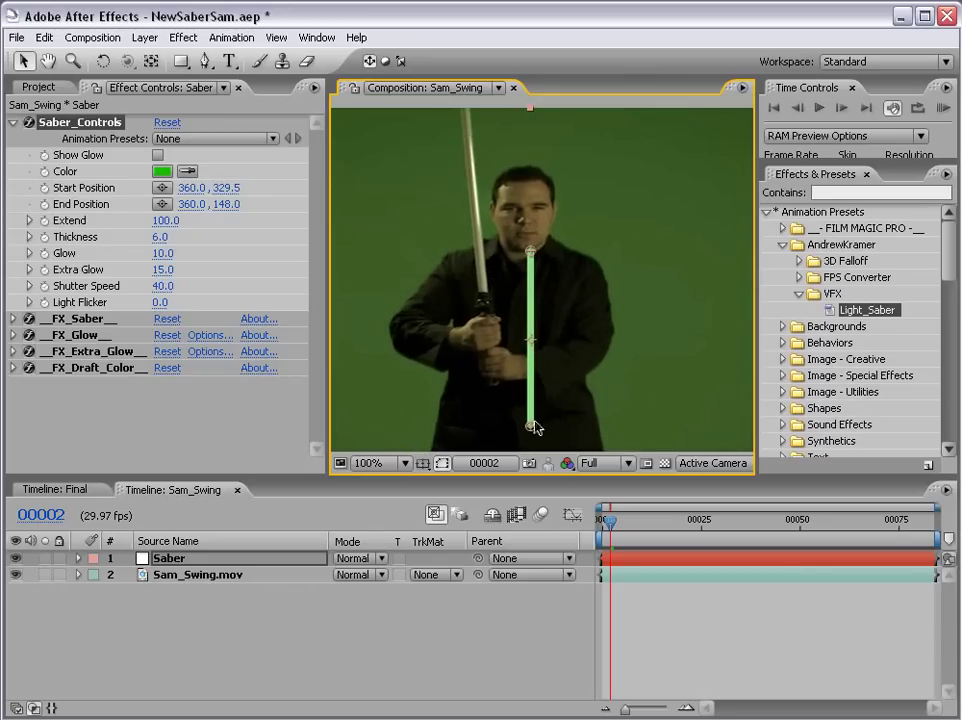
{"action": "left_click_drag", "start_coordinate": [535, 428], "coordinate": [663, 305]}
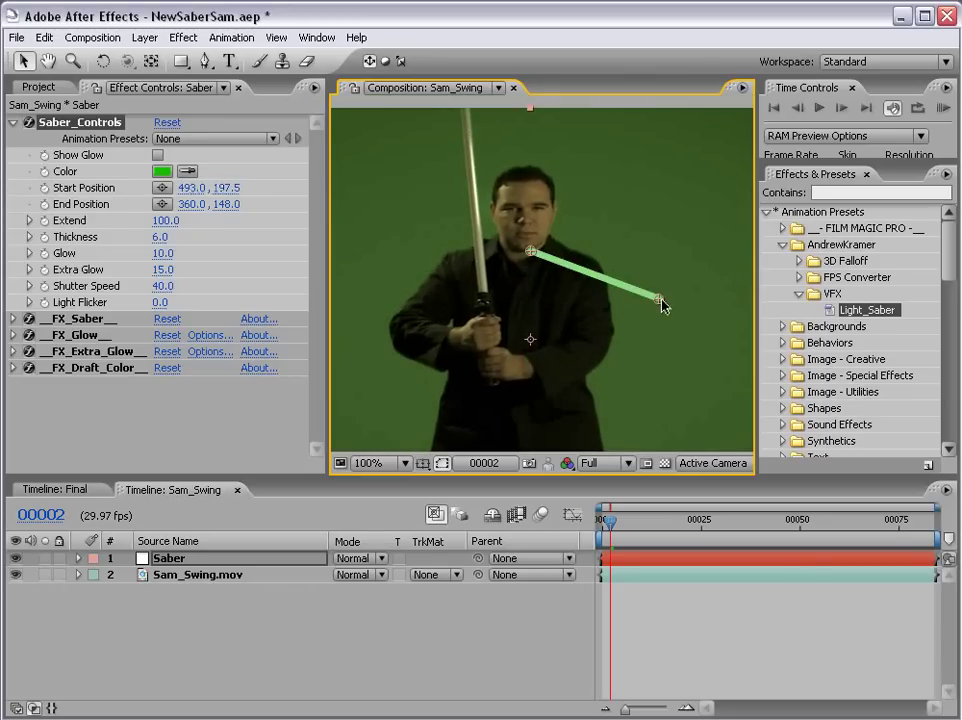
{"action": "key", "text": "ctrl+z"}
{"action": "mouse_move", "coordinate": [537, 419]}
{"action": "left_mouse_down"}
{"action": "mouse_move", "coordinate": [504, 300]}
{"action": "mouse_move", "coordinate": [490, 289]}
{"action": "mouse_move", "coordinate": [504, 366]}
{"action": "mouse_move", "coordinate": [483, 178]}
{"action": "left_mouse_up"}
{"action": "left_click_drag", "start_coordinate": [531, 355], "coordinate": [531, 333]}
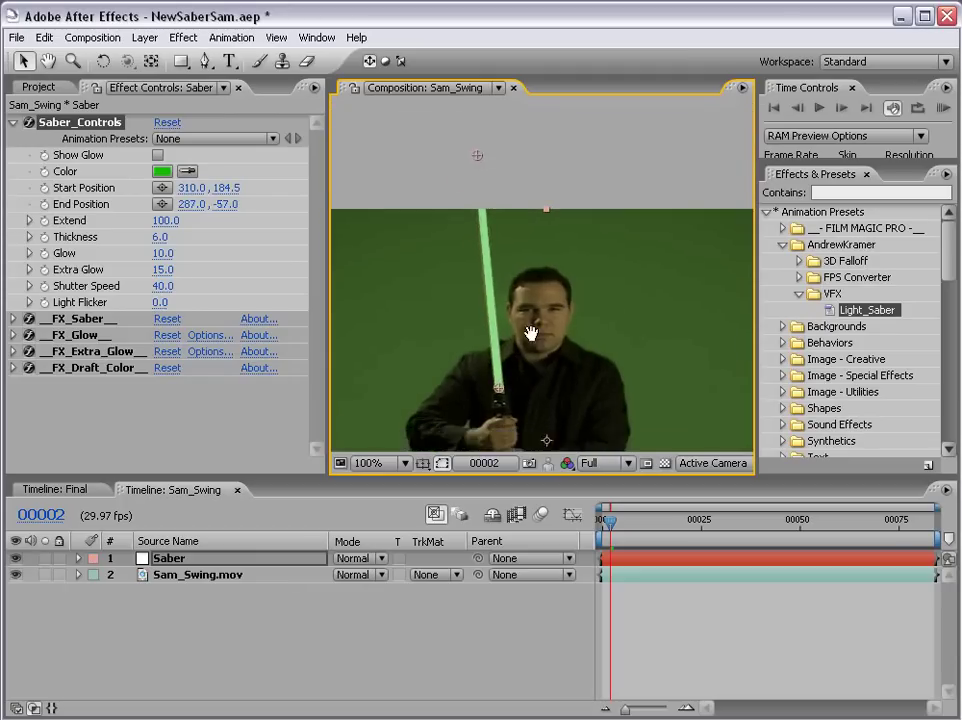
- Fine-tune the start point on the hilt and end with Show Glow turned back on
{"action": "scroll", "coordinate": [531, 333], "scroll_direction": "up", "scroll_amount": 1}
{"action": "left_click_drag", "start_coordinate": [494, 286], "coordinate": [480, 305]}
{"action": "left_click_drag", "start_coordinate": [471, 288], "coordinate": [471, 291]}
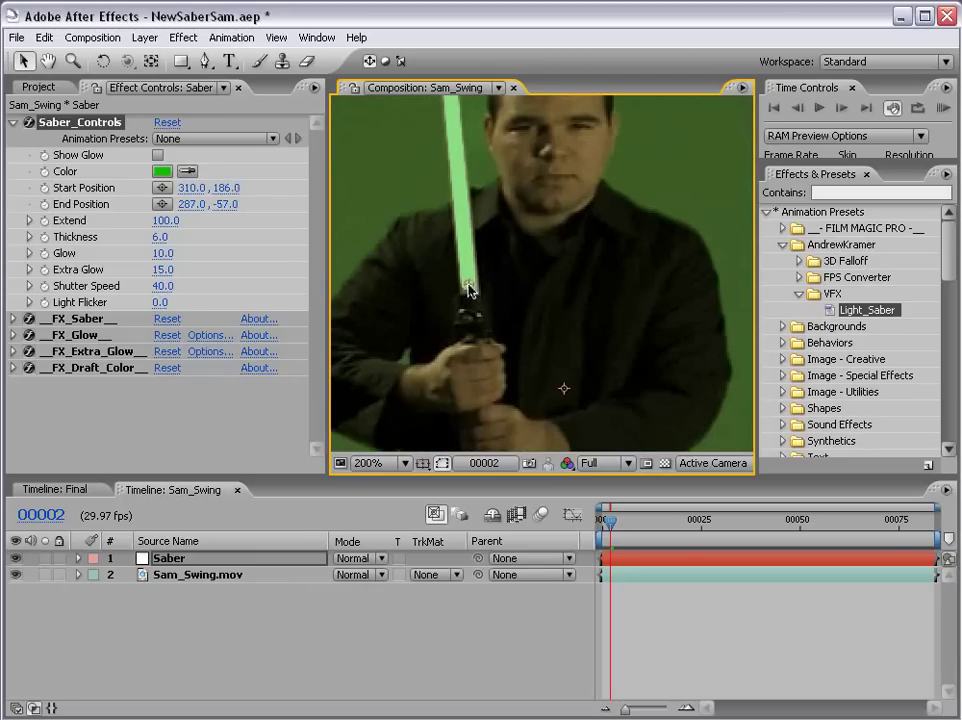
{"action": "left_click", "coordinate": [157, 156]}
{"action": "left_click", "coordinate": [468, 292]}
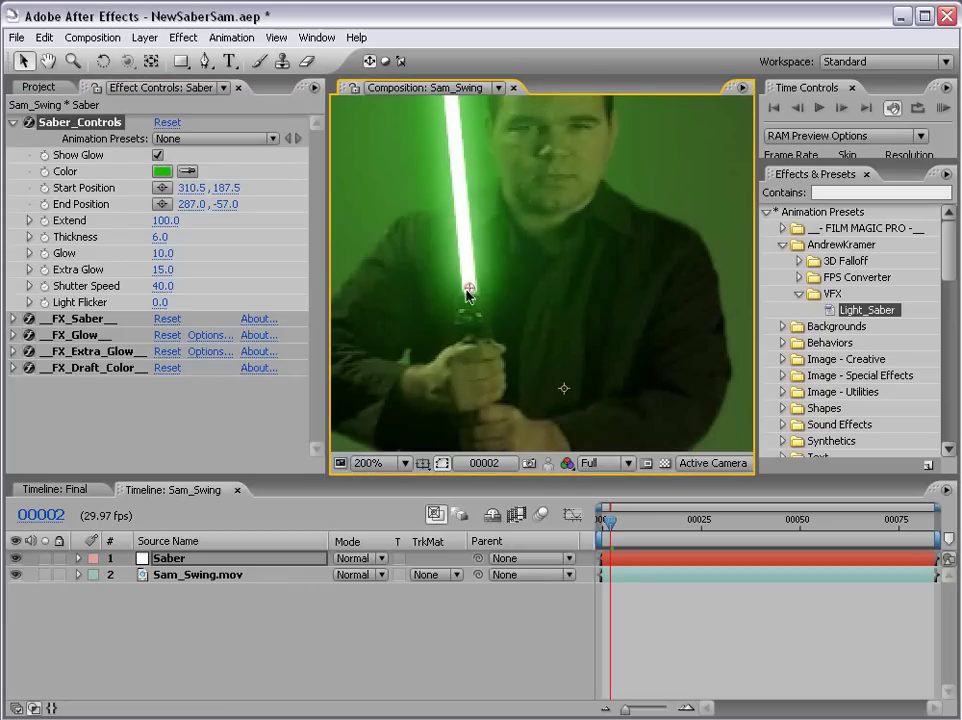
{"action": "left_click", "coordinate": [157, 156]}
{"action": "scroll", "coordinate": [537, 210], "scroll_direction": "down", "scroll_amount": 1}
{"action": "left_click_drag", "start_coordinate": [537, 210], "coordinate": [478, 275]}
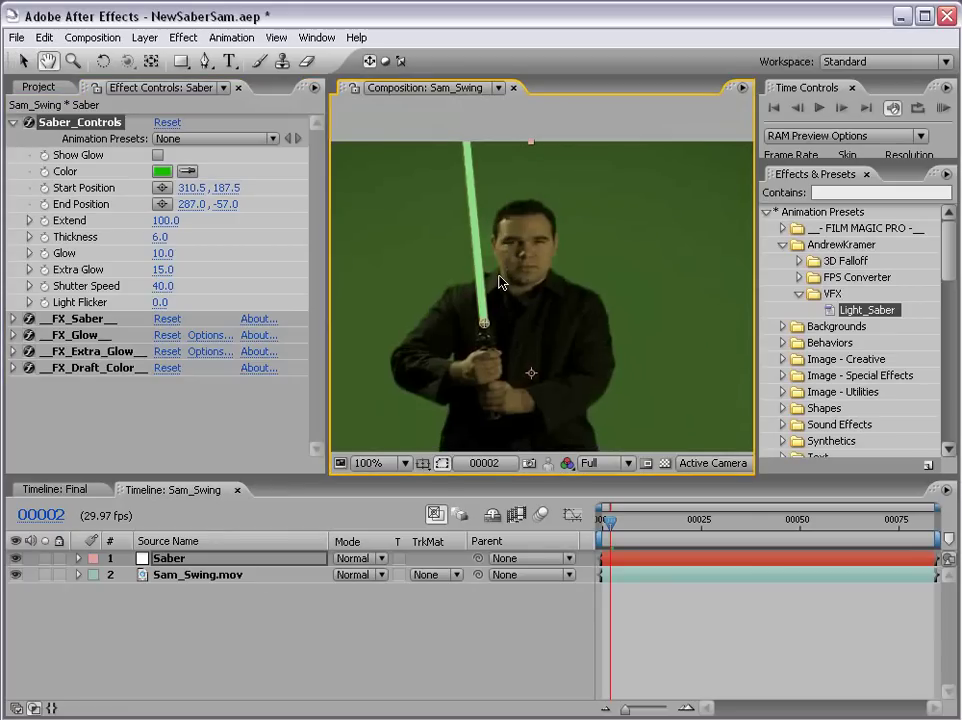
{"action": "left_click", "coordinate": [157, 155]}
- Set the saber colour to a pink shade
{"action": "left_click", "coordinate": [161, 172]}
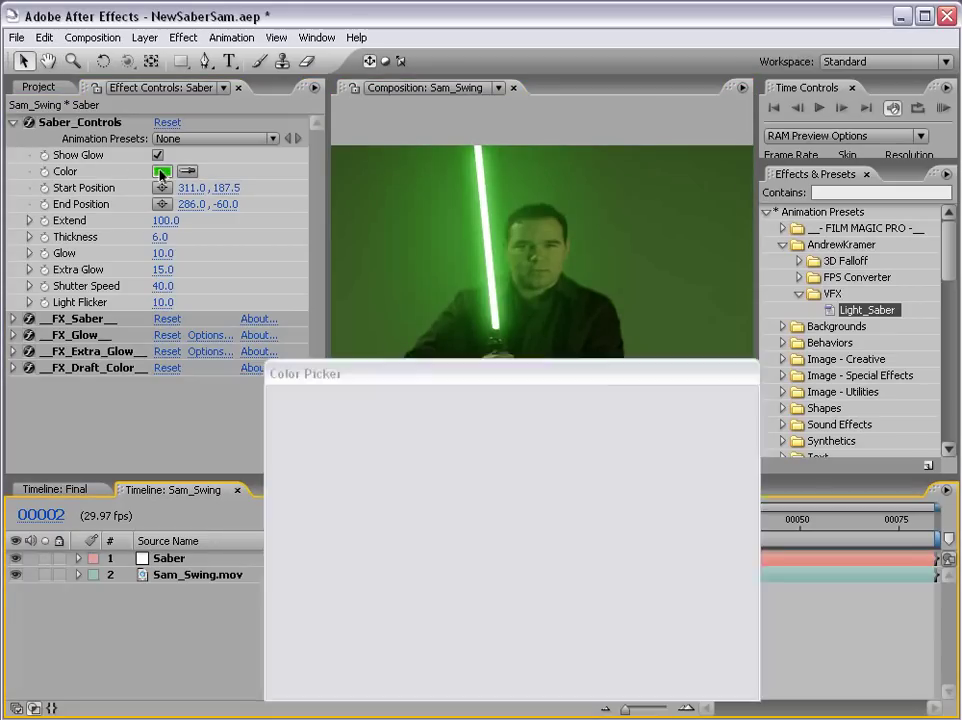
{"action": "left_click_drag", "start_coordinate": [426, 318], "coordinate": [329, 352]}
{"action": "left_click_drag", "start_coordinate": [443, 566], "coordinate": [443, 435]}
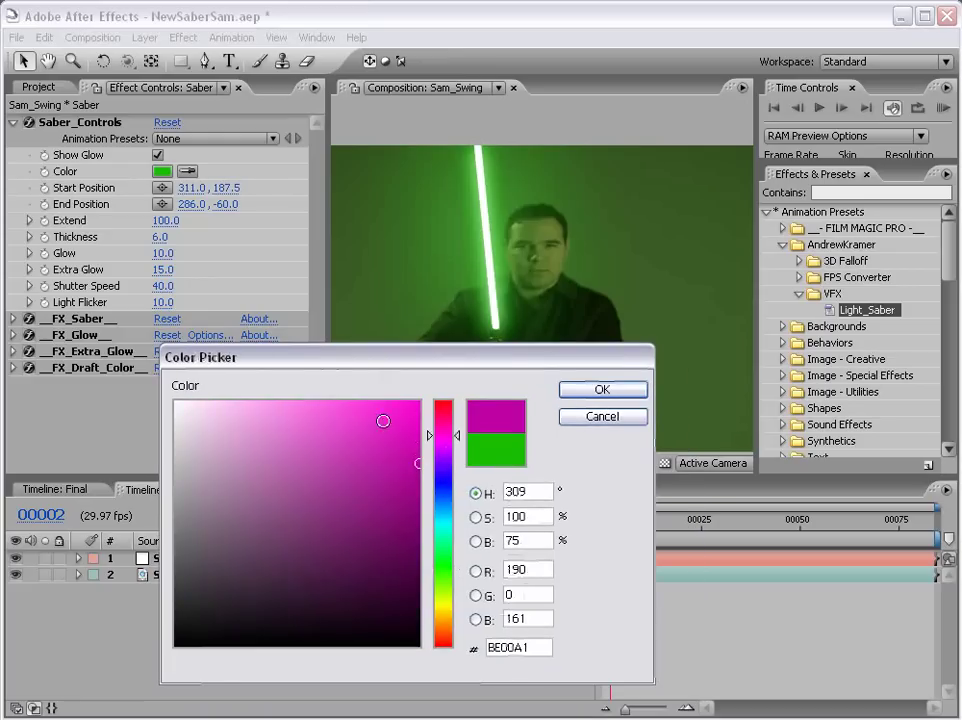
{"action": "left_click_drag", "start_coordinate": [383, 421], "coordinate": [290, 397]}
{"action": "left_click", "coordinate": [602, 389]}
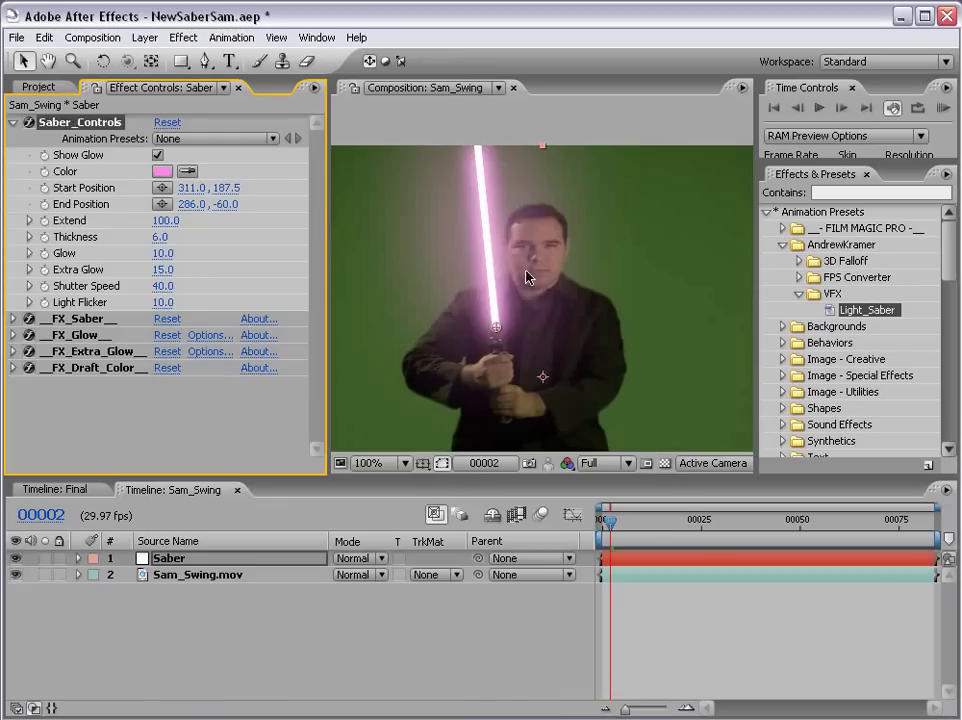
- Change the saber colour to pure red (FF0000)
{"action": "left_click", "coordinate": [161, 171]}
{"action": "left_click_drag", "start_coordinate": [470, 408], "coordinate": [470, 398]}
{"action": "left_click_drag", "start_coordinate": [400, 316], "coordinate": [420, 357]}
{"action": "left_click", "coordinate": [418, 401]}
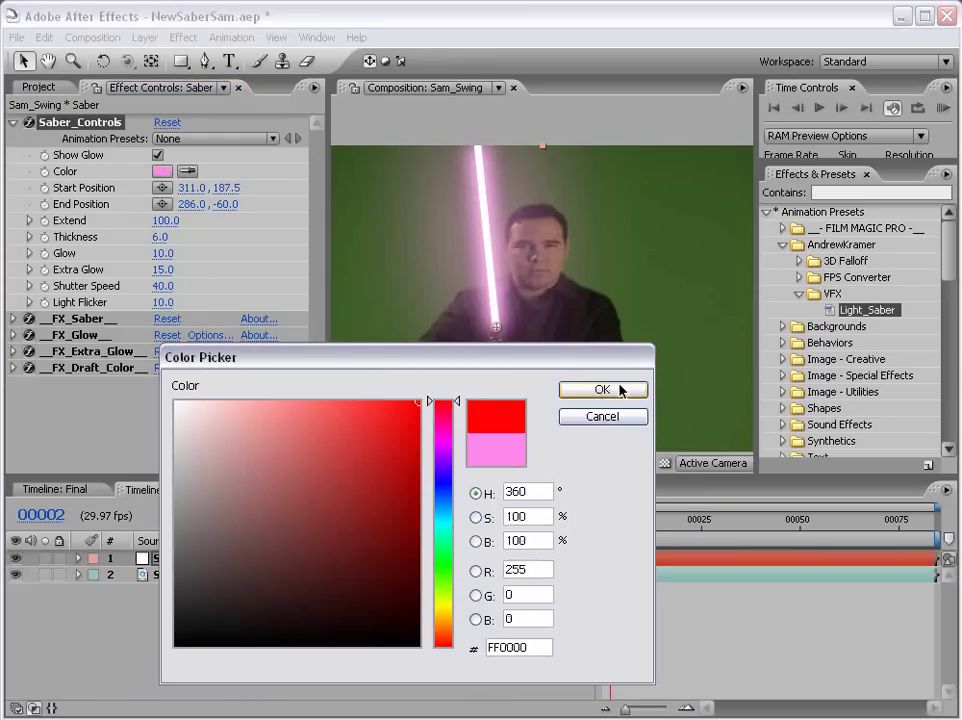
{"action": "left_click", "coordinate": [619, 390]}
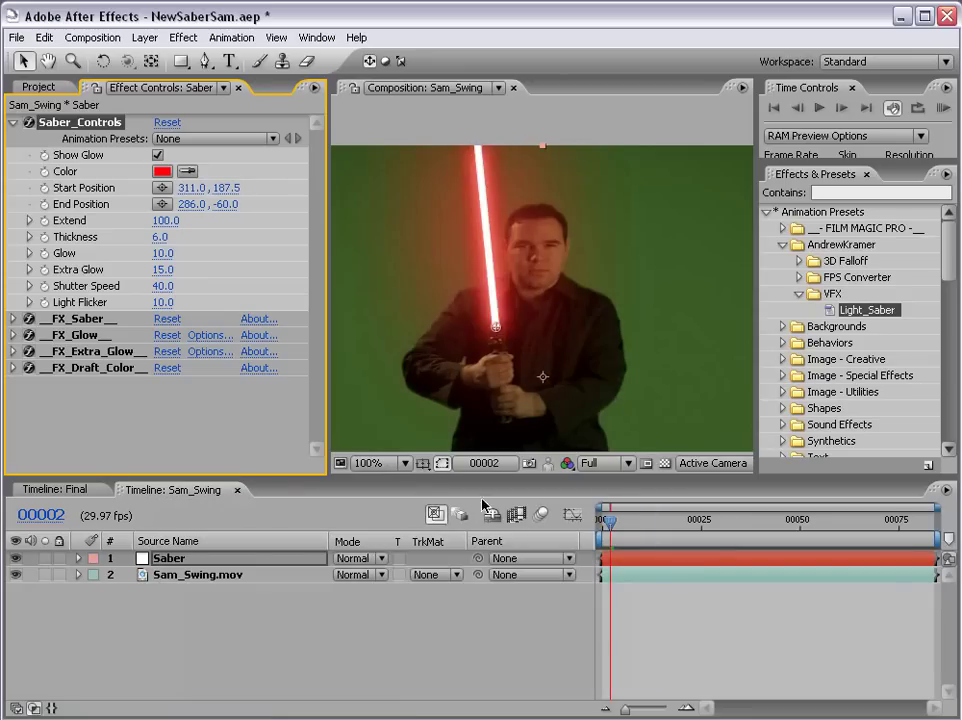
- Change the saber colour to light blue, 00FFE4
{"action": "left_click", "coordinate": [161, 171]}
{"action": "left_click", "coordinate": [447, 528]}
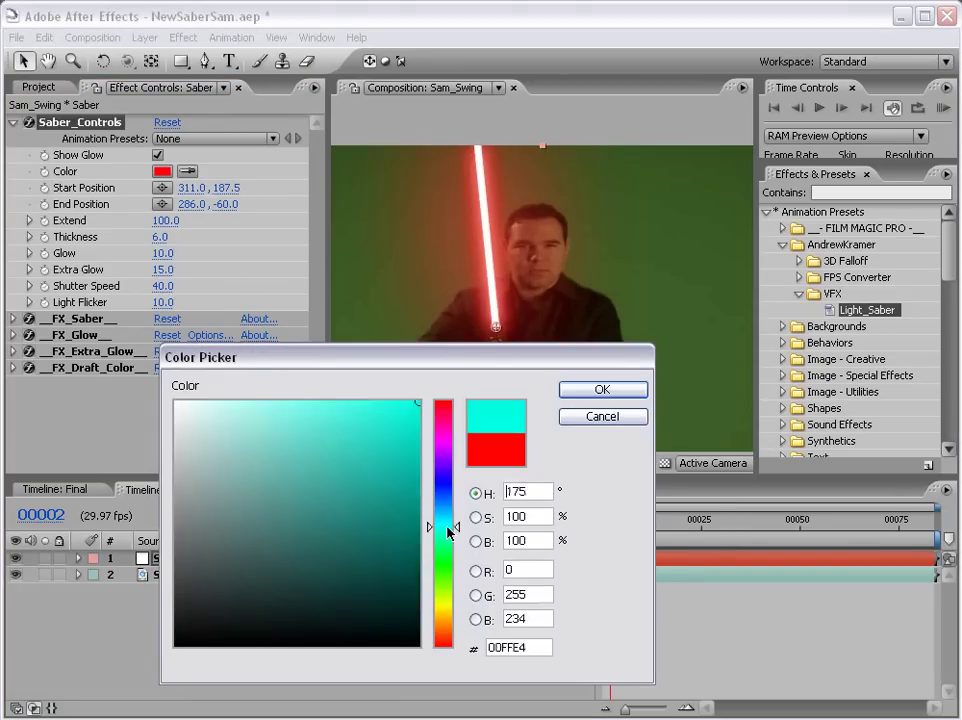
{"action": "left_click_drag", "start_coordinate": [447, 533], "coordinate": [447, 516]}
{"action": "left_click", "coordinate": [602, 389]}
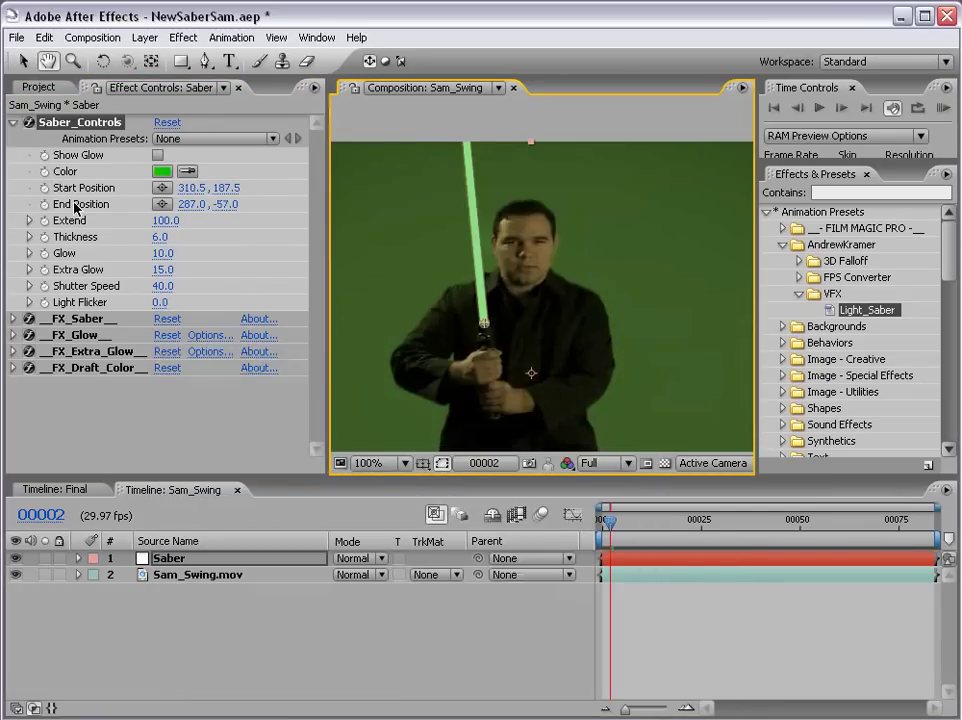
- Drag the blade's Start and End Position handles onto the actor's hilt and tilt it upward
{"action": "left_click", "coordinate": [75, 207]}
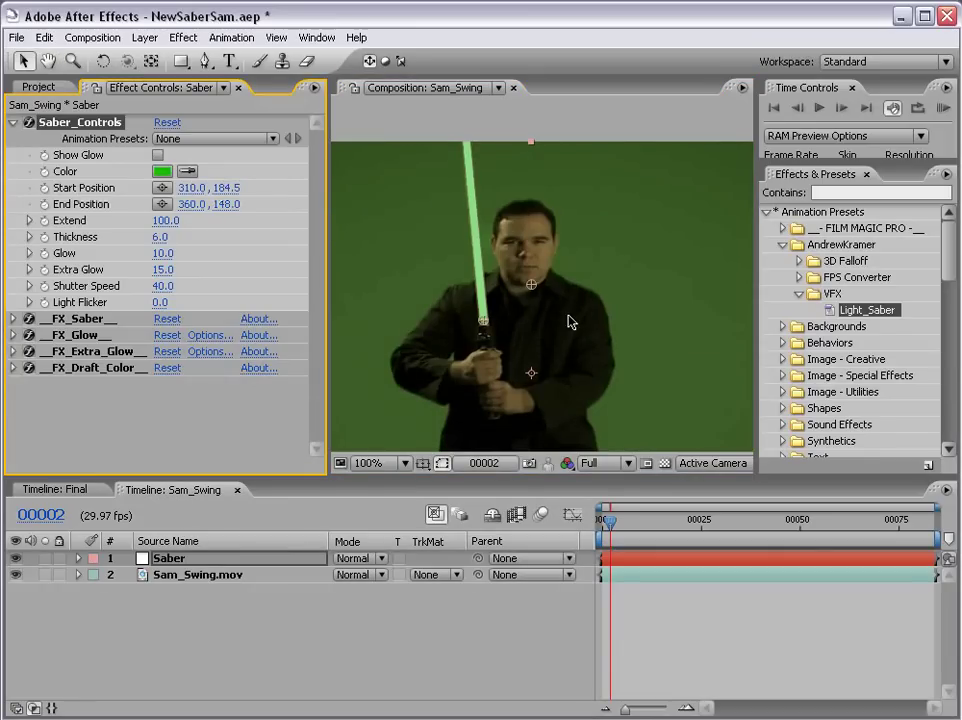
{"action": "key", "text": "comma"}
{"action": "left_click_drag", "start_coordinate": [580, 346], "coordinate": [566, 298]}
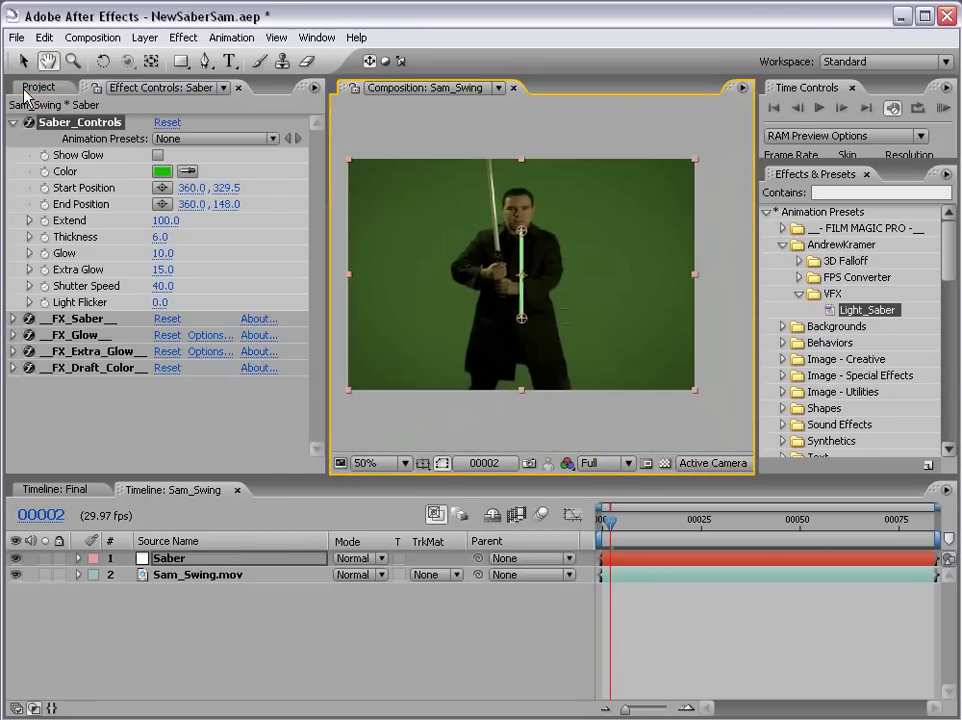
{"action": "left_click", "coordinate": [75, 123]}
{"action": "left_click_drag", "start_coordinate": [519, 233], "coordinate": [490, 148]}
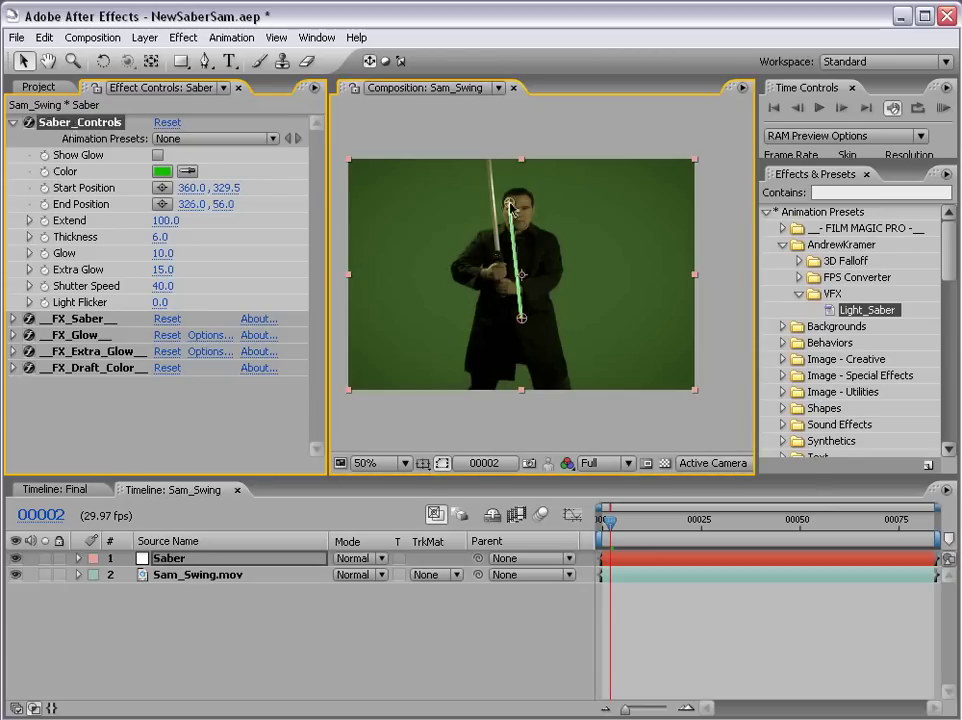
{"action": "mouse_move", "coordinate": [520, 318]}
{"action": "left_mouse_down"}
{"action": "mouse_move", "coordinate": [460, 246]}
{"action": "mouse_move", "coordinate": [503, 253]}
{"action": "left_mouse_up"}
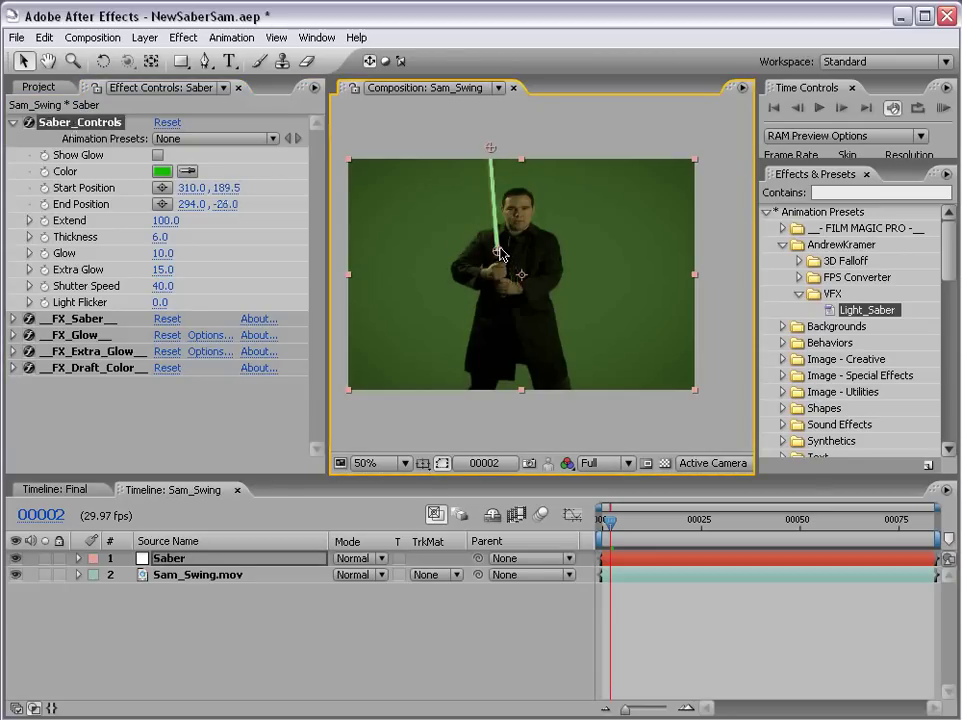
{"action": "key", "text": "period"}
{"action": "mouse_move", "coordinate": [457, 286]}
{"action": "left_mouse_down"}
{"action": "mouse_move", "coordinate": [470, 313]}
{"action": "mouse_move", "coordinate": [507, 275]}
{"action": "mouse_move", "coordinate": [487, 279]}
{"action": "mouse_move", "coordinate": [473, 311]}
{"action": "left_mouse_up"}
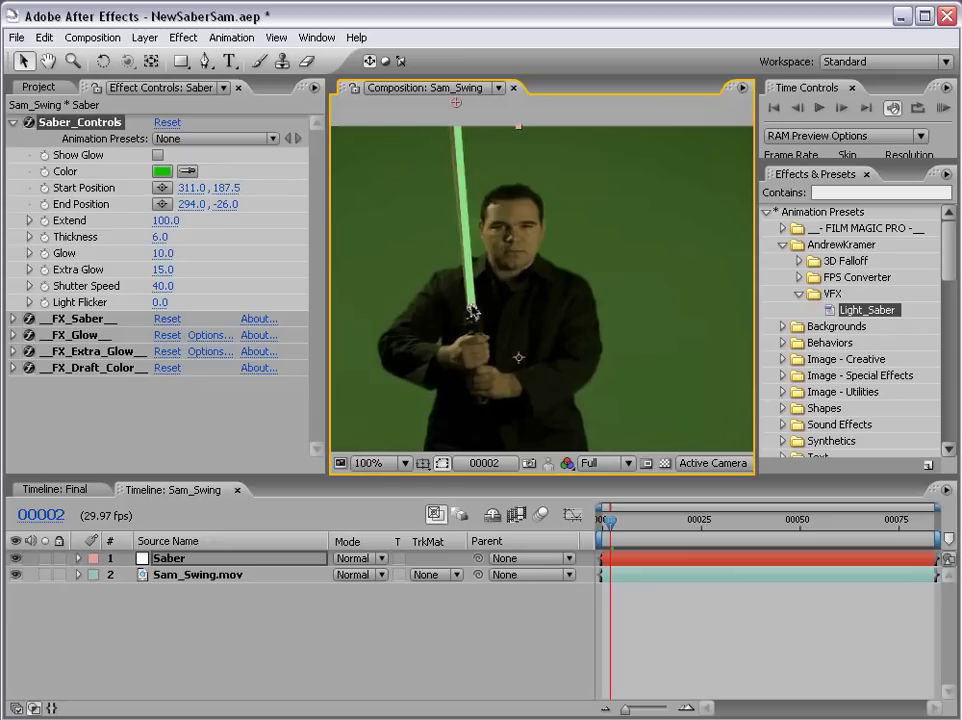
{"action": "left_click_drag", "start_coordinate": [482, 182], "coordinate": [482, 250]}
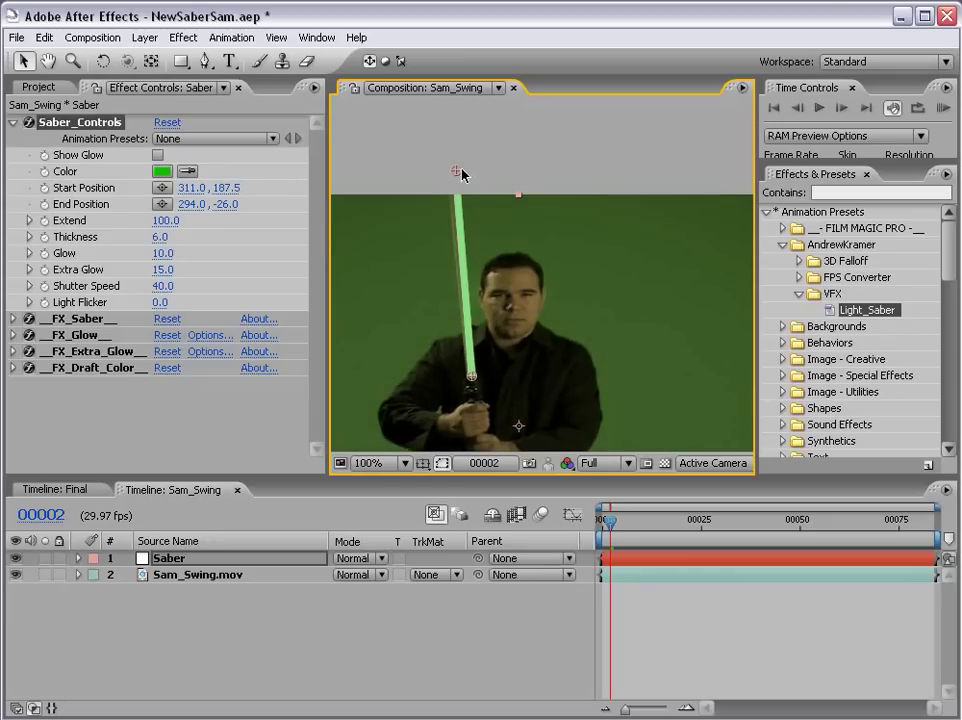
{"action": "left_click_drag", "start_coordinate": [461, 175], "coordinate": [452, 142]}
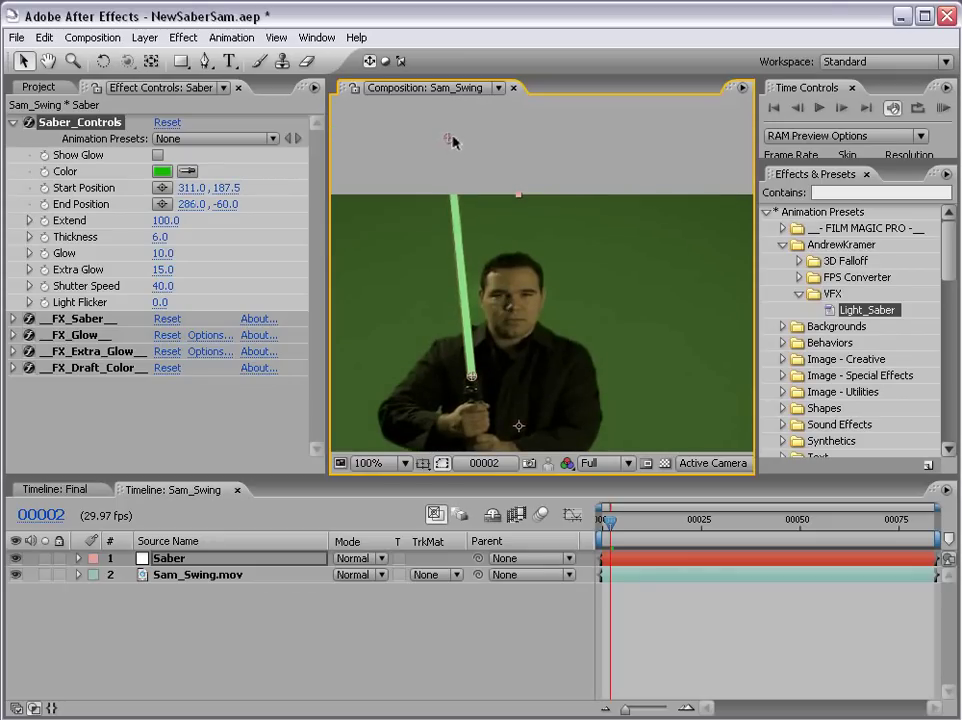
- Test the Extend value by retracting and re-extending the blade, toggling Show Glow on and off
{"action": "left_click", "coordinate": [250, 254]}
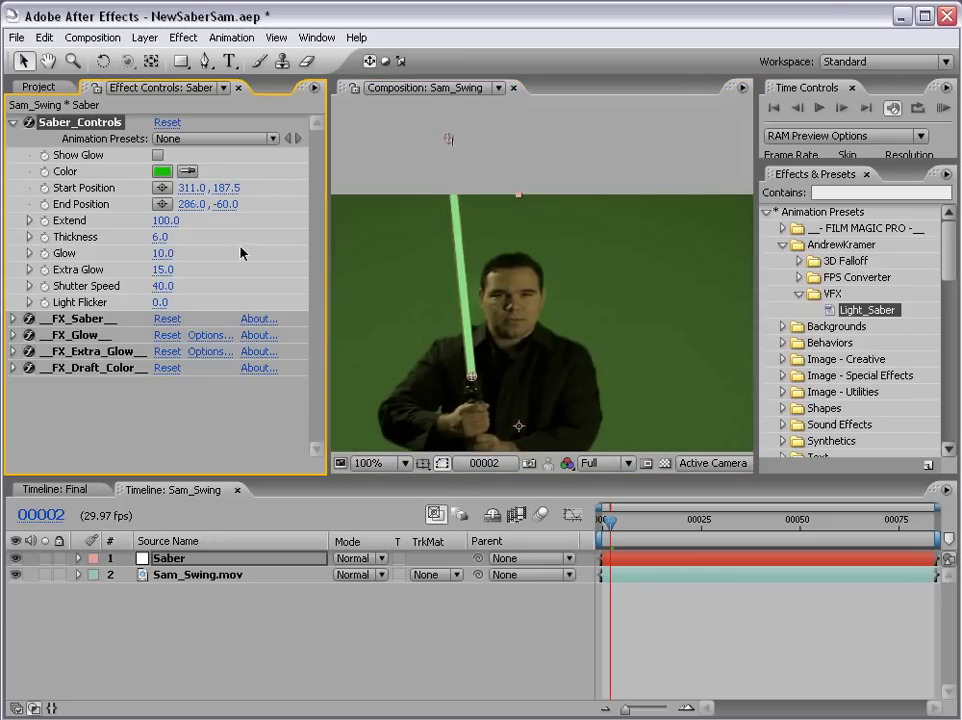
{"action": "left_click_drag", "start_coordinate": [165, 220], "coordinate": [99, 216]}
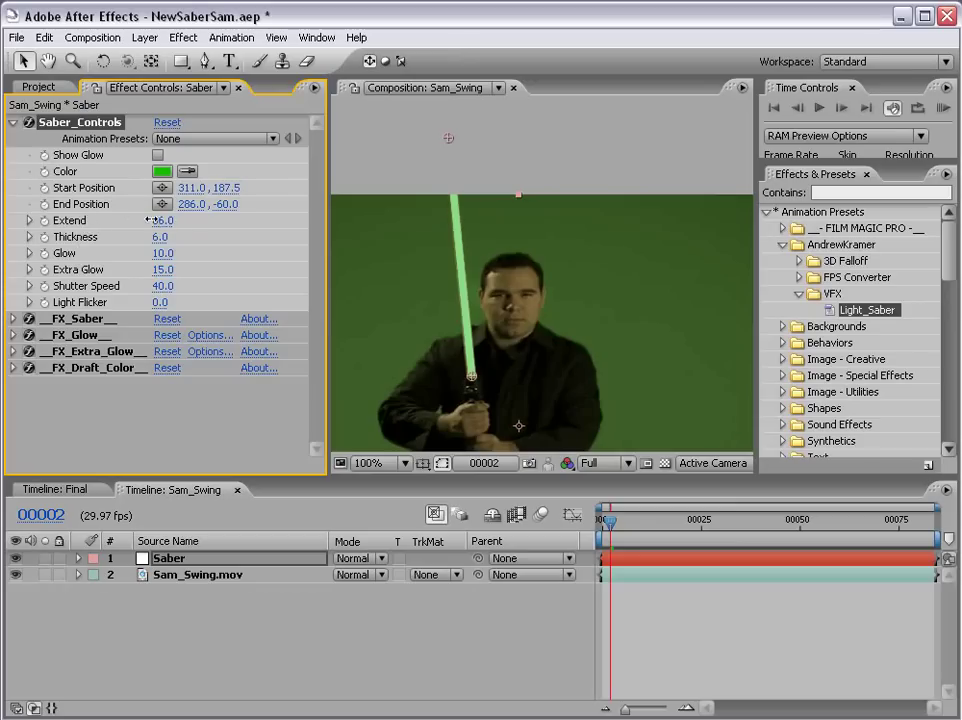
{"action": "key", "text": "ctrl+z"}
{"action": "left_click", "coordinate": [157, 155]}
{"action": "left_click_drag", "start_coordinate": [162, 220], "coordinate": [55, 220]}
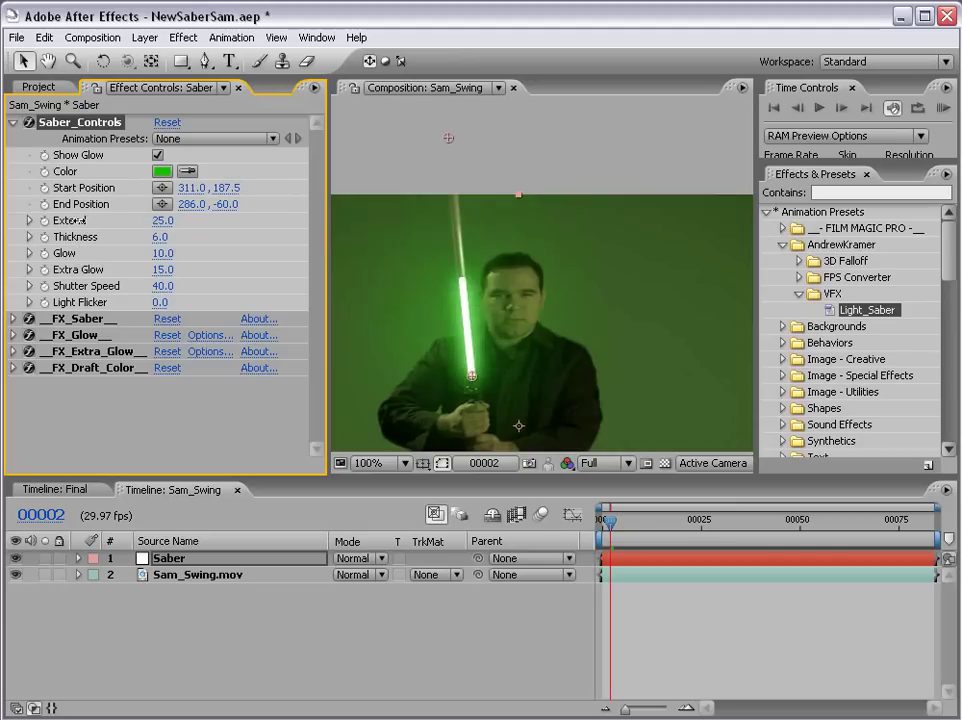
{"action": "left_click_drag", "start_coordinate": [160, 220], "coordinate": [216, 208]}
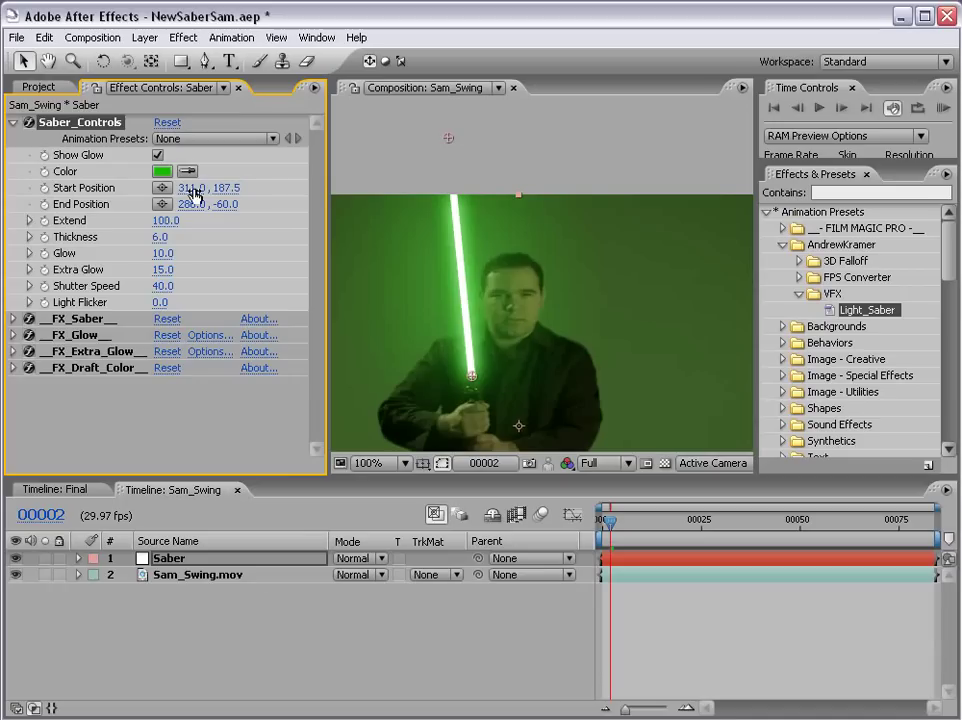
{"action": "left_click", "coordinate": [159, 156]}
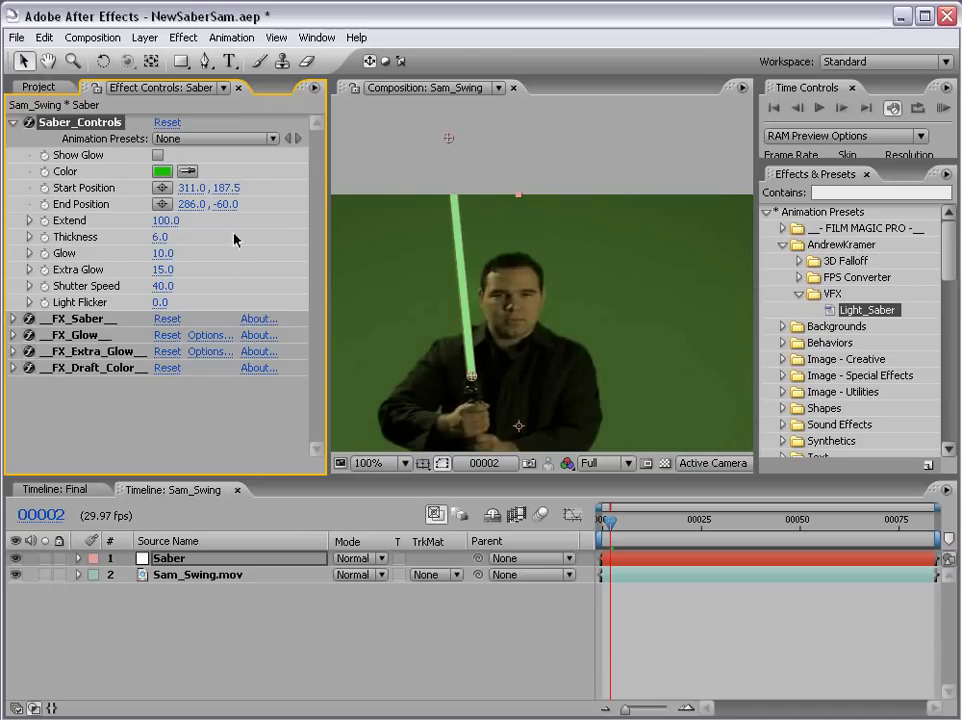
- Adjust blade Thickness to 11.1 while viewing the actor's hands up close
{"action": "left_click_drag", "start_coordinate": [159, 237], "coordinate": [168, 236]}
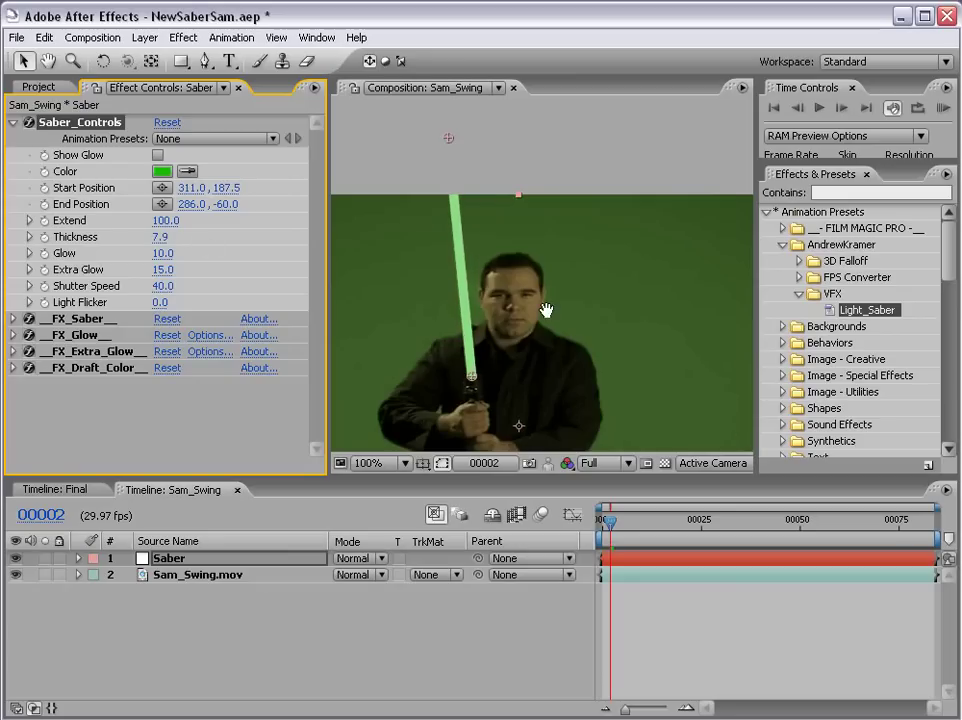
{"action": "scroll", "coordinate": [543, 307], "scroll_direction": "up", "scroll_amount": 1}
{"action": "key", "text": "h"}
{"action": "left_click_drag", "start_coordinate": [492, 307], "coordinate": [490, 225]}
{"action": "mouse_move", "coordinate": [168, 252]}
{"action": "left_mouse_down"}
{"action": "mouse_move", "coordinate": [147, 252]}
{"action": "mouse_move", "coordinate": [197, 238]}
{"action": "left_mouse_up"}
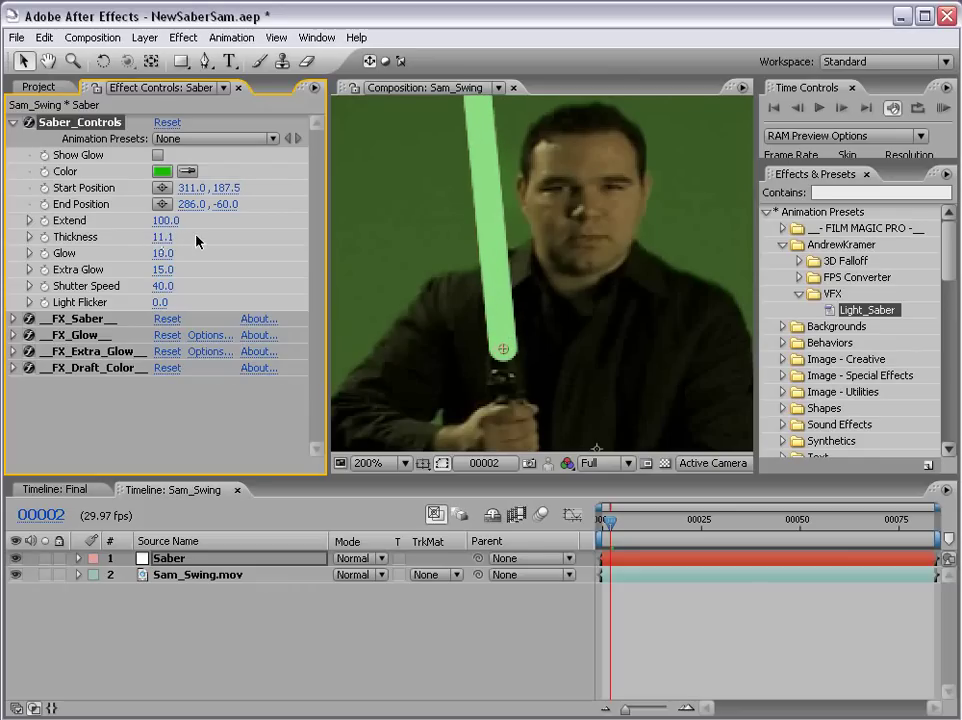
- Return Thickness to 6.0, turn Show Glow on at Glow 10, and set Light Flicker to 10
{"action": "key", "text": "ctrl+z"}
{"action": "scroll", "coordinate": [540, 297], "scroll_direction": "down", "scroll_amount": 1}
{"action": "key", "text": "ctrl+z"}
{"action": "key", "text": "ctrl+z"}
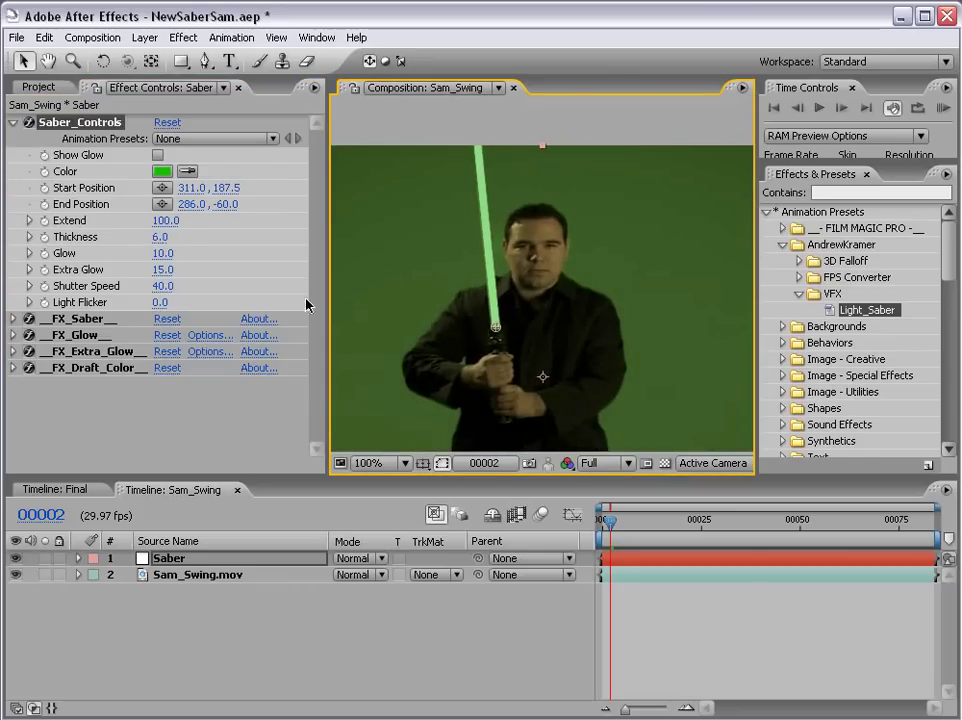
{"action": "left_click", "coordinate": [157, 155]}
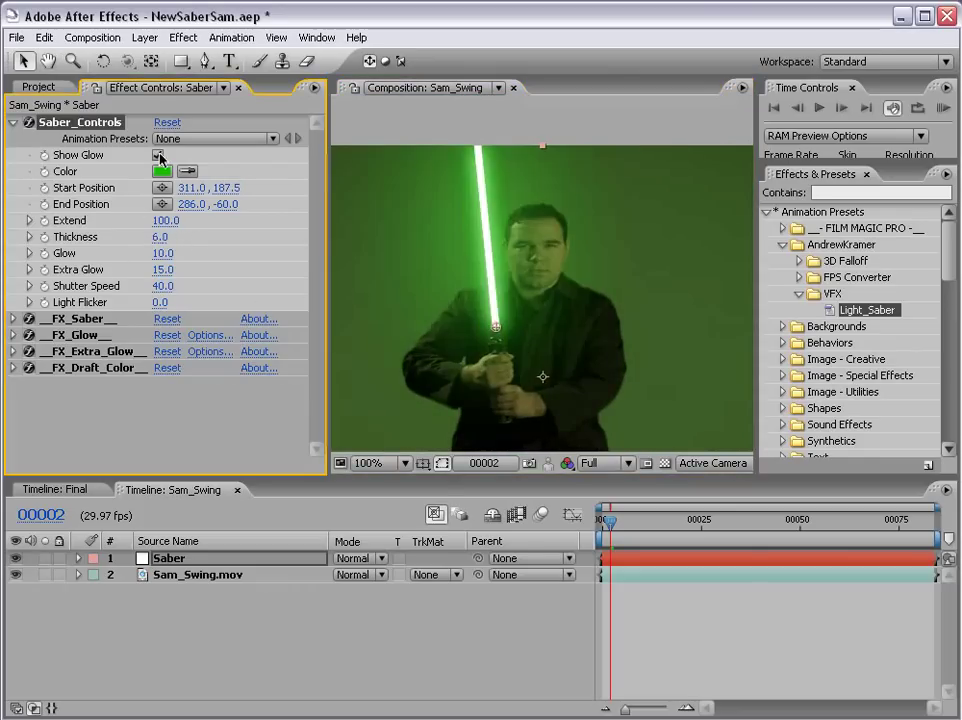
{"action": "mouse_move", "coordinate": [161, 254]}
{"action": "left_mouse_down"}
{"action": "mouse_move", "coordinate": [47, 269]}
{"action": "mouse_move", "coordinate": [173, 263]}
{"action": "mouse_move", "coordinate": [165, 264]}
{"action": "left_mouse_up"}
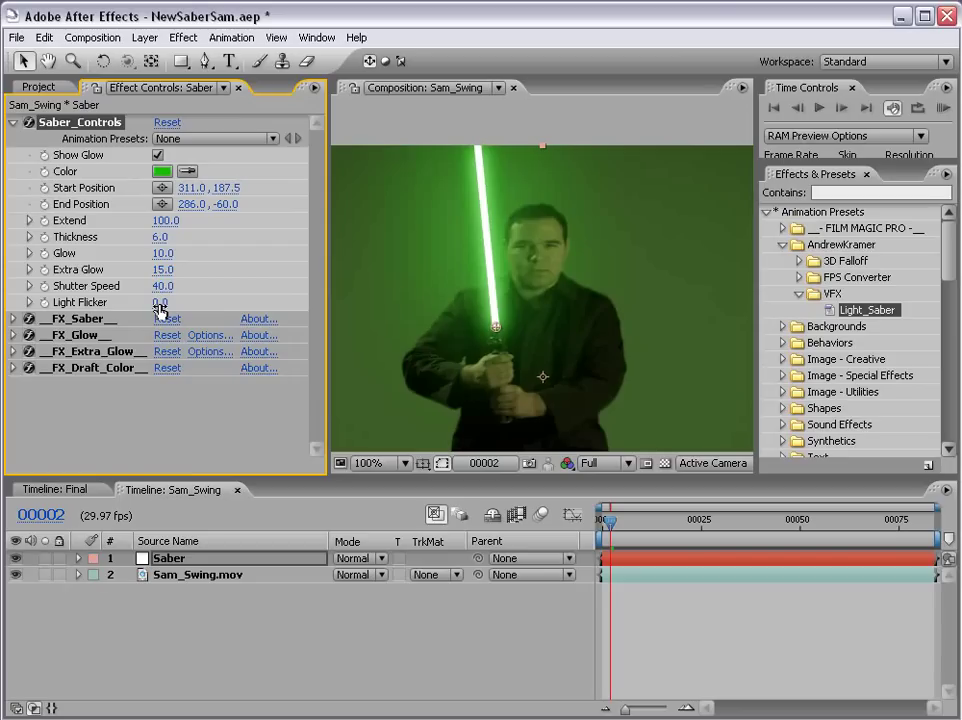
{"action": "left_click_drag", "start_coordinate": [160, 309], "coordinate": [205, 301]}
- Preview the saber animation alone with the actor footage hidden, then show the footage again
{"action": "left_click", "coordinate": [15, 574]}
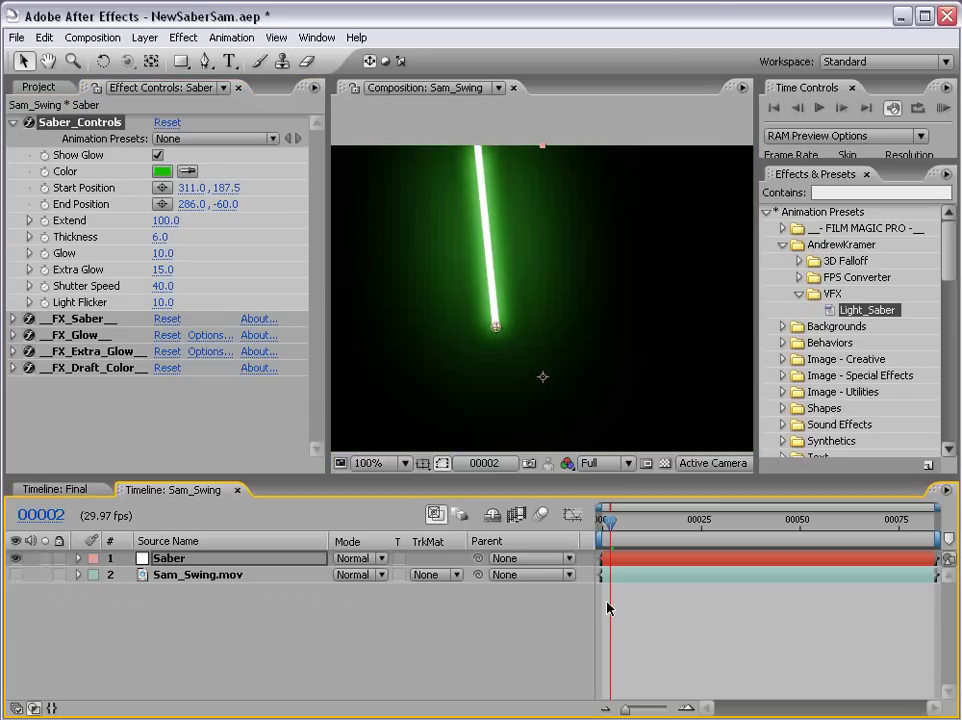
{"action": "key", "text": "KP_0"}
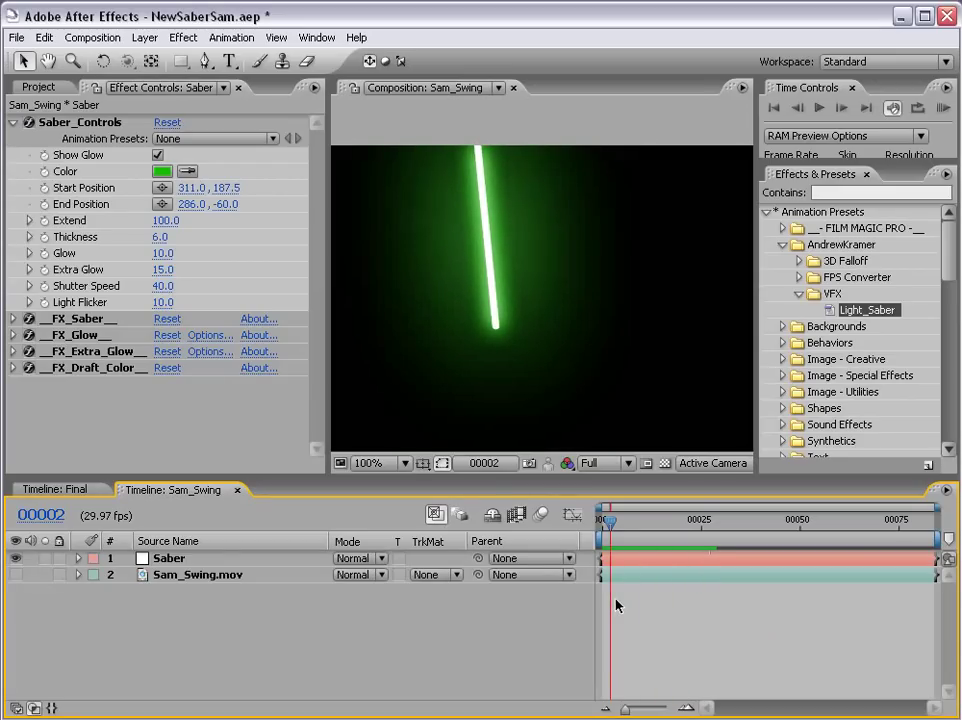
{"action": "left_click", "coordinate": [16, 574]}
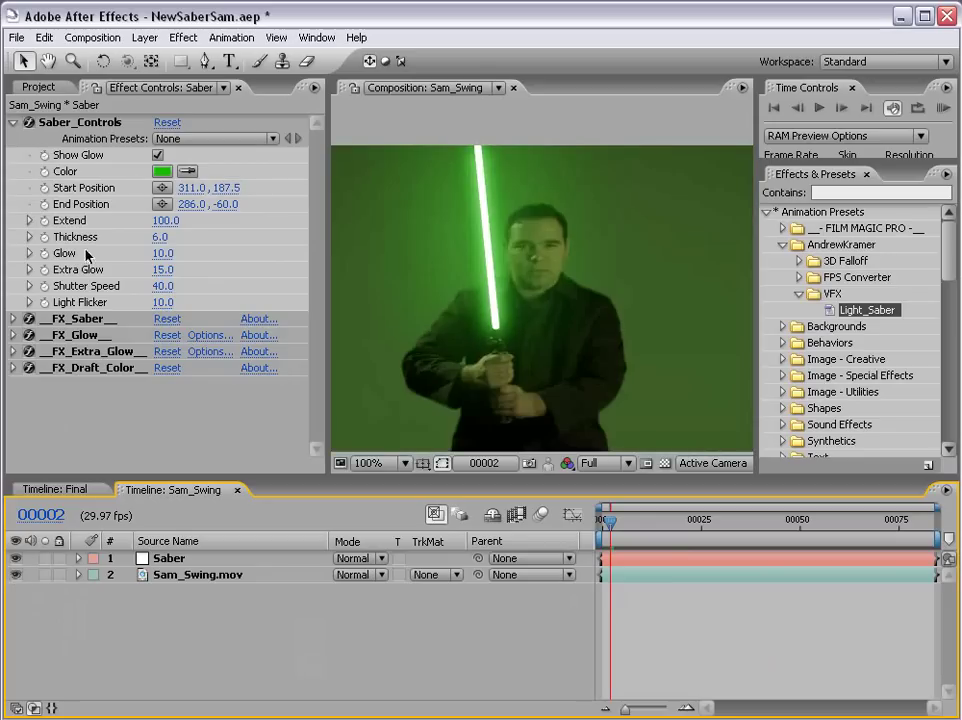
- Set the saber's Light Flicker and Extra Glow values to 0
{"action": "left_click", "coordinate": [161, 302]}
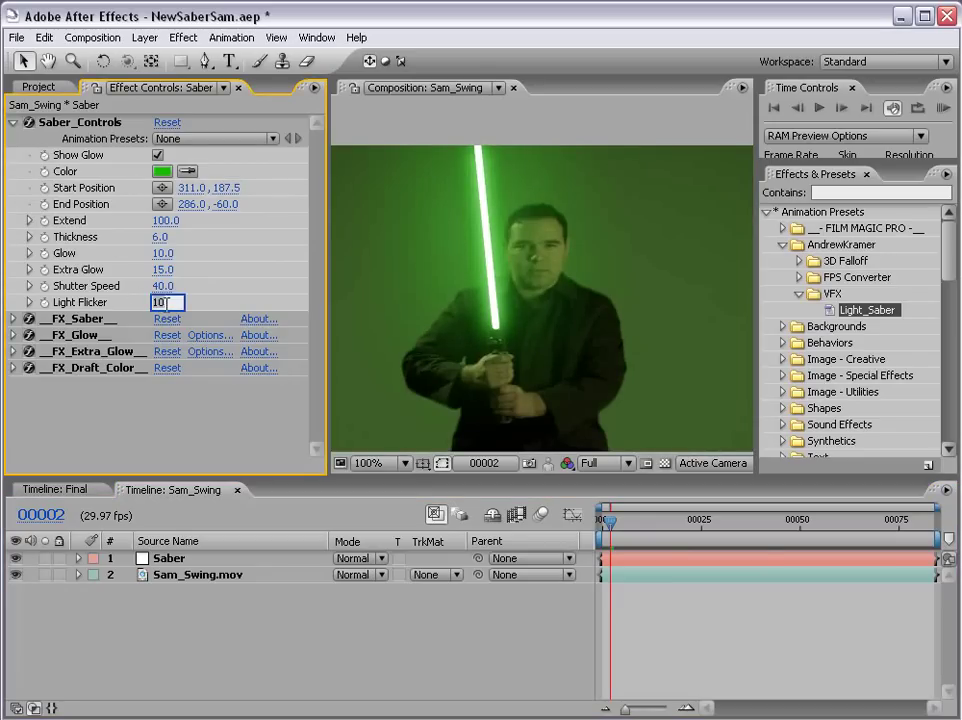
{"action": "type", "text": "0"}
{"action": "key", "text": "Return"}
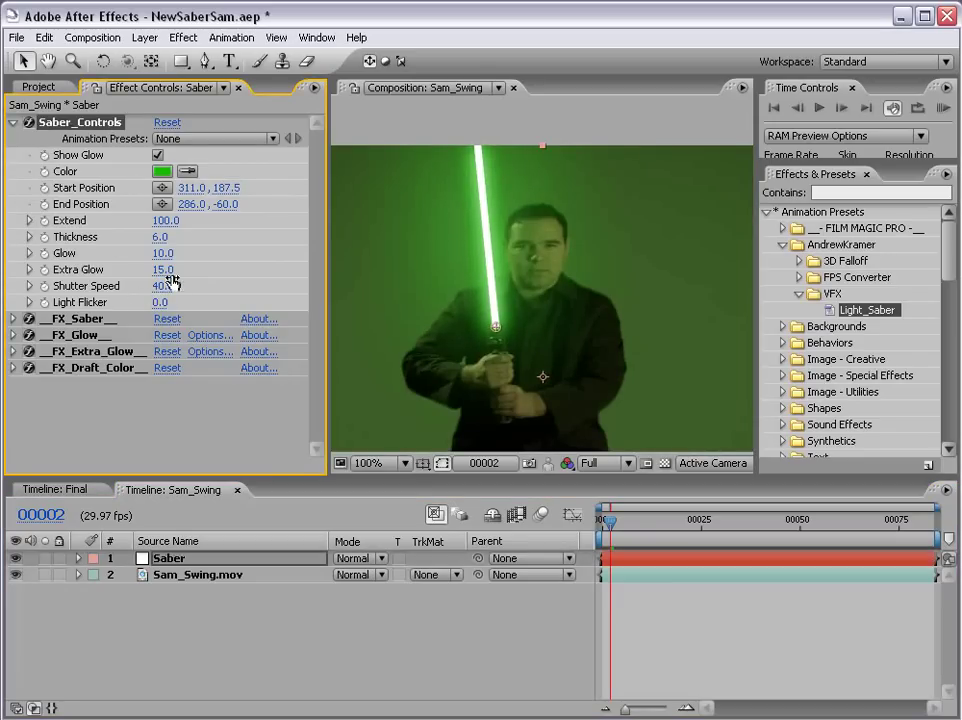
{"action": "left_click", "coordinate": [162, 269]}
{"action": "type", "text": "0"}
{"action": "key", "text": "Return"}
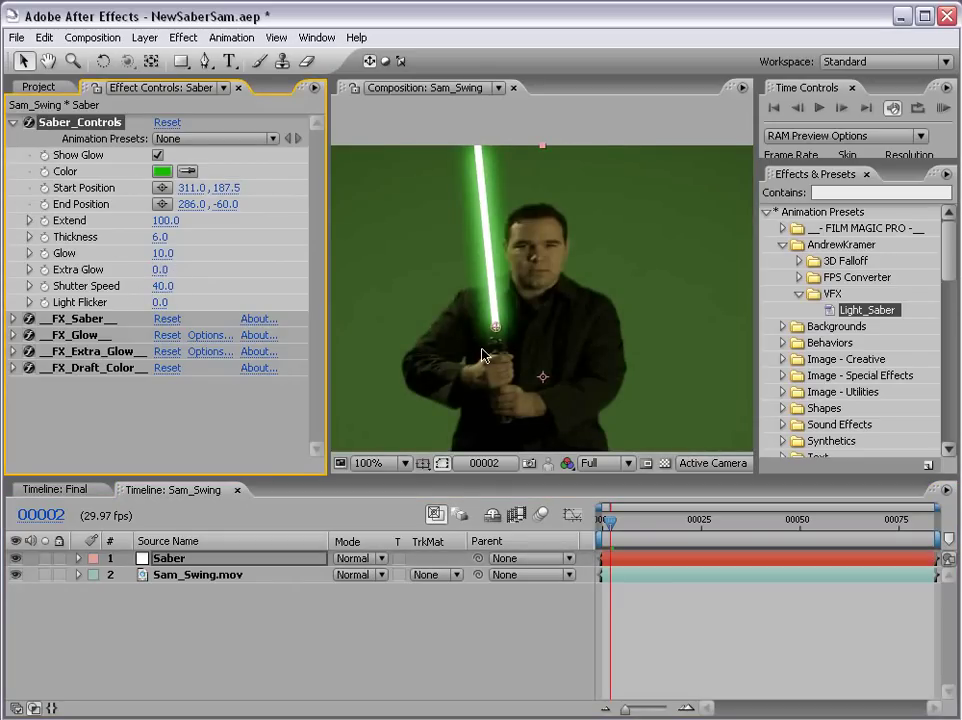
- Test moving the saber's base, undo it, and raise Extra Glow slightly
{"action": "left_click_drag", "start_coordinate": [494, 328], "coordinate": [517, 329]}
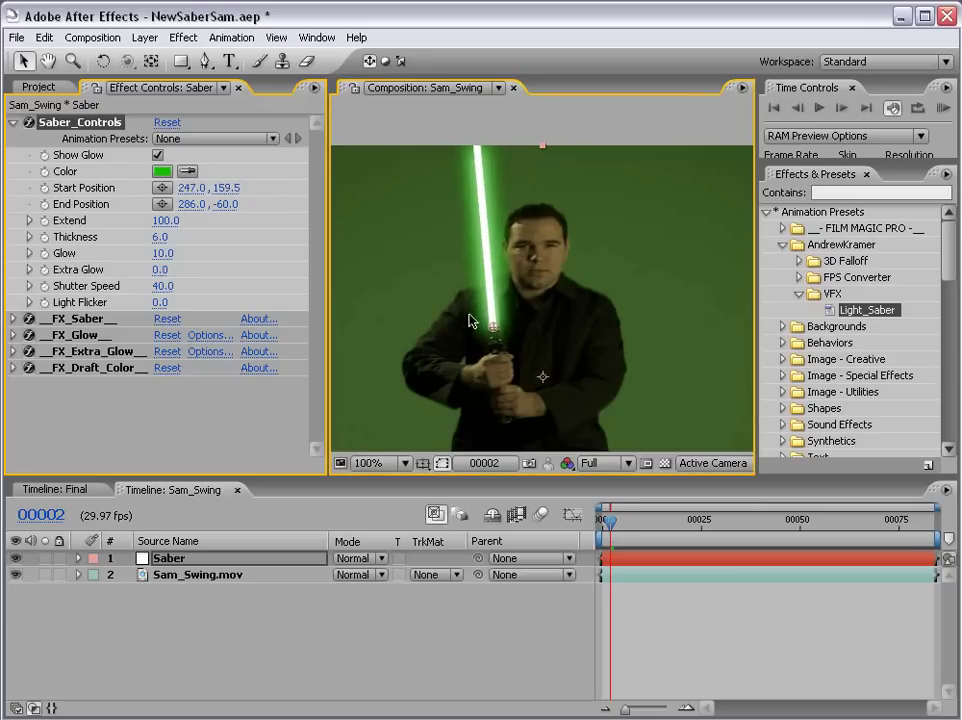
{"action": "key", "text": "ctrl+z"}
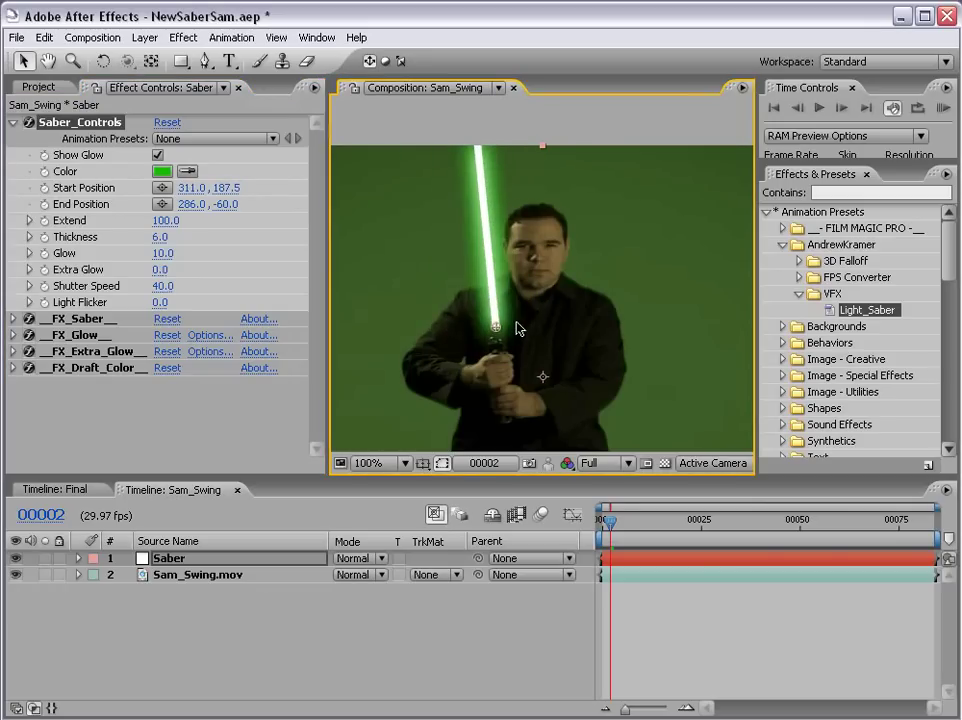
{"action": "left_click_drag", "start_coordinate": [160, 269], "coordinate": [224, 268]}
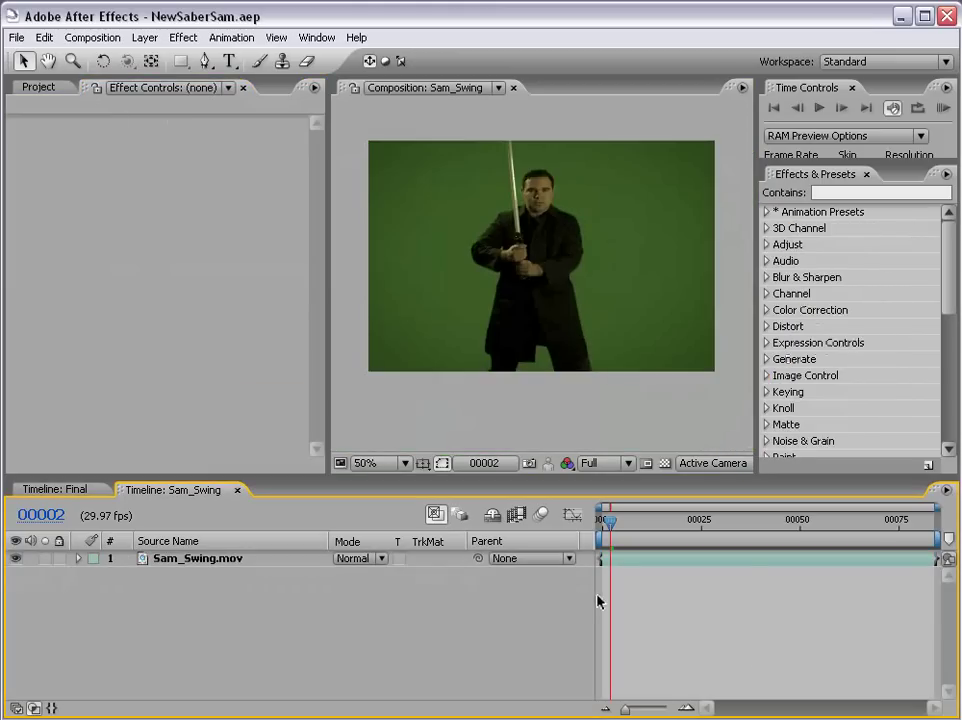
- Create a white, composition-sized solid layer named Green Saber
{"action": "left_click", "coordinate": [145, 37]}
{"action": "mouse_move", "coordinate": [165, 57]}
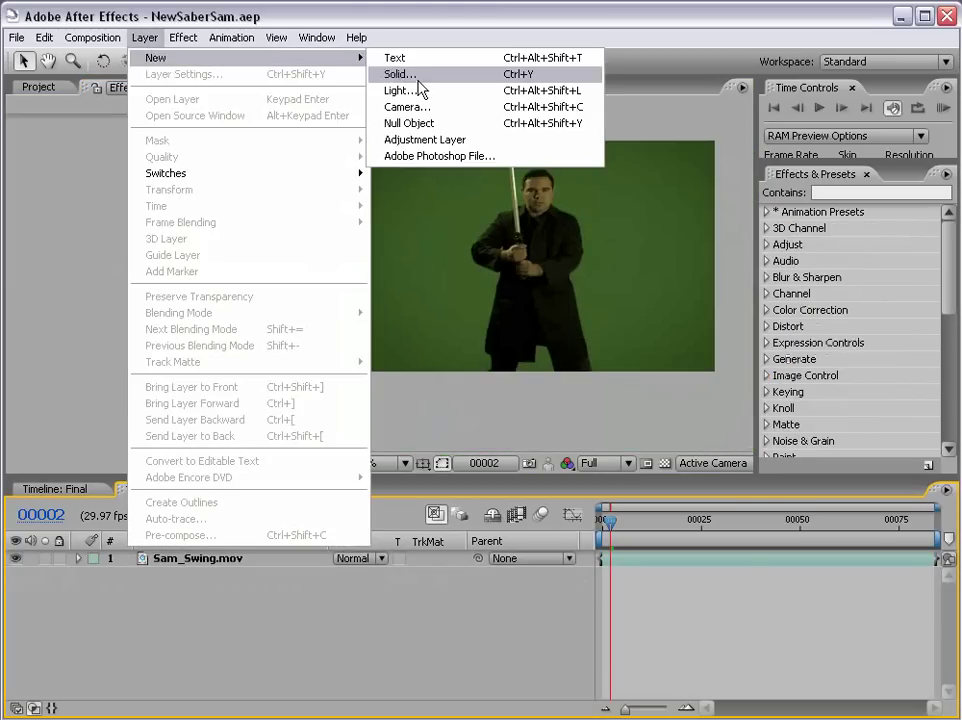
{"action": "left_click", "coordinate": [416, 78]}
{"action": "type", "text": "G"}
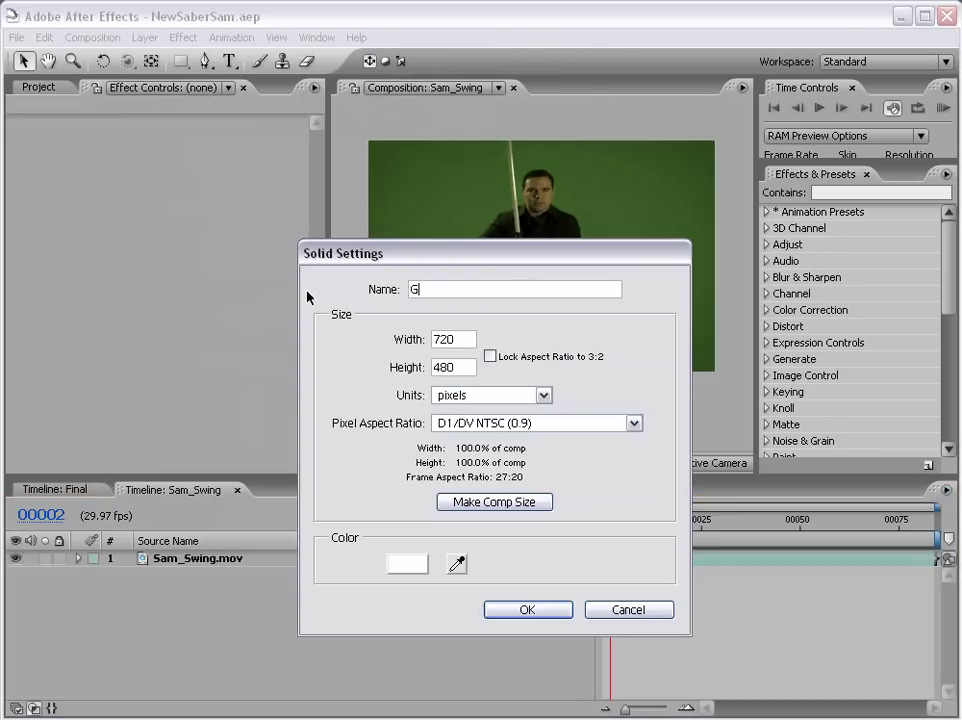
{"action": "type", "text": "reen Saber"}
{"action": "left_click_drag", "start_coordinate": [489, 292], "coordinate": [355, 296]}
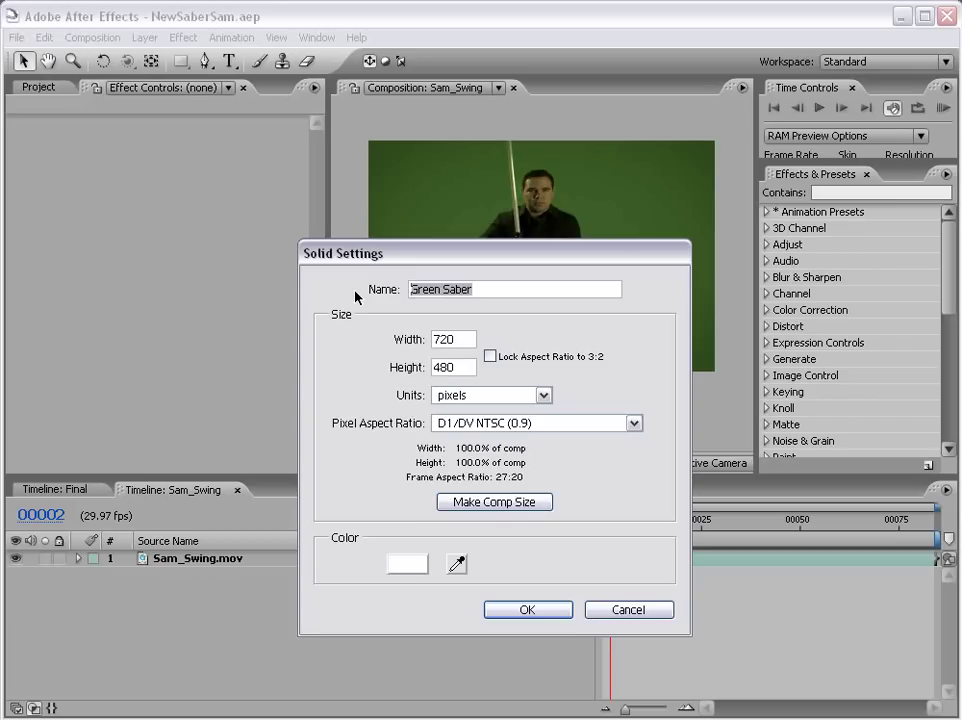
{"action": "left_click", "coordinate": [496, 504]}
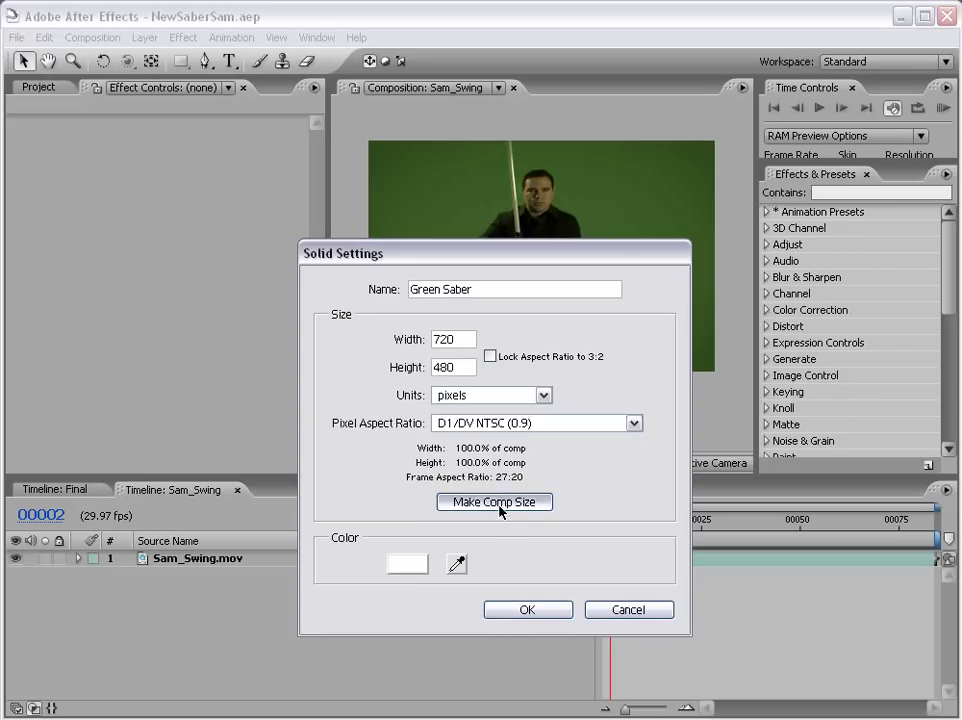
{"action": "left_click", "coordinate": [524, 610]}
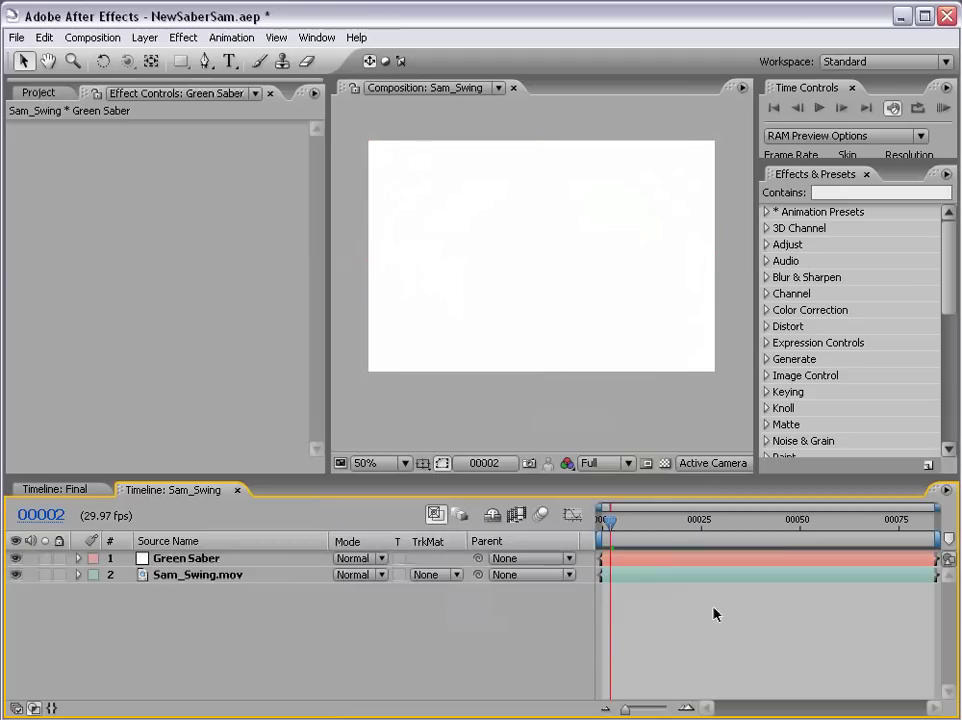
- Expand Animation Presets > AndrewKramer > VFX and select the Light_Saber preset
{"action": "left_click", "coordinate": [766, 213]}
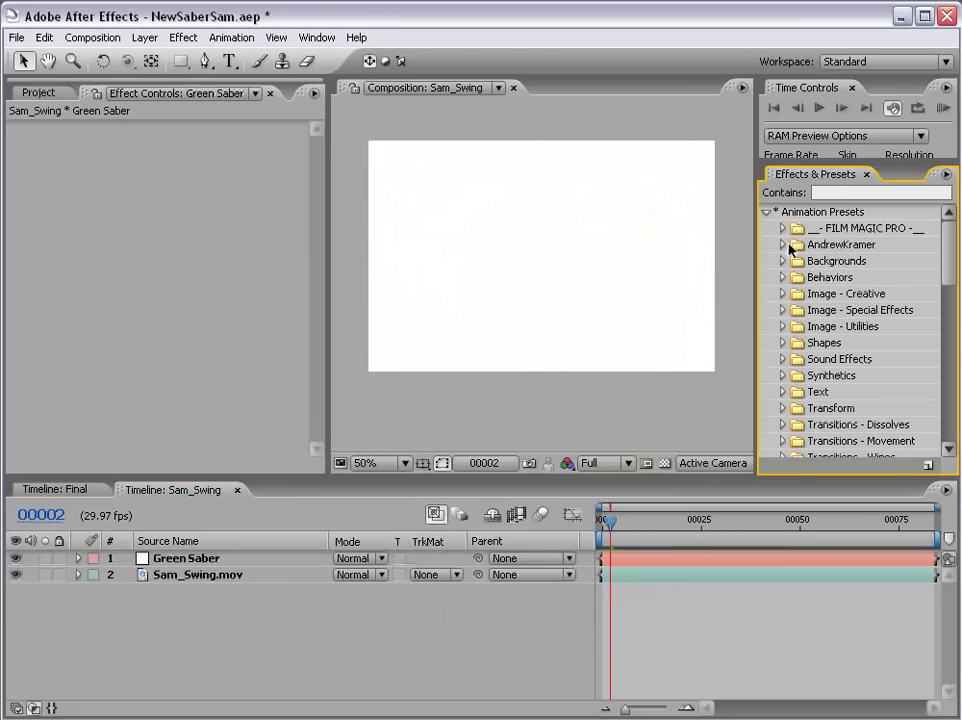
{"action": "left_click", "coordinate": [784, 246]}
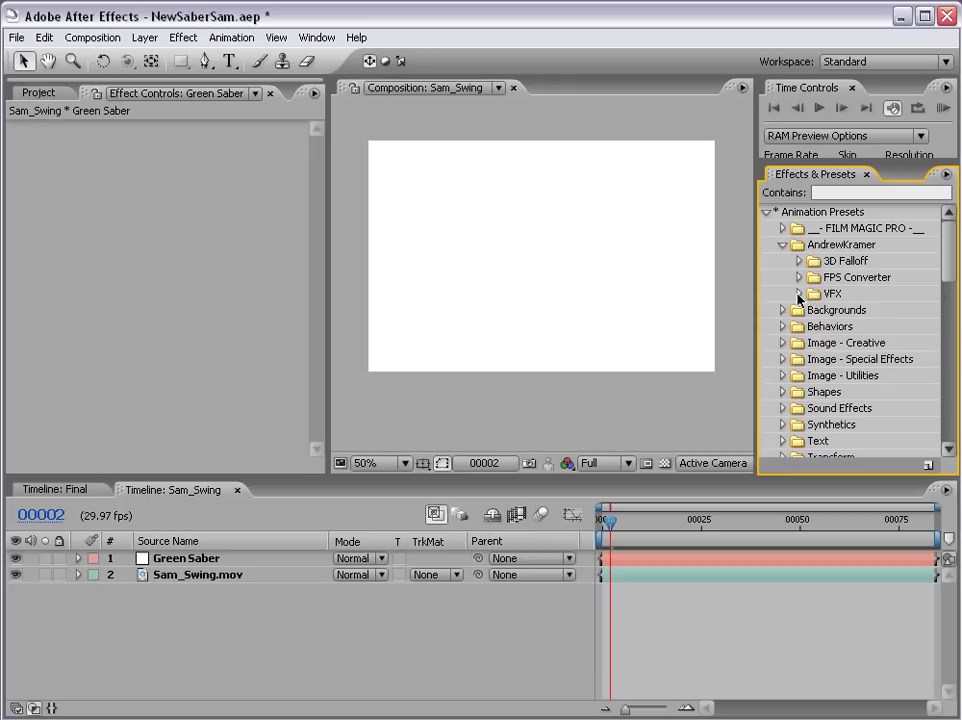
{"action": "left_click", "coordinate": [800, 294]}
{"action": "left_click", "coordinate": [850, 309]}
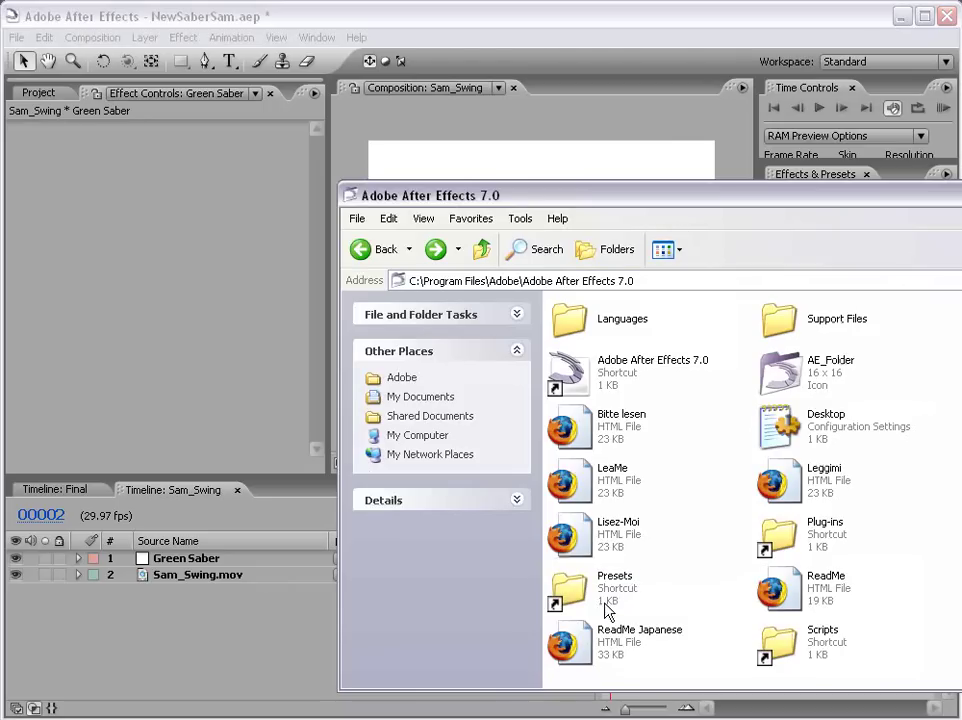
- Browse the After Effects Presets folder and the LightSaber download's 7.0 and AndrewKramer folders
{"action": "left_click", "coordinate": [617, 598]}
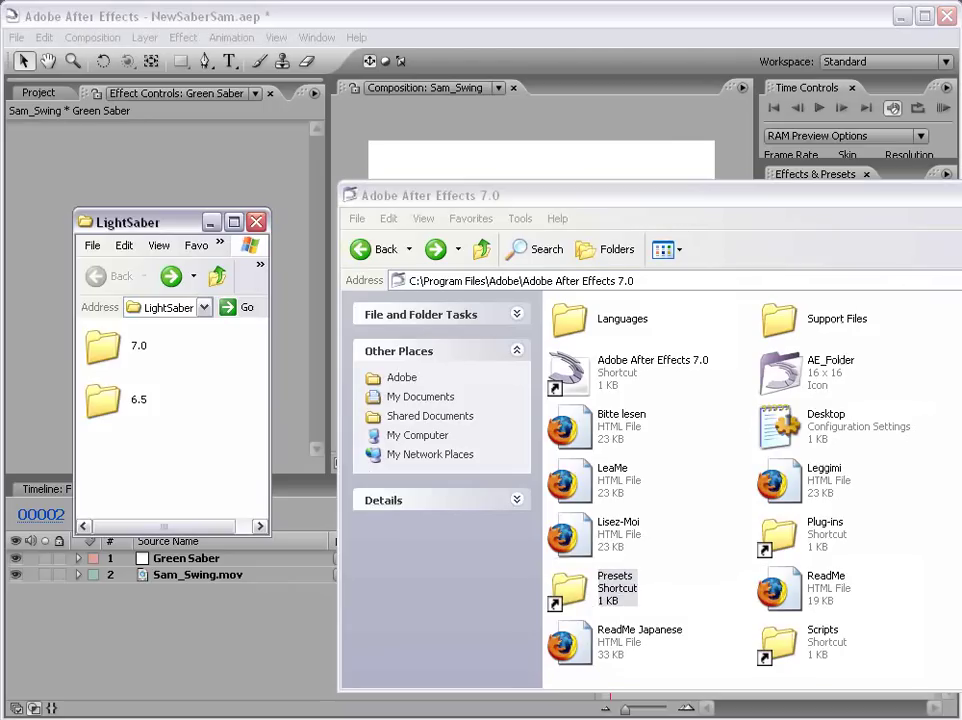
{"action": "left_click", "coordinate": [138, 350]}
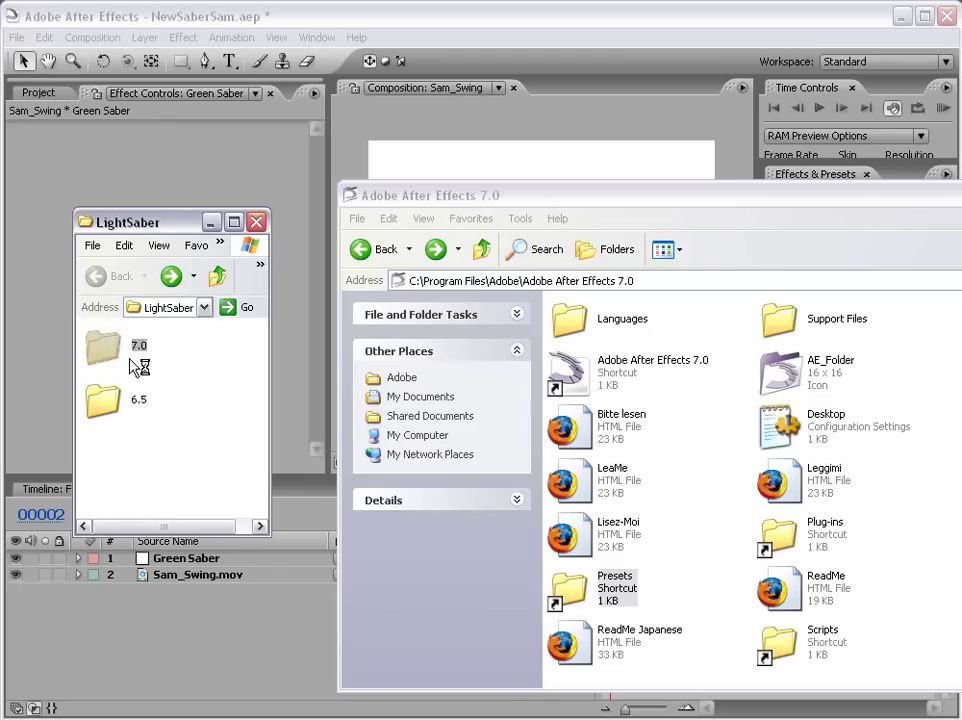
{"action": "double_click", "coordinate": [133, 352]}
{"action": "left_click", "coordinate": [114, 362]}
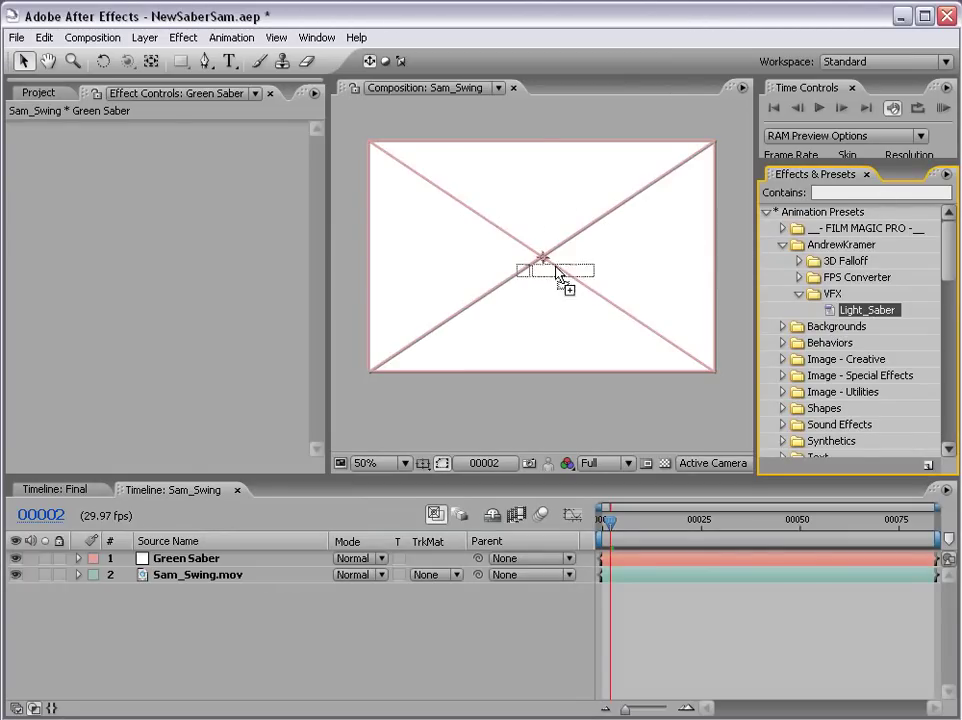
- Apply the Light_Saber preset to the Green Saber solid and enable Start and End Position keyframes
{"action": "left_click_drag", "start_coordinate": [866, 313], "coordinate": [558, 278]}
{"action": "left_click", "coordinate": [541, 414]}
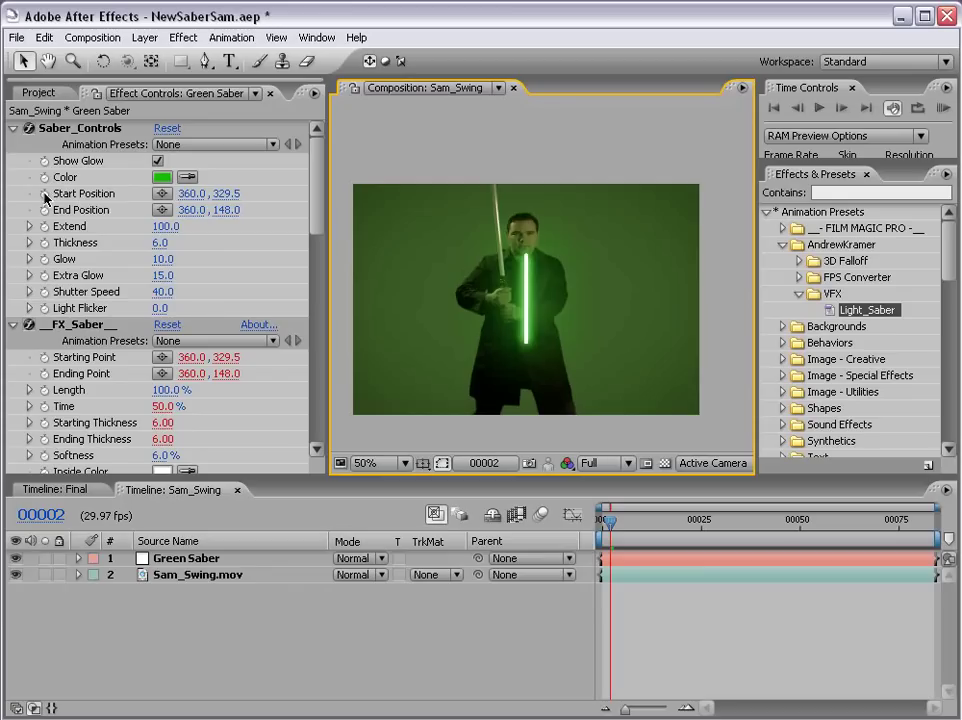
{"action": "left_click", "coordinate": [45, 196]}
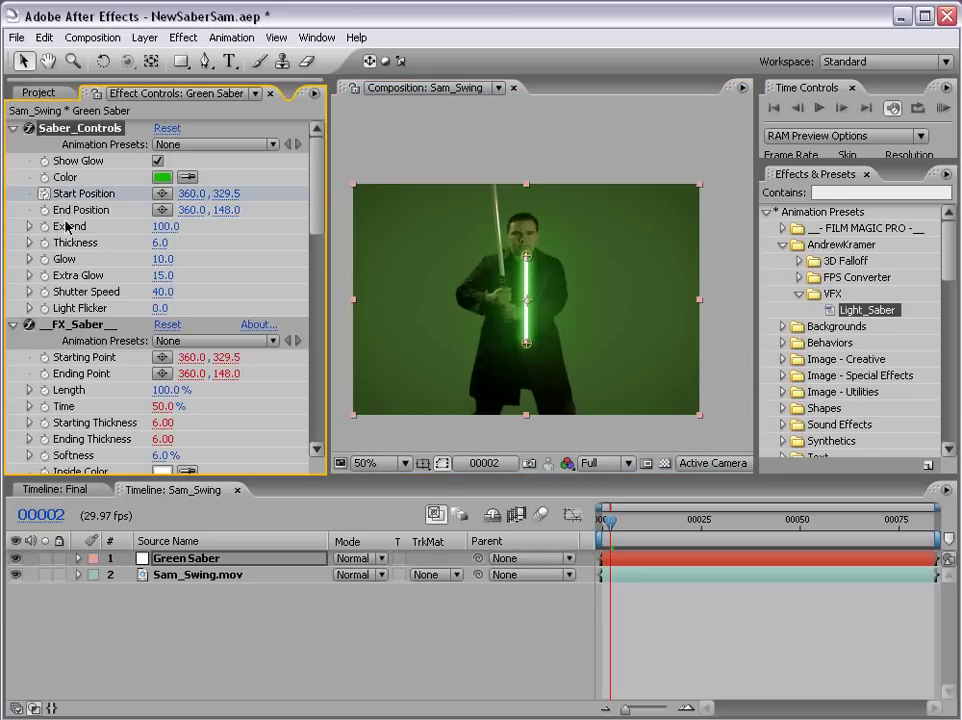
{"action": "left_click", "coordinate": [45, 210]}
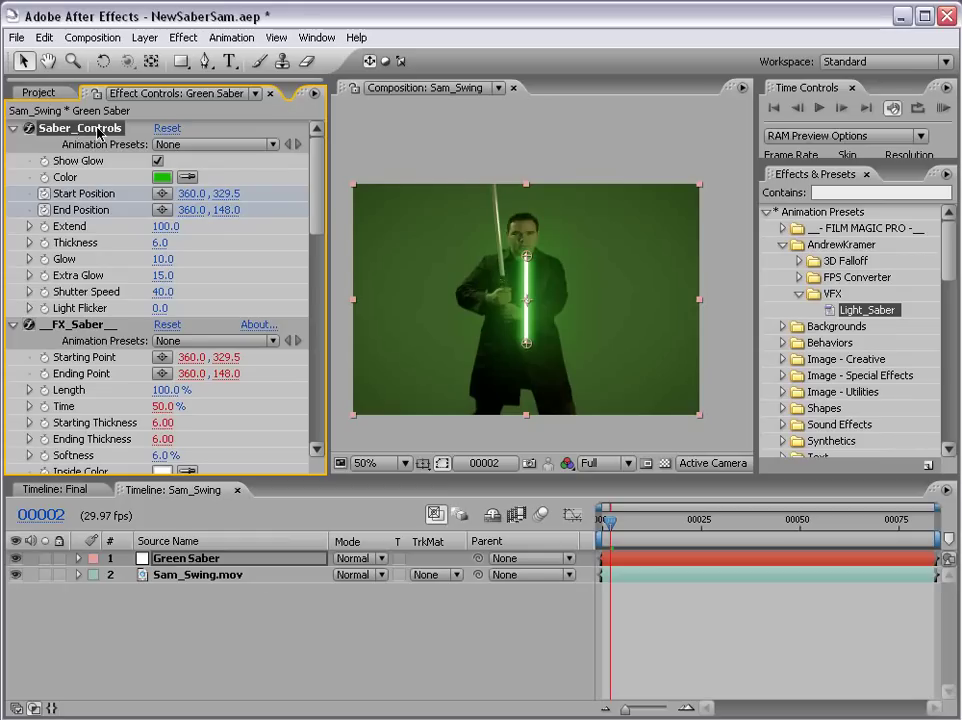
- Drag the saber's tip and base onto the prop blade: start 311.0,187.5, end 286.0,-65.0
{"action": "left_click_drag", "start_coordinate": [529, 258], "coordinate": [497, 161]}
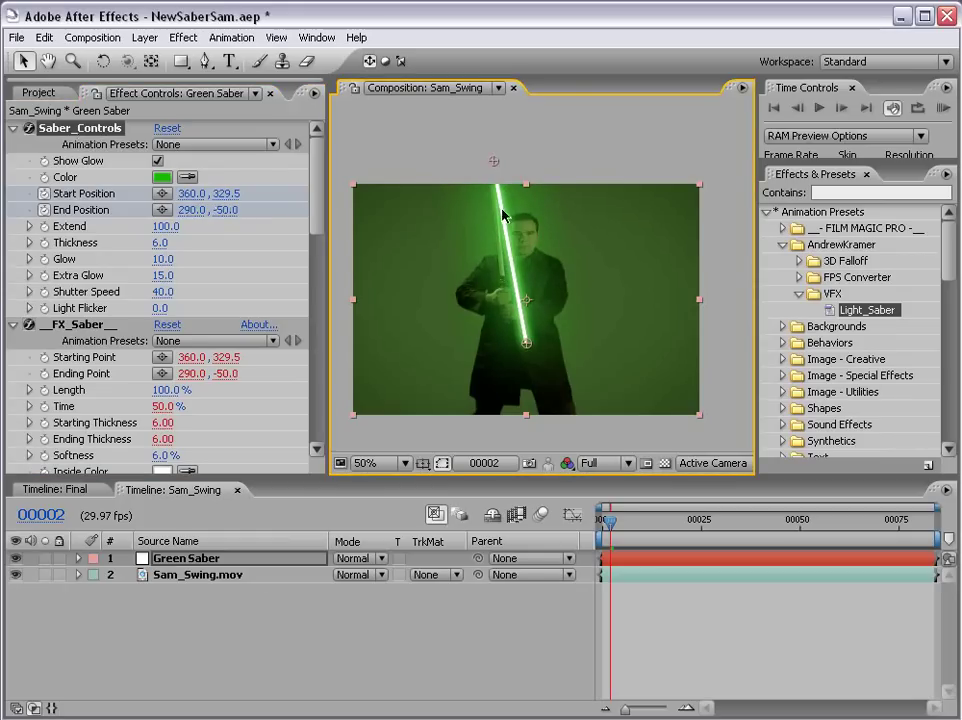
{"action": "scroll", "coordinate": [490, 275], "scroll_direction": "up", "scroll_amount": 2}
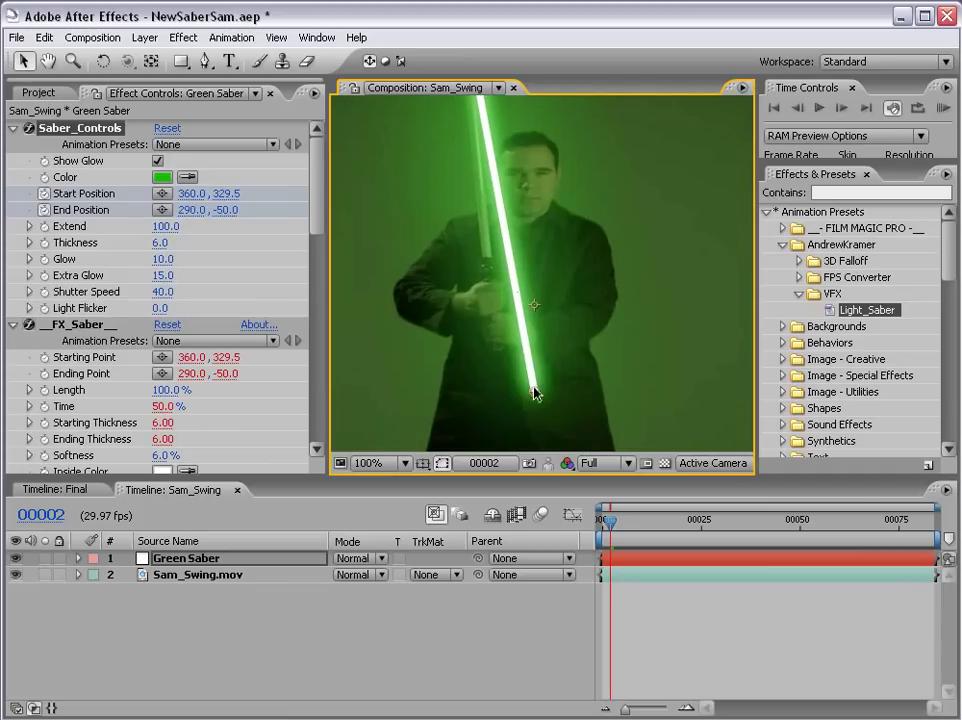
{"action": "left_click_drag", "start_coordinate": [535, 390], "coordinate": [487, 252]}
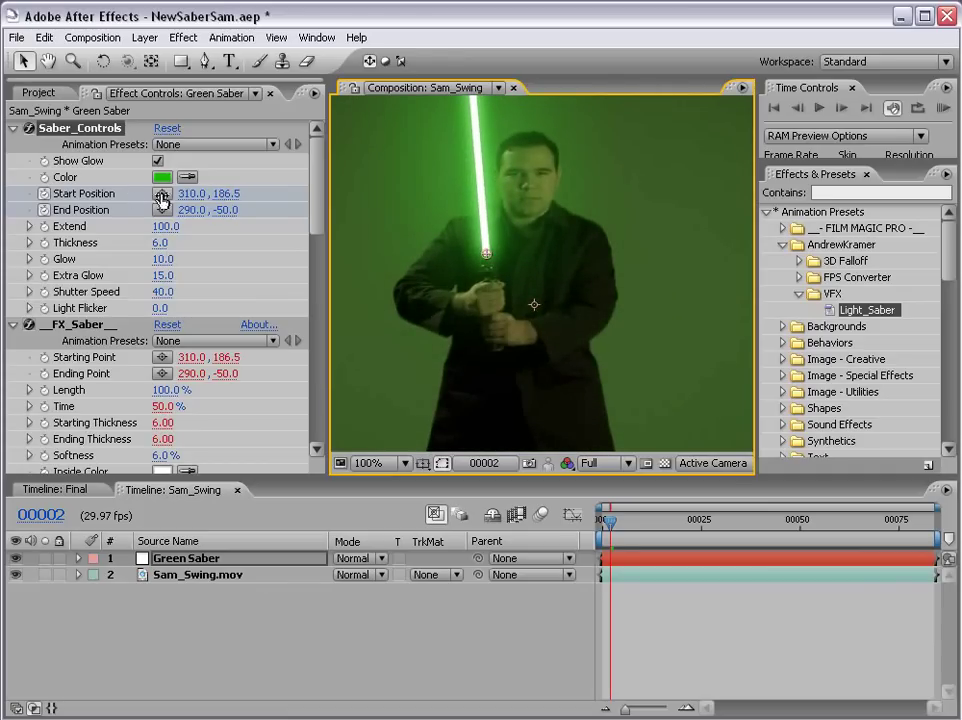
{"action": "mouse_move", "coordinate": [481, 257]}
{"action": "left_mouse_down"}
{"action": "mouse_move", "coordinate": [512, 253]}
{"action": "mouse_move", "coordinate": [487, 256]}
{"action": "left_mouse_up"}
{"action": "scroll", "coordinate": [500, 275], "scroll_direction": "up", "scroll_amount": 5}
{"action": "left_click_drag", "start_coordinate": [478, 190], "coordinate": [472, 177]}
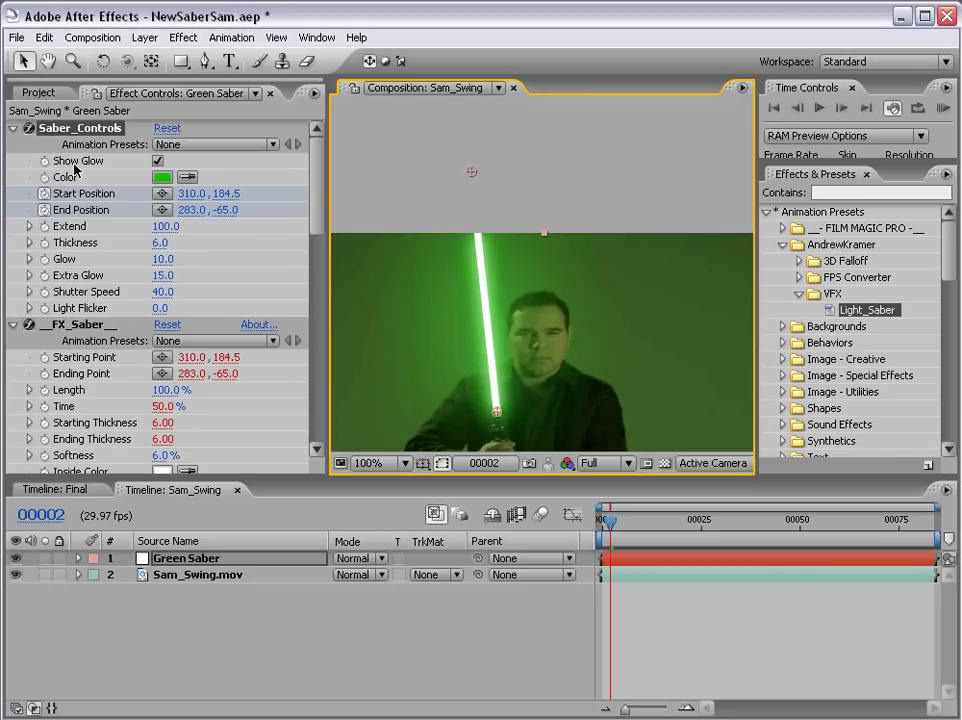
- Switch off the saber's Show Glow and recenter the frame in the viewer
{"action": "left_click", "coordinate": [157, 161]}
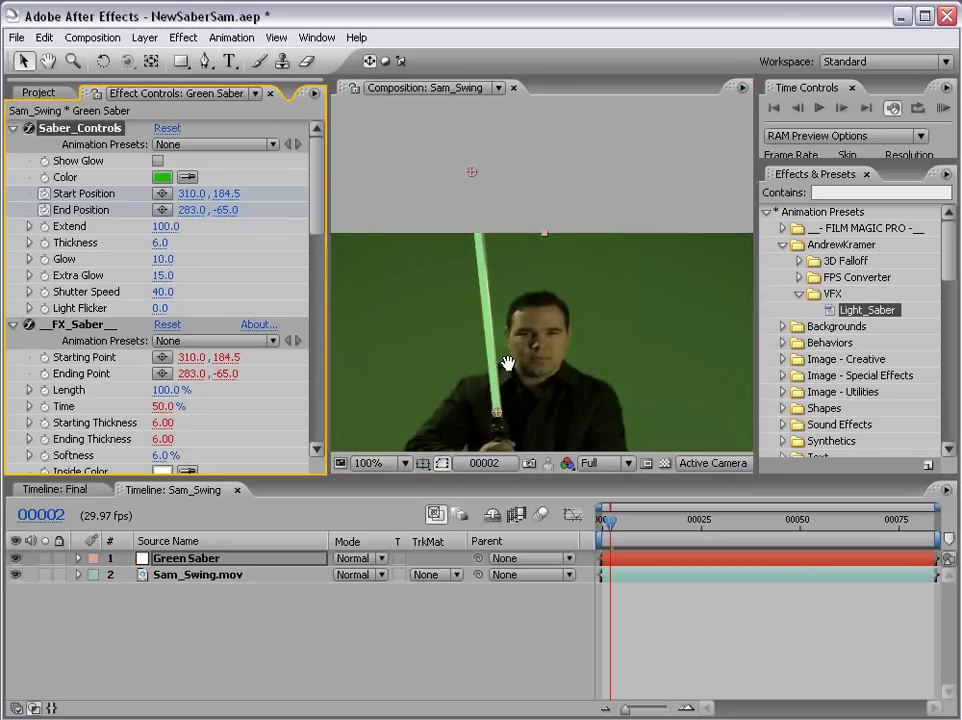
{"action": "left_click_drag", "start_coordinate": [507, 362], "coordinate": [470, 170]}
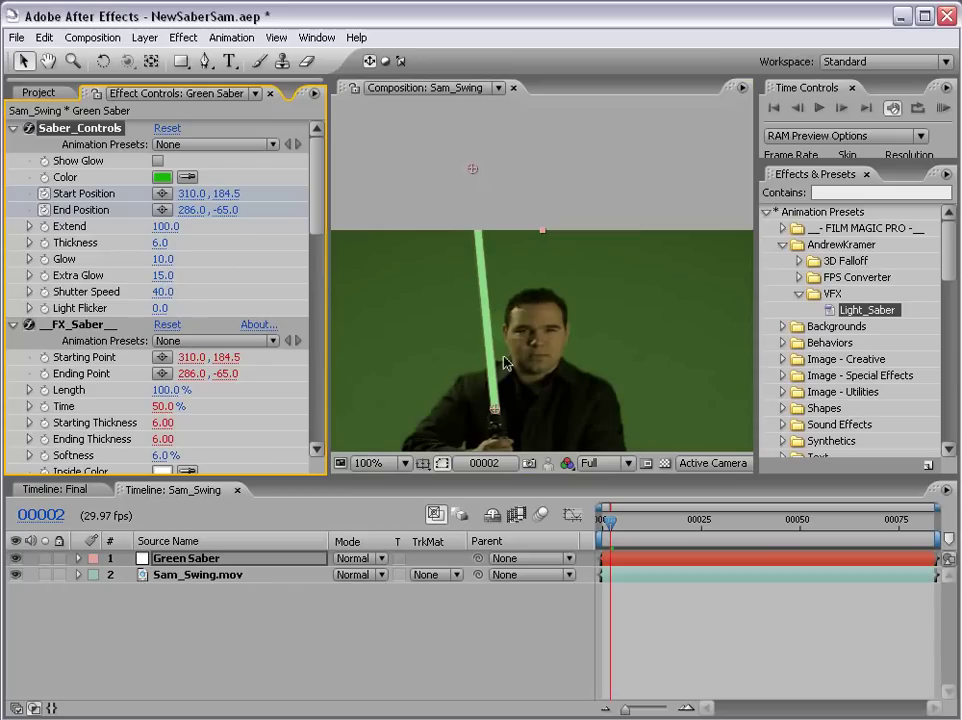
{"action": "key", "text": "h"}
{"action": "mouse_move", "coordinate": [505, 415]}
{"action": "left_mouse_down"}
{"action": "mouse_move", "coordinate": [511, 322]}
{"action": "mouse_move", "coordinate": [492, 320]}
{"action": "left_mouse_up"}
{"action": "key", "text": "v"}
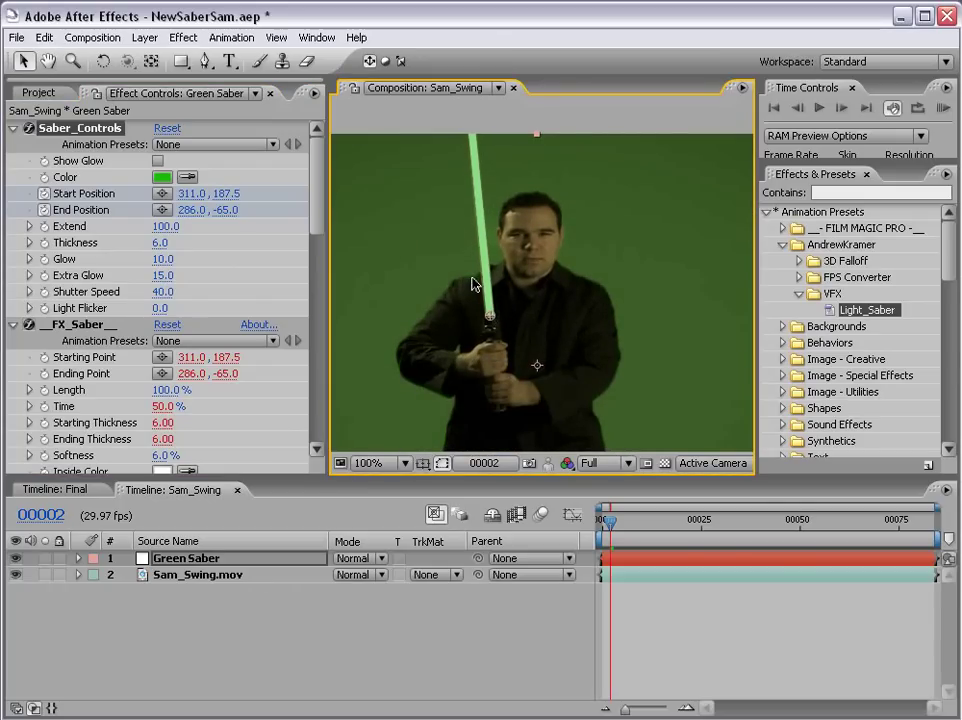
- At frame 00003, nudge the saber base onto the hilt and reveal the keyframed properties with U
{"action": "key", "text": "Page_Down"}
{"action": "left_click_drag", "start_coordinate": [491, 320], "coordinate": [496, 319]}
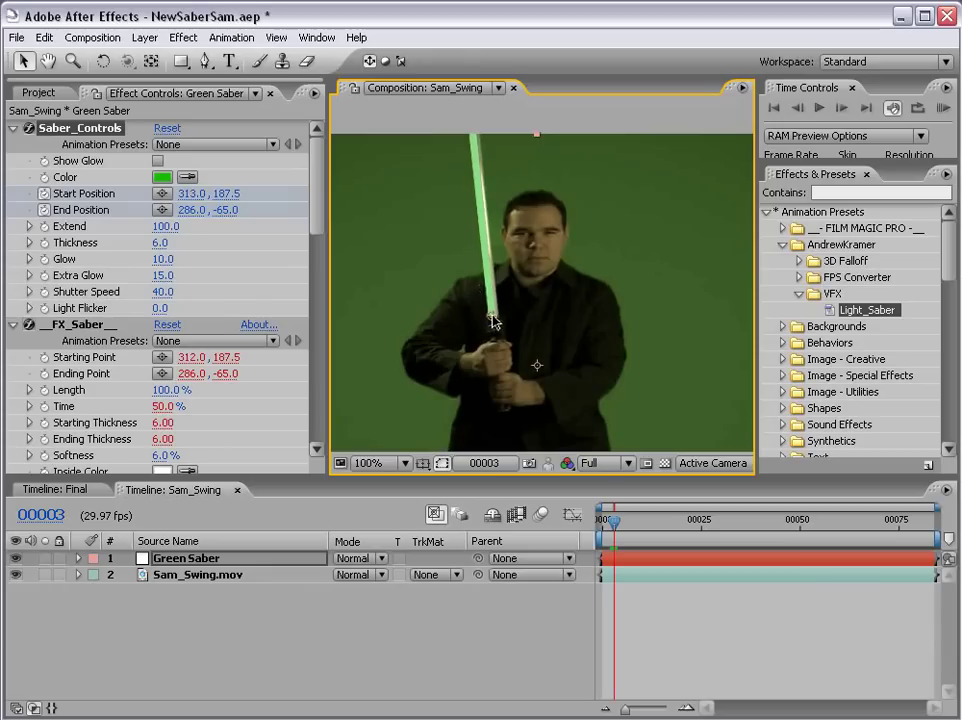
{"action": "left_click_drag", "start_coordinate": [483, 159], "coordinate": [494, 239]}
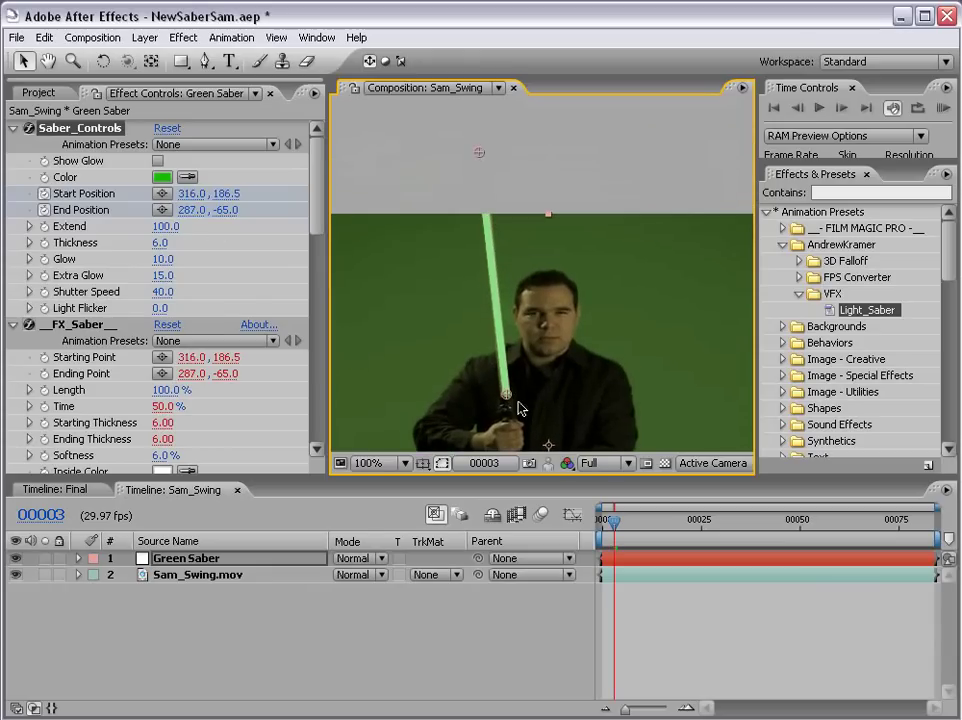
{"action": "left_click", "coordinate": [627, 560]}
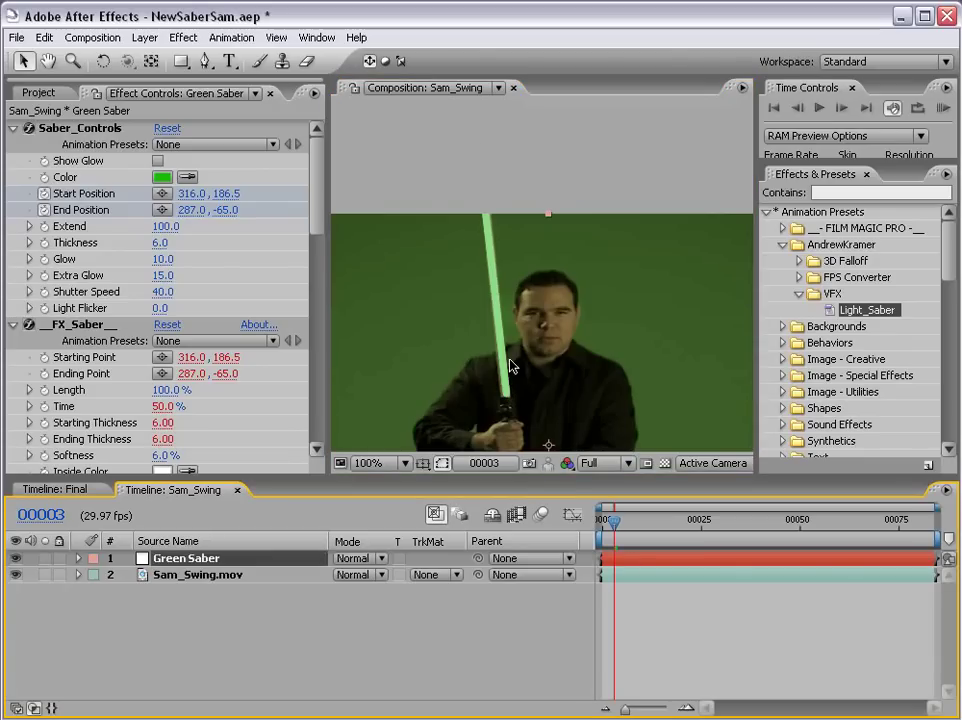
{"action": "key", "text": "u"}
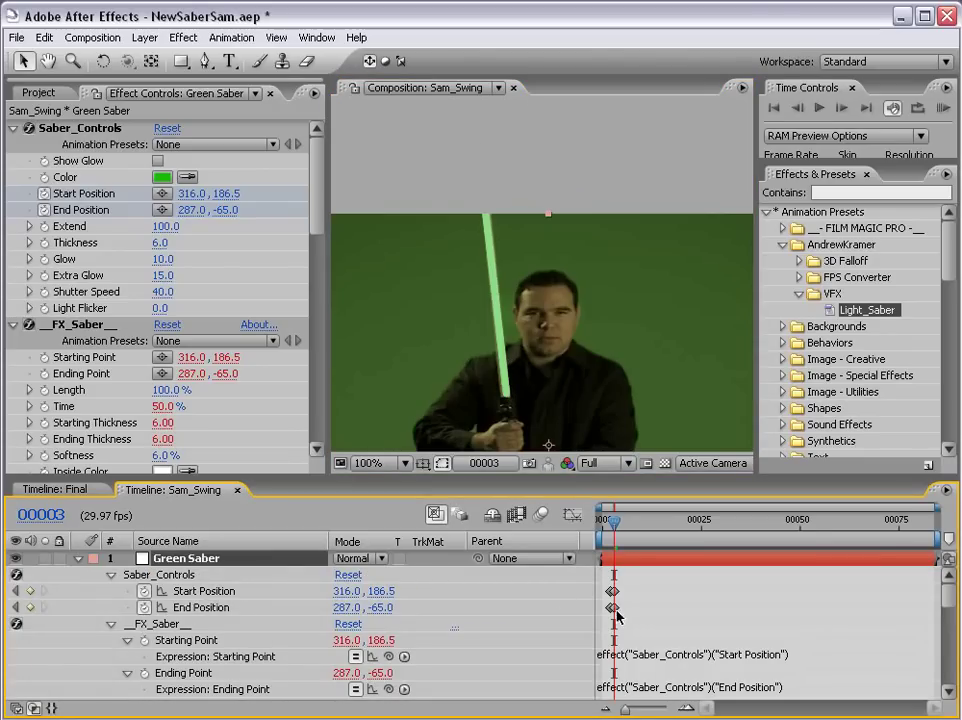
{"action": "key", "text": "equal"}
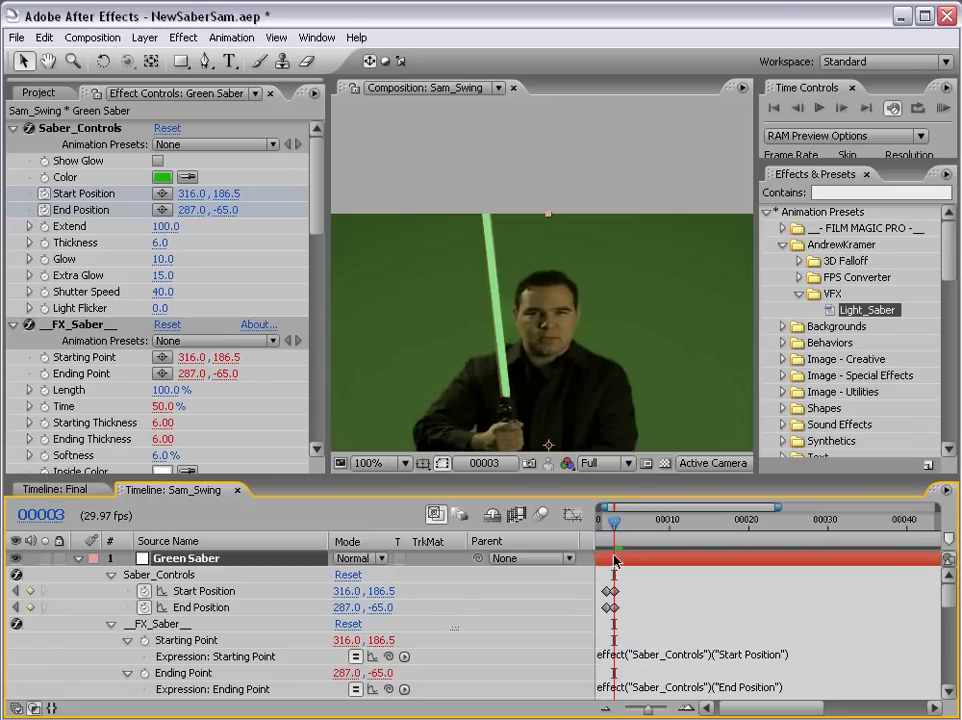
- Keyframe the blade's base and tip each frame through 00008, ending at 330.0,186.5 to 302.0,-68.0
{"action": "key", "text": "Page_Down"}
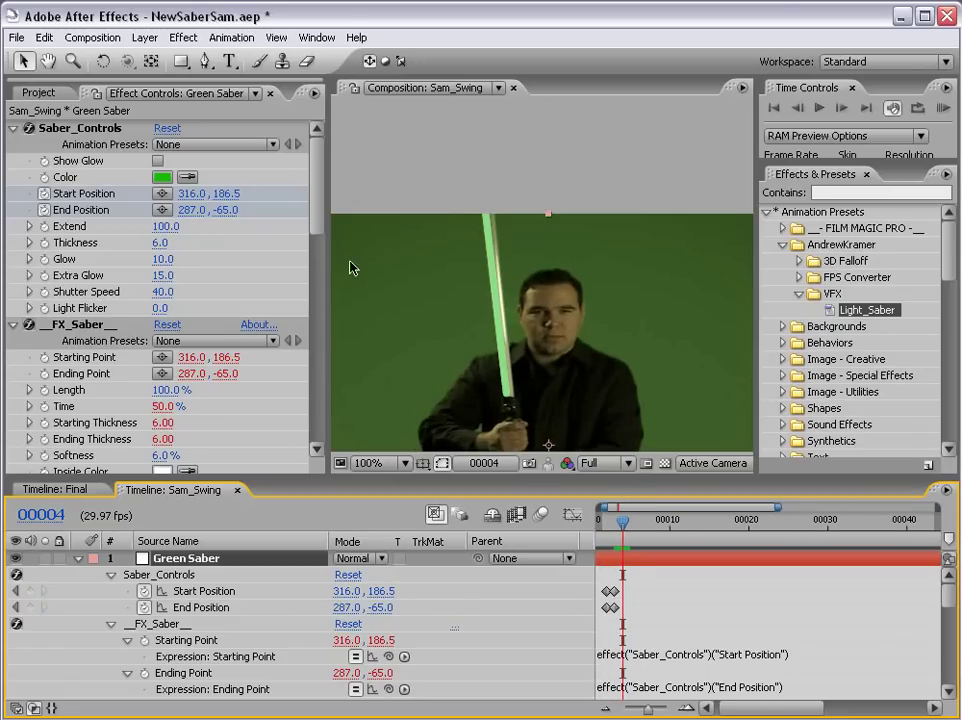
{"action": "left_click", "coordinate": [64, 130]}
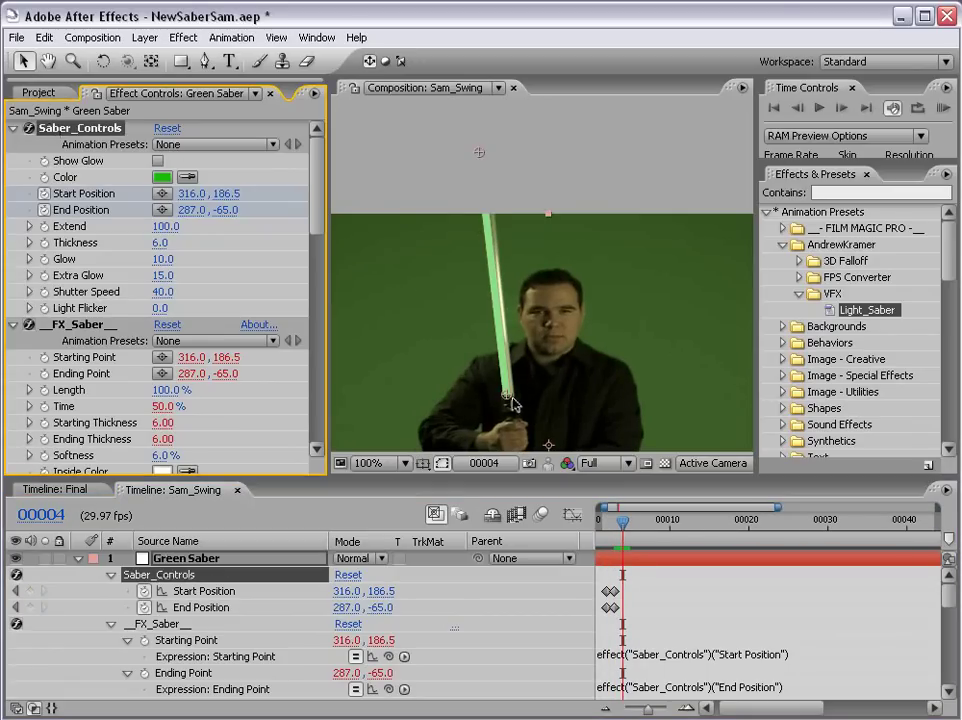
{"action": "left_click_drag", "start_coordinate": [508, 401], "coordinate": [511, 401]}
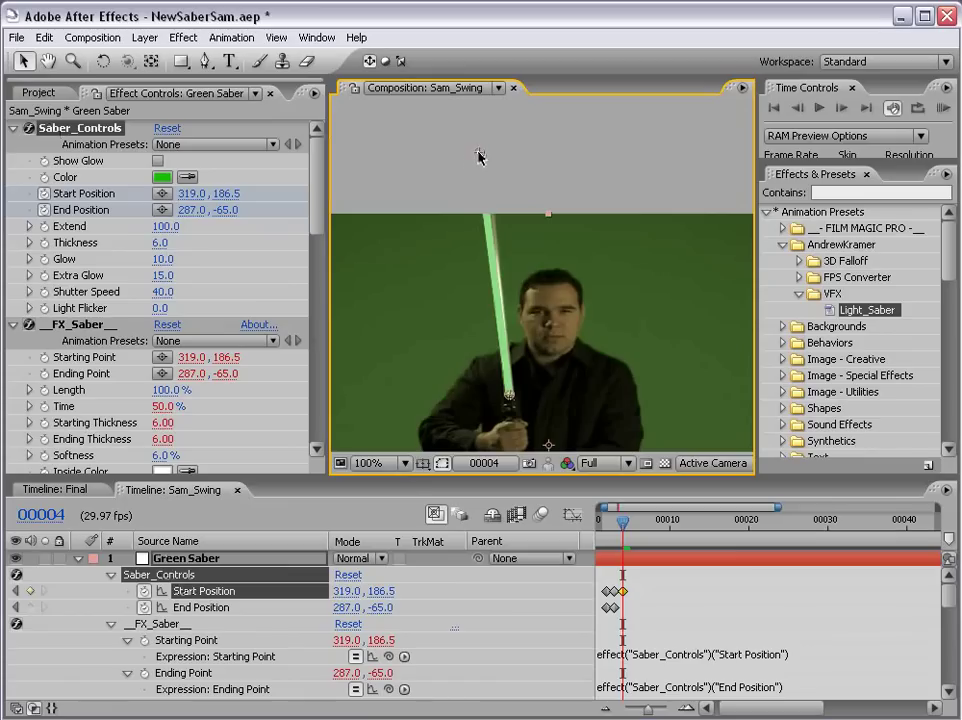
{"action": "left_click_drag", "start_coordinate": [478, 155], "coordinate": [485, 155]}
{"action": "key", "text": "Page_Down"}
{"action": "left_click_drag", "start_coordinate": [507, 398], "coordinate": [516, 400]}
{"action": "key", "text": "Page_Down"}
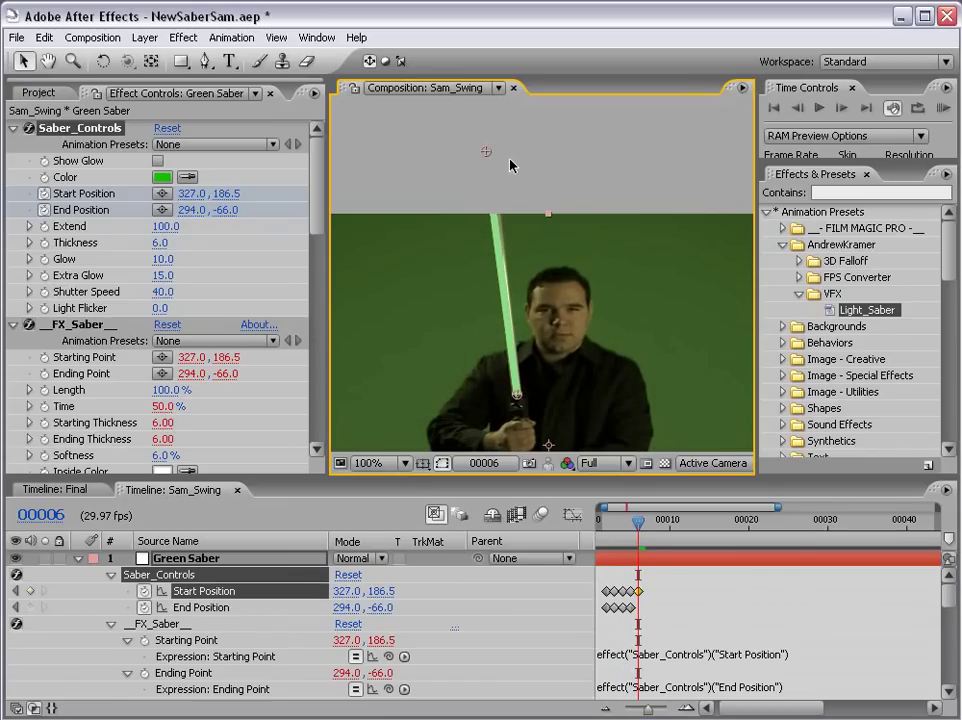
{"action": "left_click_drag", "start_coordinate": [487, 154], "coordinate": [490, 154]}
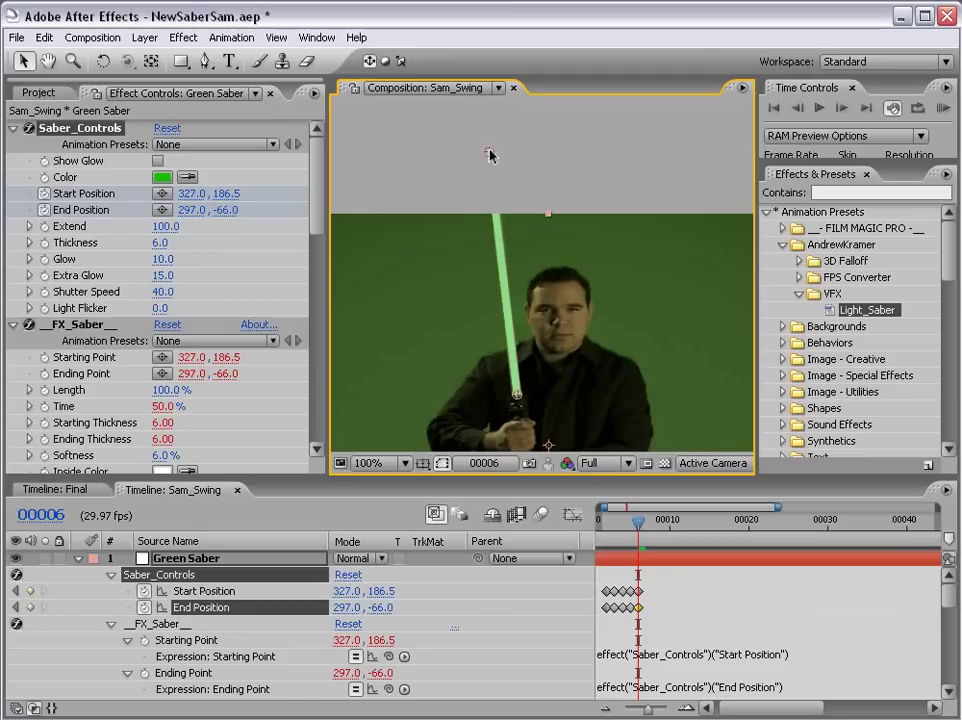
{"action": "key", "text": "Page_Down"}
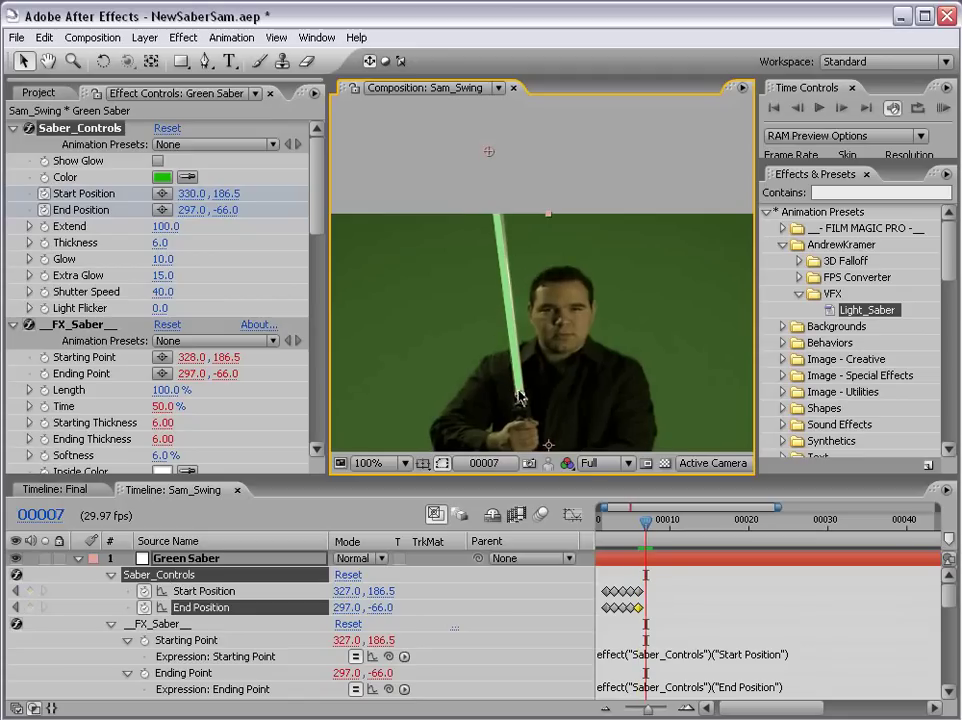
{"action": "left_click_drag", "start_coordinate": [516, 398], "coordinate": [519, 398]}
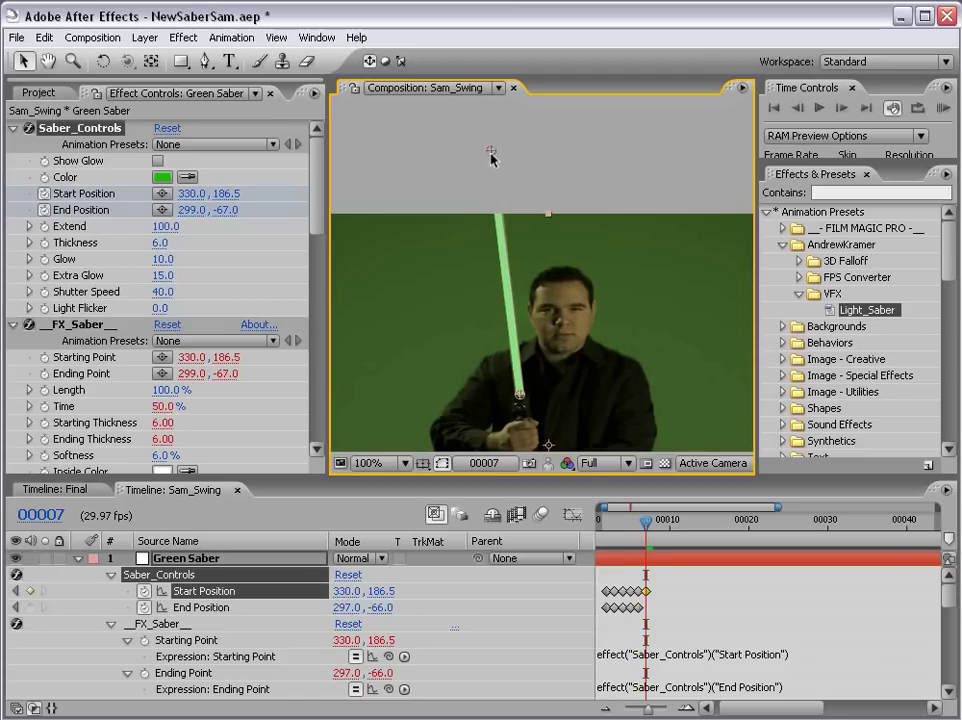
{"action": "key", "text": "Page_Down"}
{"action": "left_click_drag", "start_coordinate": [490, 154], "coordinate": [494, 150]}
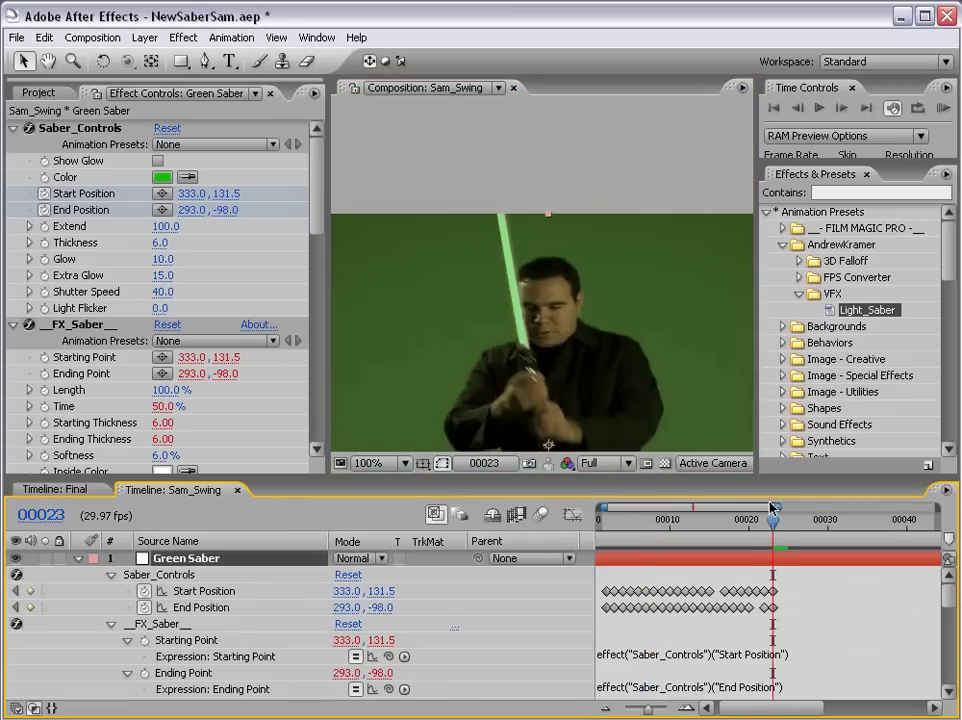
- Keyframe the next two frames, moving the blade's base left with the hilt and tilting the tip left
{"action": "key", "text": "Page_Down"}
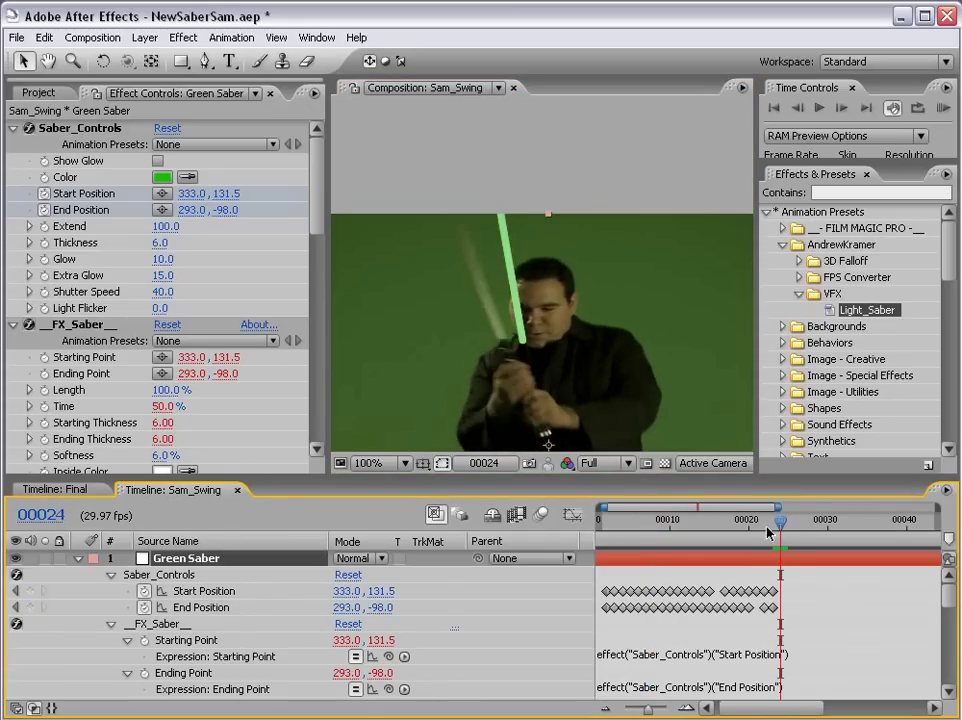
{"action": "left_click", "coordinate": [131, 129]}
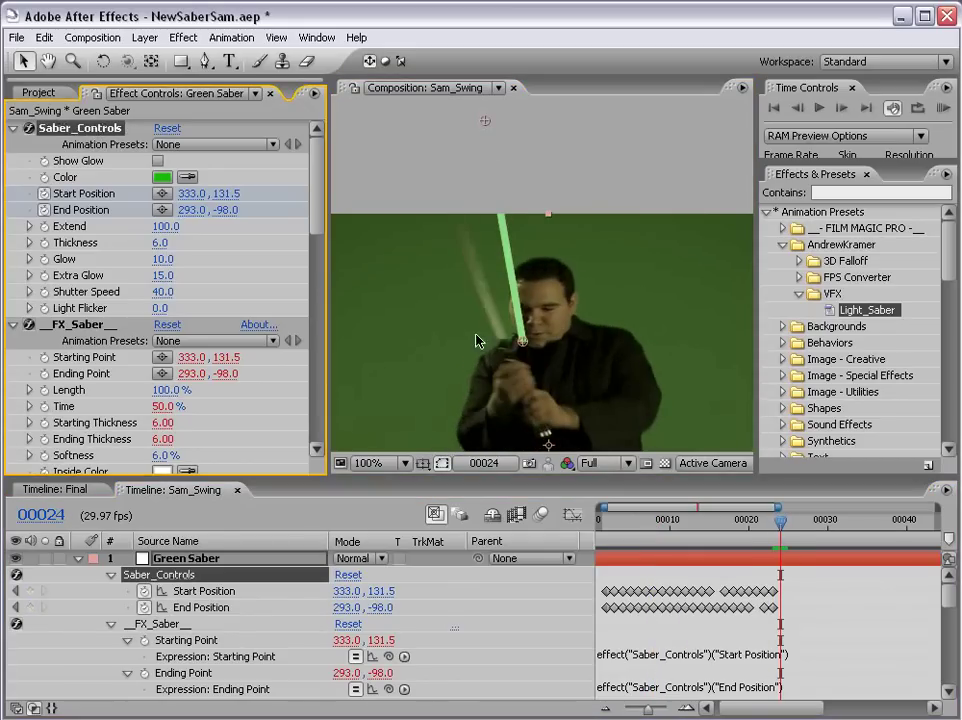
{"action": "left_click_drag", "start_coordinate": [519, 347], "coordinate": [498, 344]}
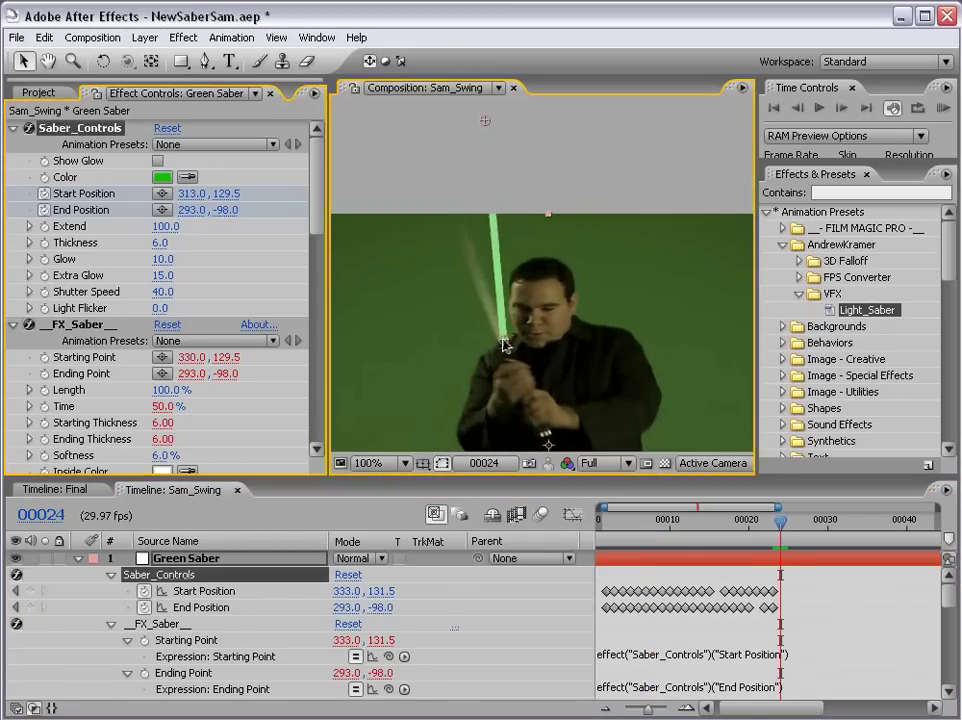
{"action": "left_click_drag", "start_coordinate": [484, 124], "coordinate": [421, 127]}
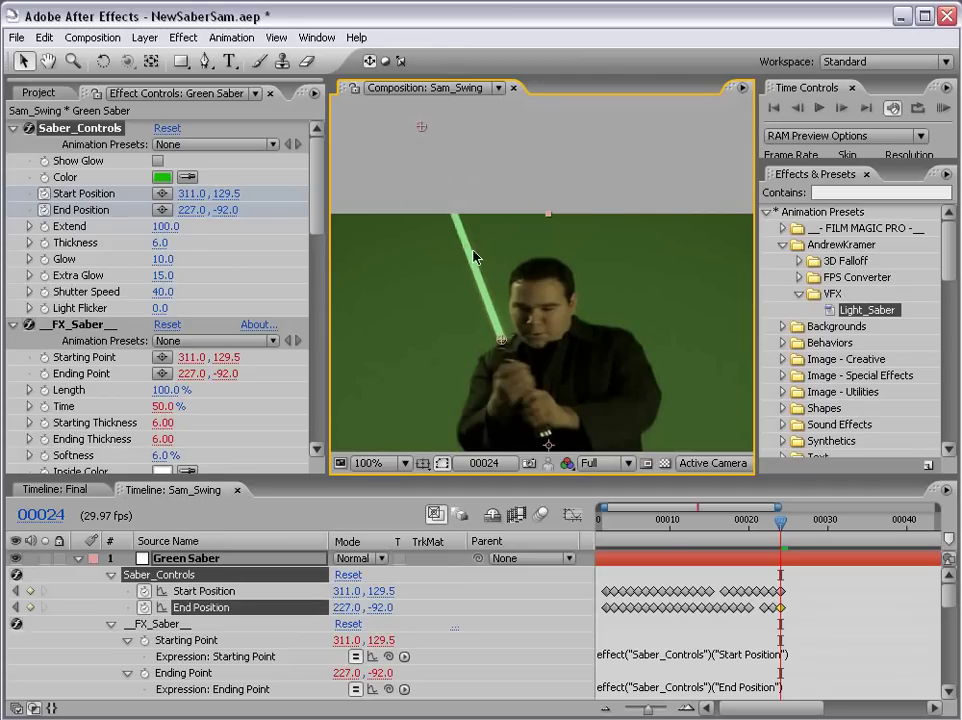
{"action": "left_click_drag", "start_coordinate": [563, 407], "coordinate": [552, 340]}
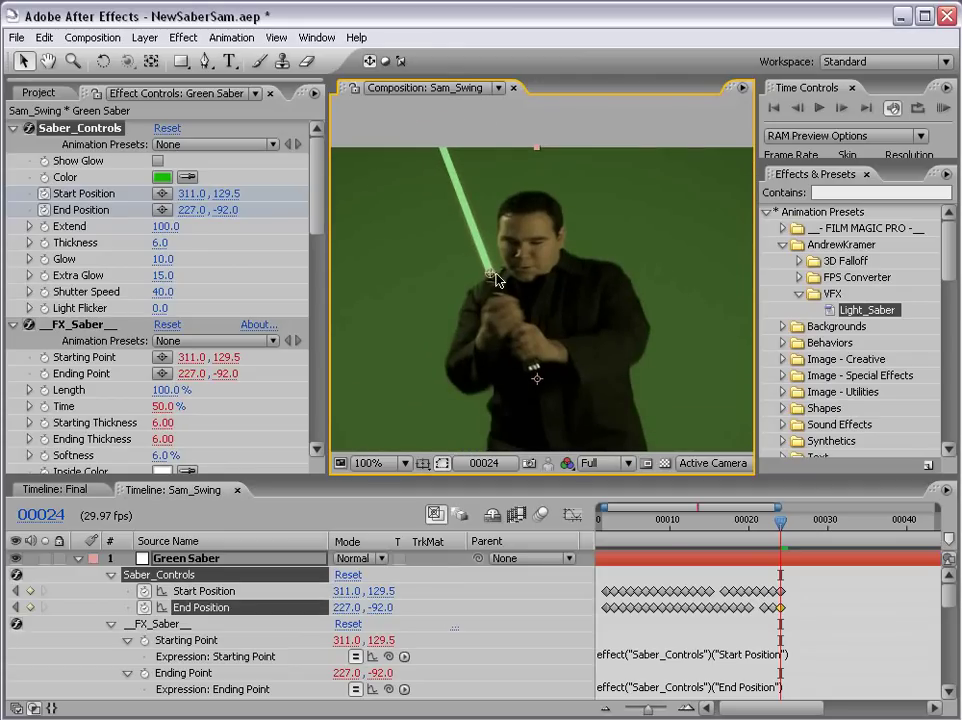
{"action": "left_click_drag", "start_coordinate": [482, 228], "coordinate": [512, 287]}
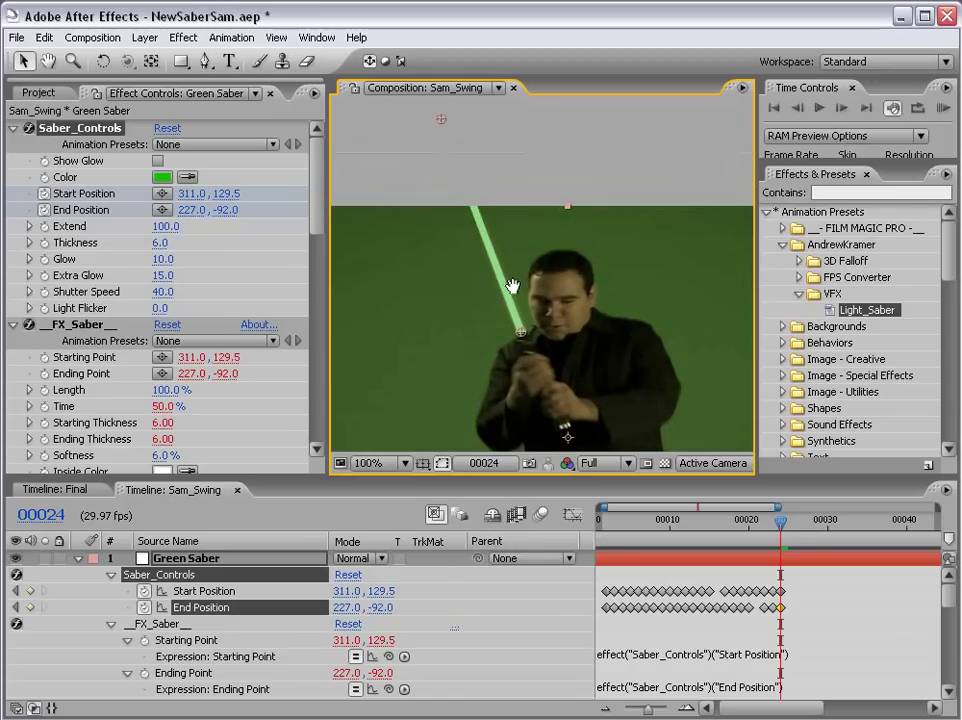
{"action": "key", "text": "Page_Down"}
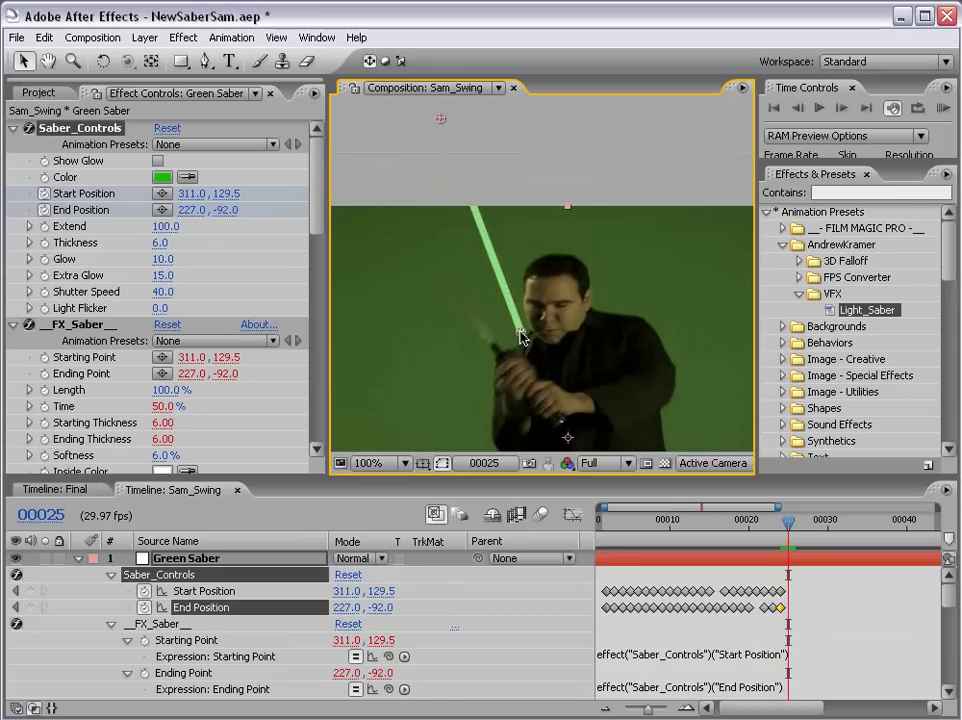
{"action": "left_click_drag", "start_coordinate": [520, 338], "coordinate": [490, 344]}
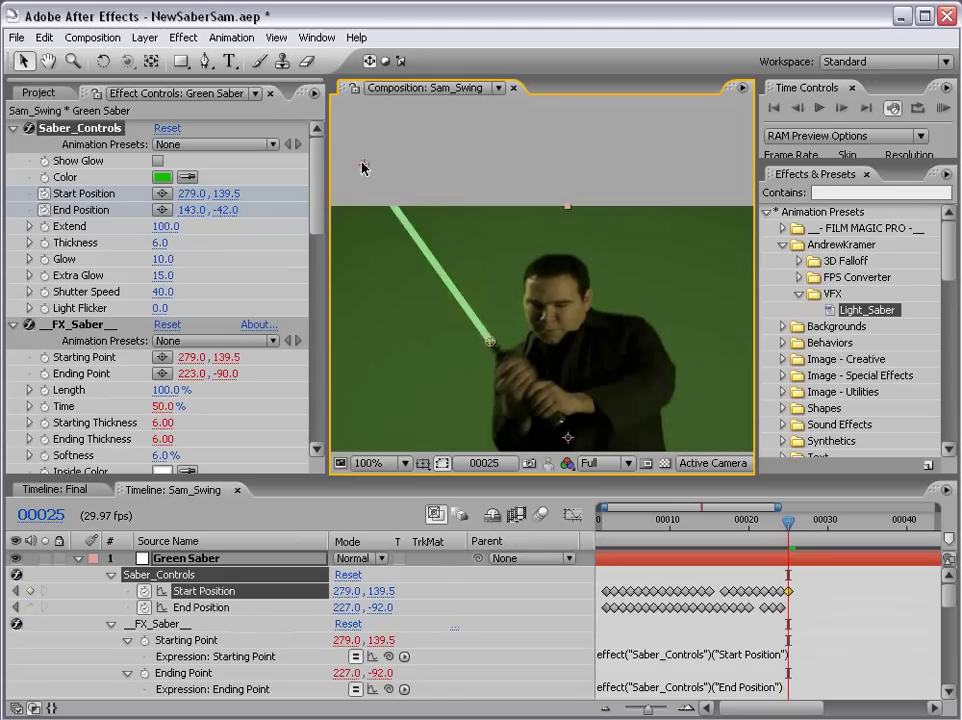
{"action": "left_click_drag", "start_coordinate": [362, 167], "coordinate": [357, 171]}
- Keyframe the remaining swing frames, dropping the base with the hilt and the tip far down-left below the frame
{"action": "key", "text": "Page_Down"}
{"action": "left_click_drag", "start_coordinate": [490, 343], "coordinate": [466, 380]}
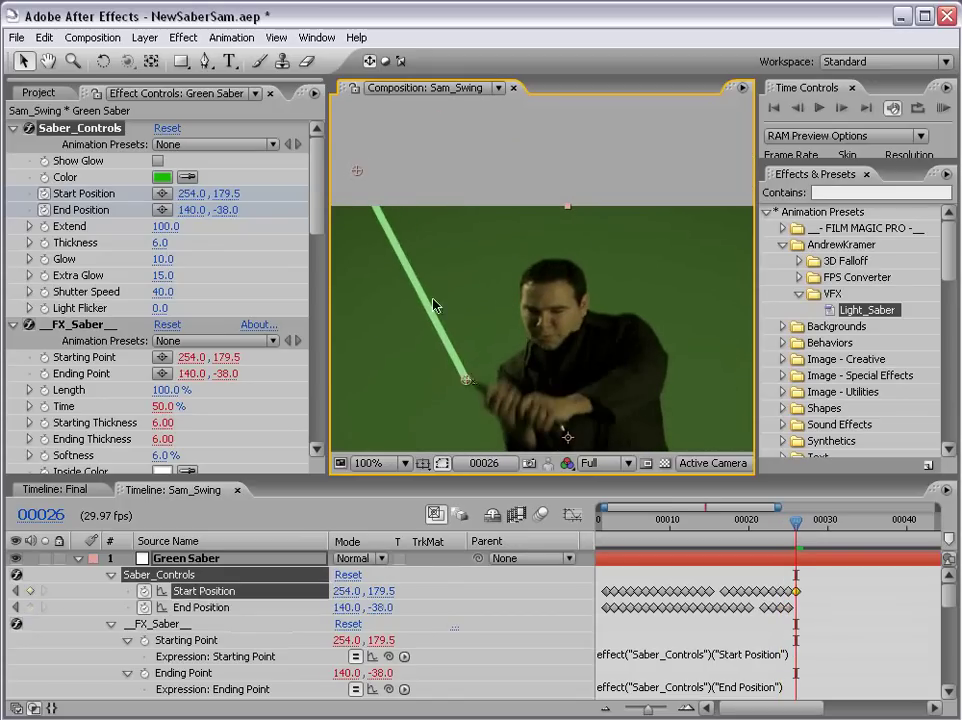
{"action": "key", "text": "comma"}
{"action": "left_click_drag", "start_coordinate": [450, 222], "coordinate": [411, 266]}
{"action": "key", "text": "Page_Down"}
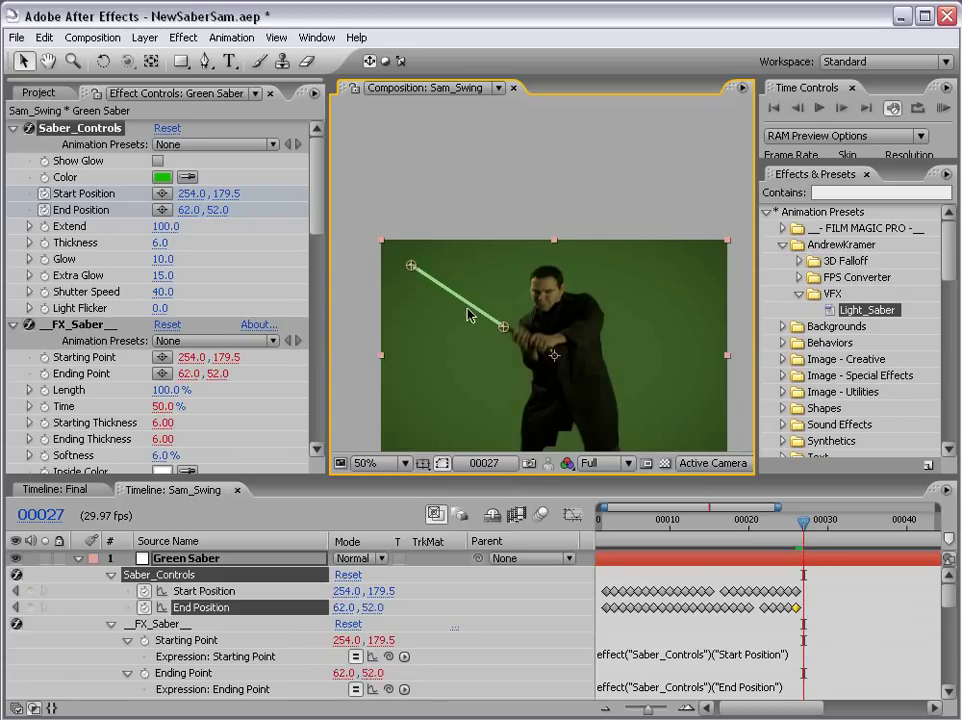
{"action": "key", "text": "period"}
{"action": "key", "text": "Page_Down"}
{"action": "key", "text": "Page_Down"}
{"action": "key", "text": "Page_Down"}
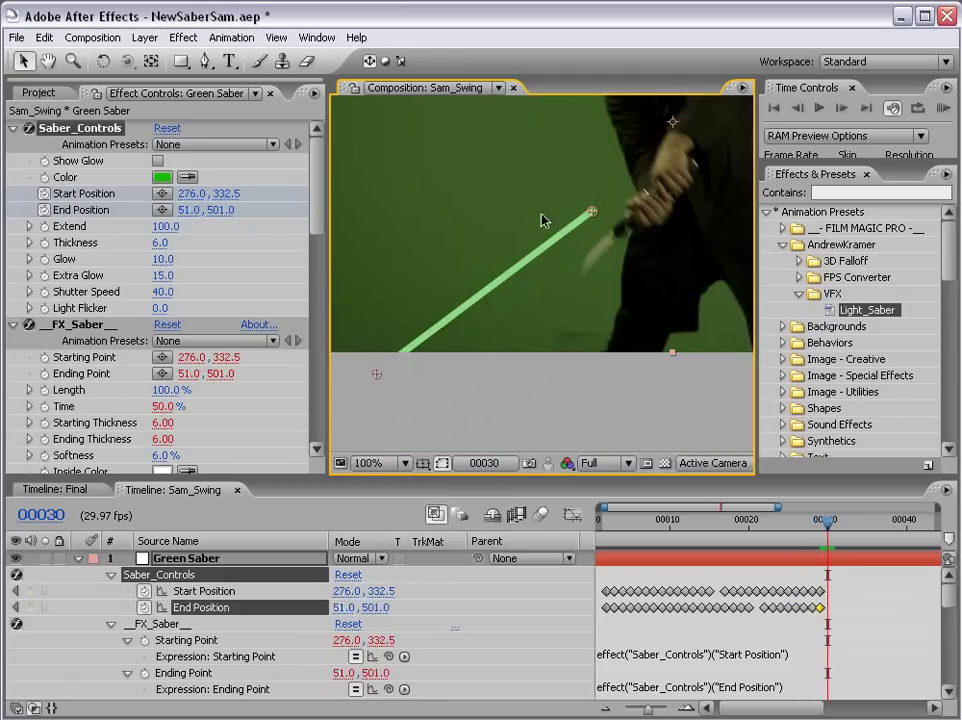
{"action": "left_click_drag", "start_coordinate": [593, 213], "coordinate": [611, 237]}
{"action": "mouse_move", "coordinate": [376, 374]}
{"action": "left_mouse_down"}
{"action": "mouse_move", "coordinate": [397, 430]}
{"action": "mouse_move", "coordinate": [424, 431]}
{"action": "mouse_move", "coordinate": [475, 327]}
{"action": "mouse_move", "coordinate": [524, 310]}
{"action": "left_mouse_up"}
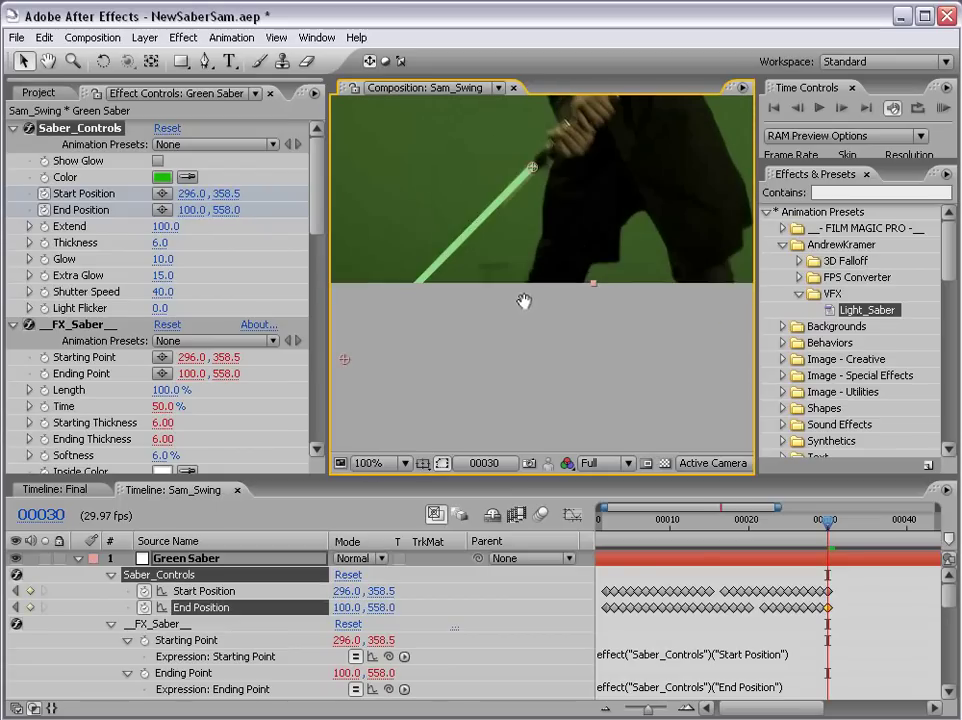
{"action": "key", "text": "Page_Down"}
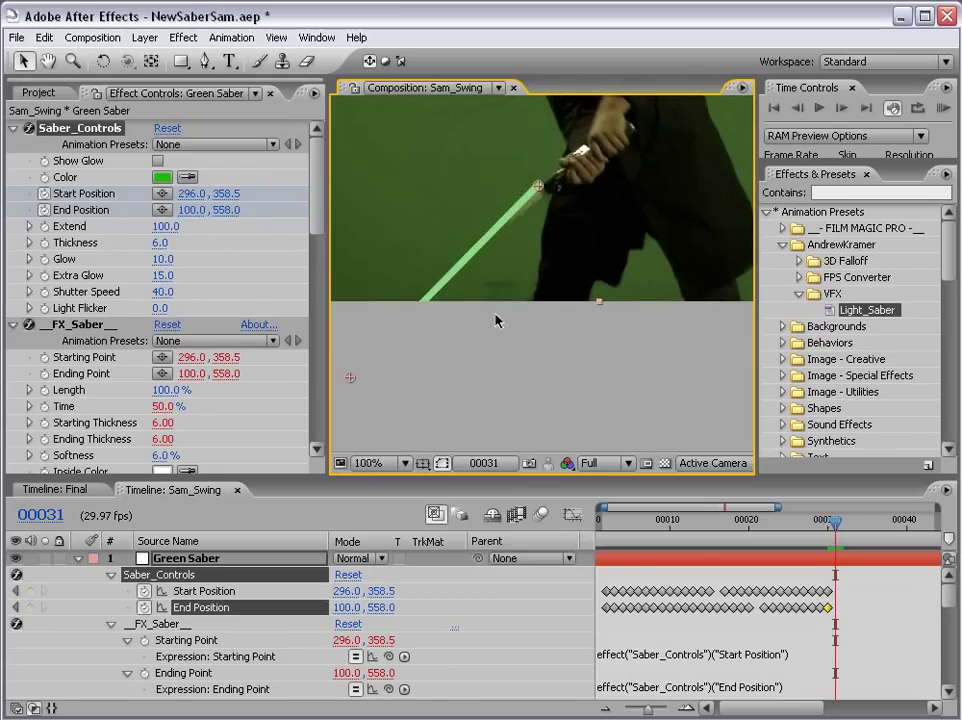
{"action": "left_click_drag", "start_coordinate": [538, 187], "coordinate": [540, 194]}
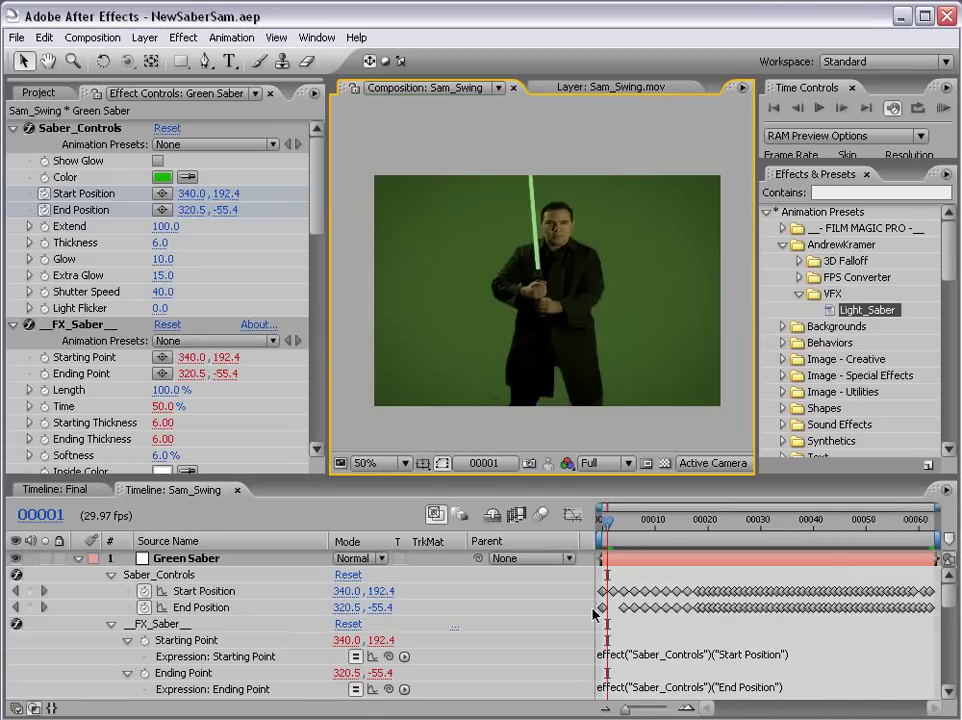
- Enable Show Glow, deselect the layer, and RAM-preview the glowing green saber's swing
{"action": "left_click", "coordinate": [157, 161]}
{"action": "left_click", "coordinate": [533, 437]}
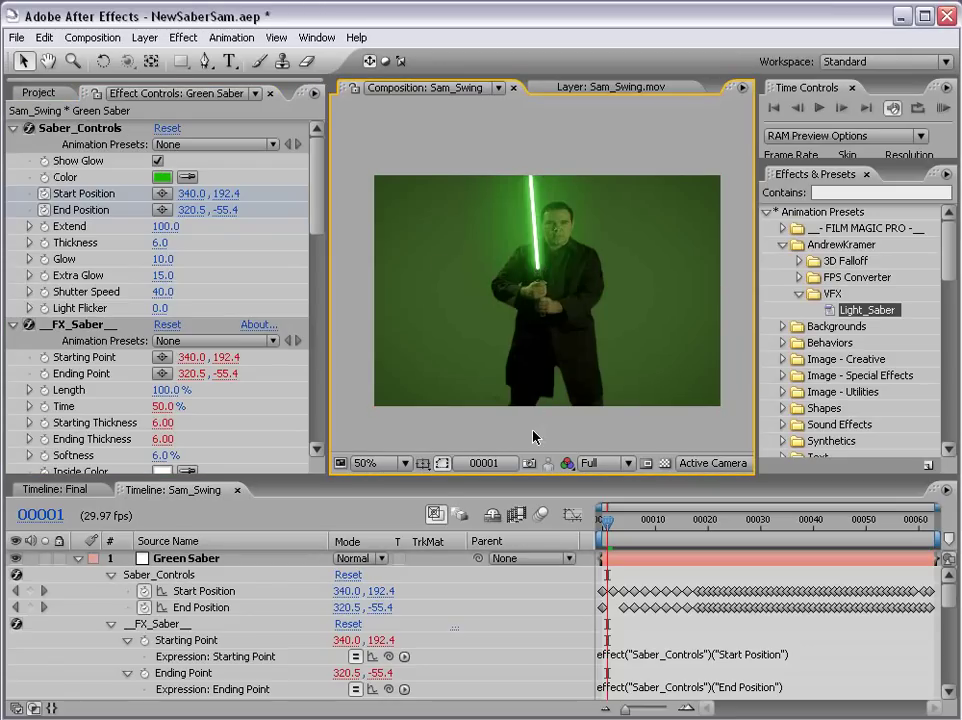
{"action": "key", "text": "KP_0"}
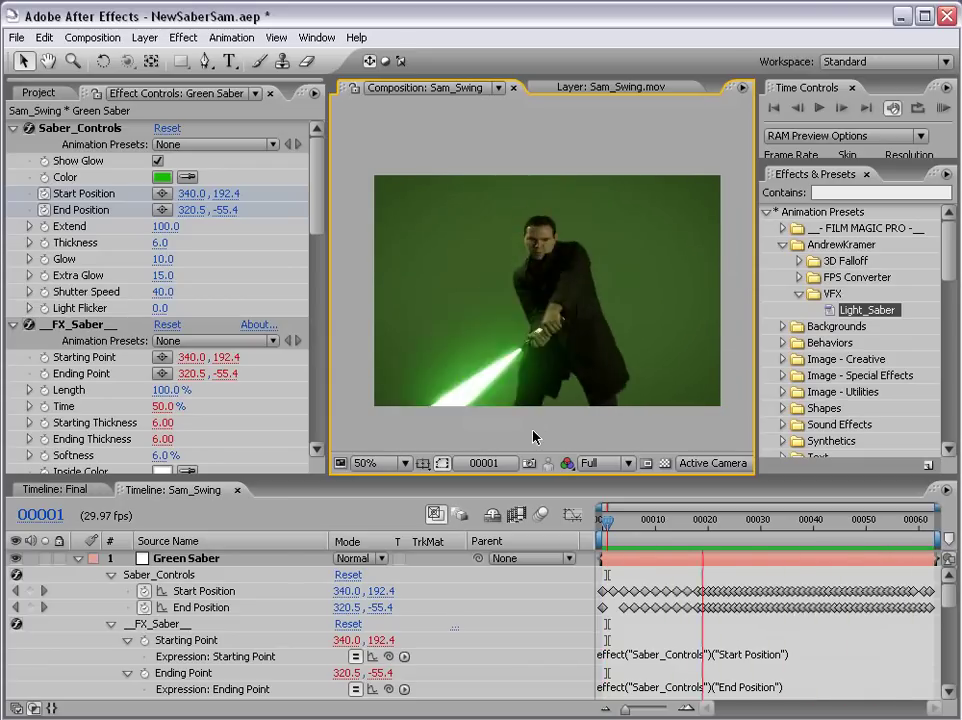
{"action": "mouse_move", "coordinate": [606, 520]}
{"action": "left_mouse_down"}
{"action": "mouse_move", "coordinate": [765, 532]}
{"action": "mouse_move", "coordinate": [828, 524]}
{"action": "left_mouse_up"}
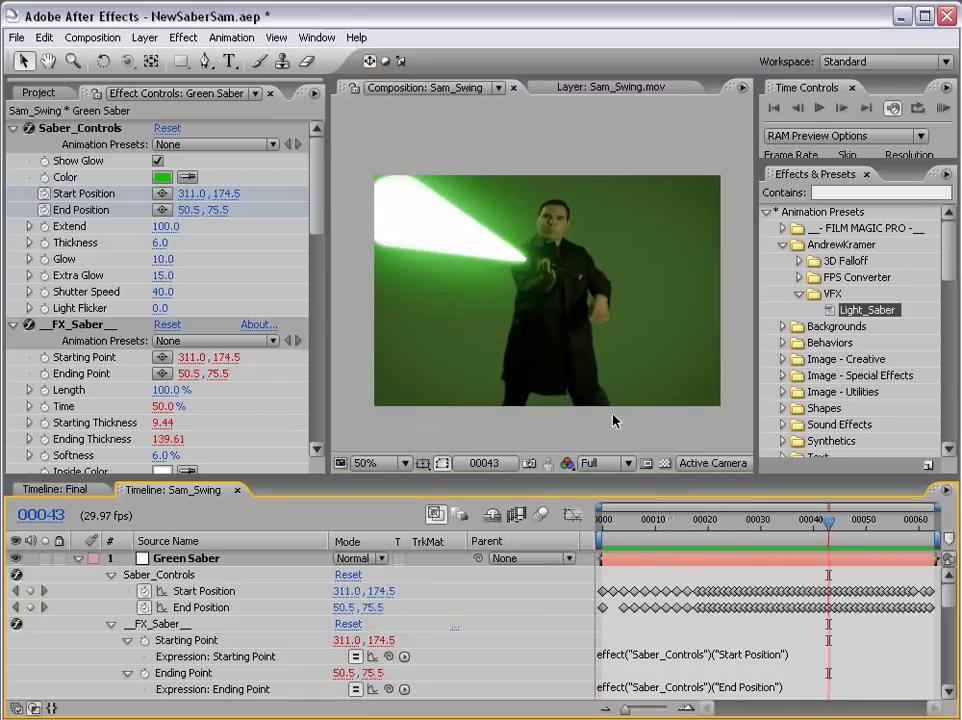
- Collapse the FX_Saber, FX_Glow, FX_Extra_Glow and FX_Draft_Color effect properties
{"action": "left_click", "coordinate": [111, 624]}
{"action": "left_click", "coordinate": [110, 640]}
{"action": "left_click", "coordinate": [112, 657]}
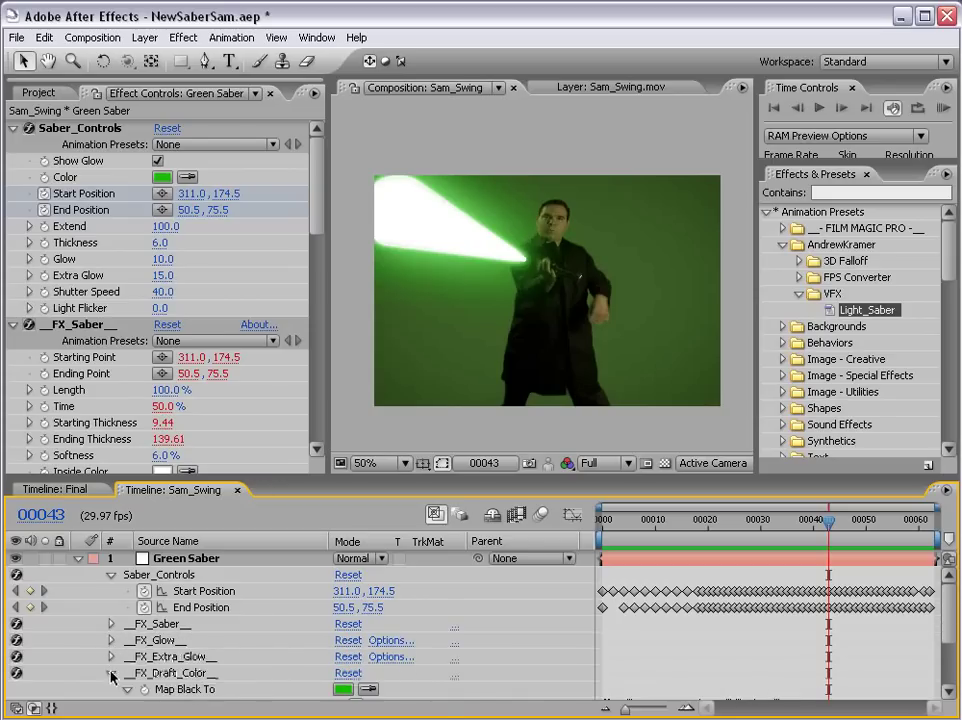
{"action": "left_click", "coordinate": [111, 673]}
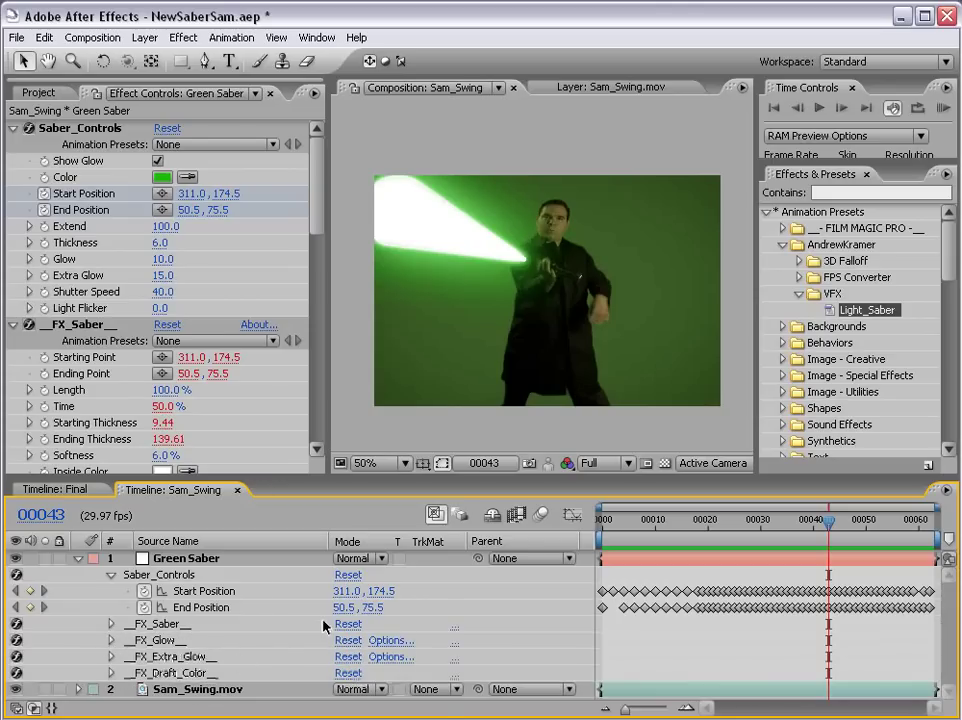
{"action": "scroll", "coordinate": [685, 334], "scroll_direction": "up", "scroll_amount": 1}
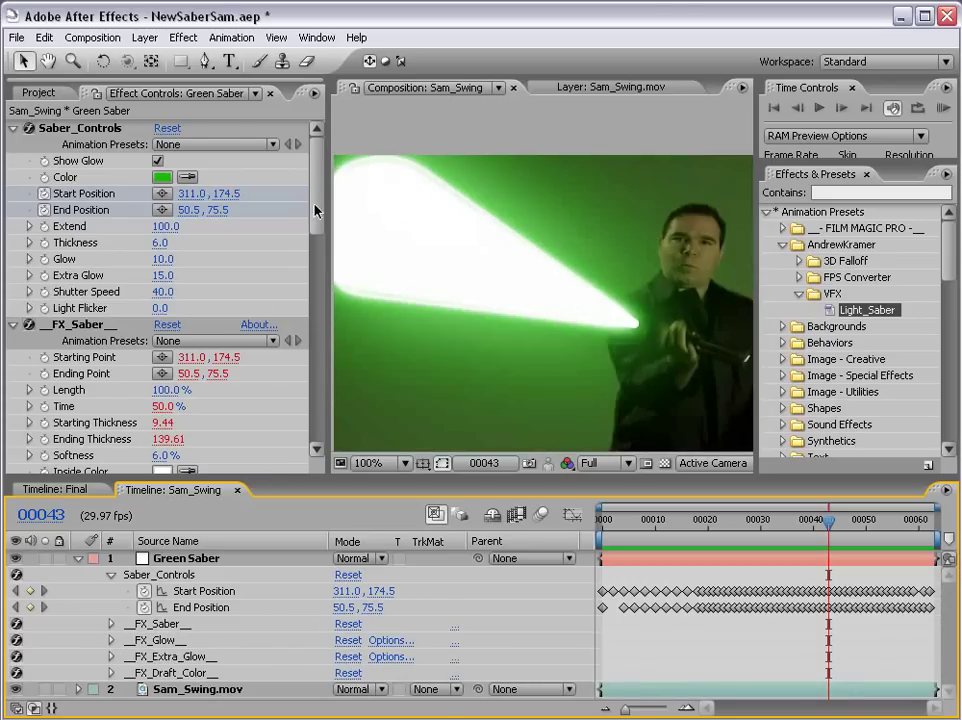
- Set the Green Saber's Saber_Controls Shutter Speed to 20 and RAM-preview the swing
{"action": "left_click", "coordinate": [674, 562]}
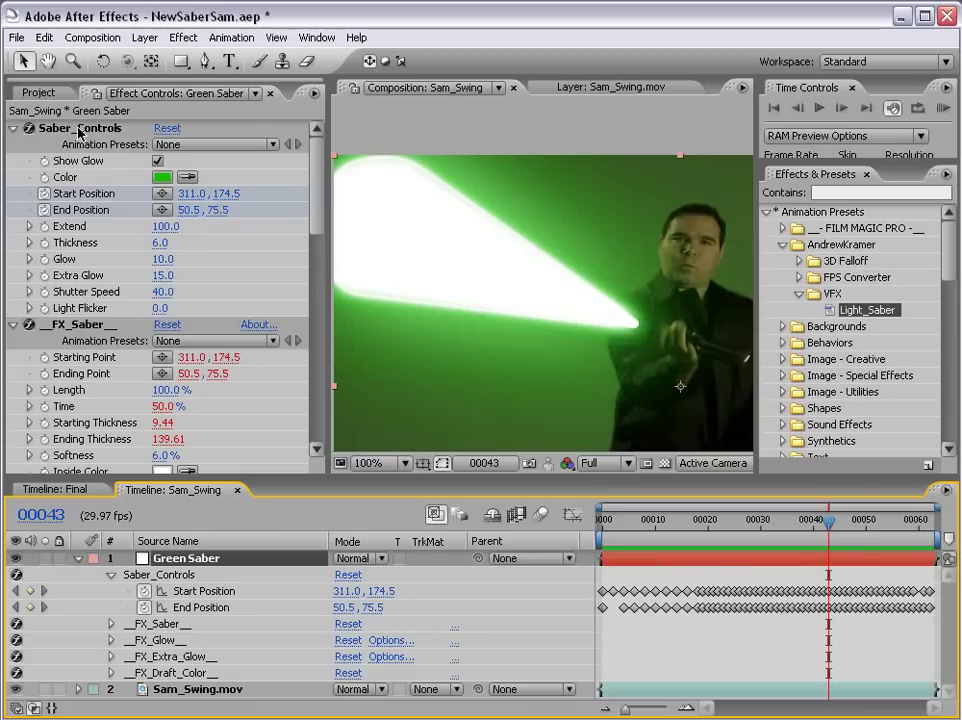
{"action": "left_click", "coordinate": [84, 131]}
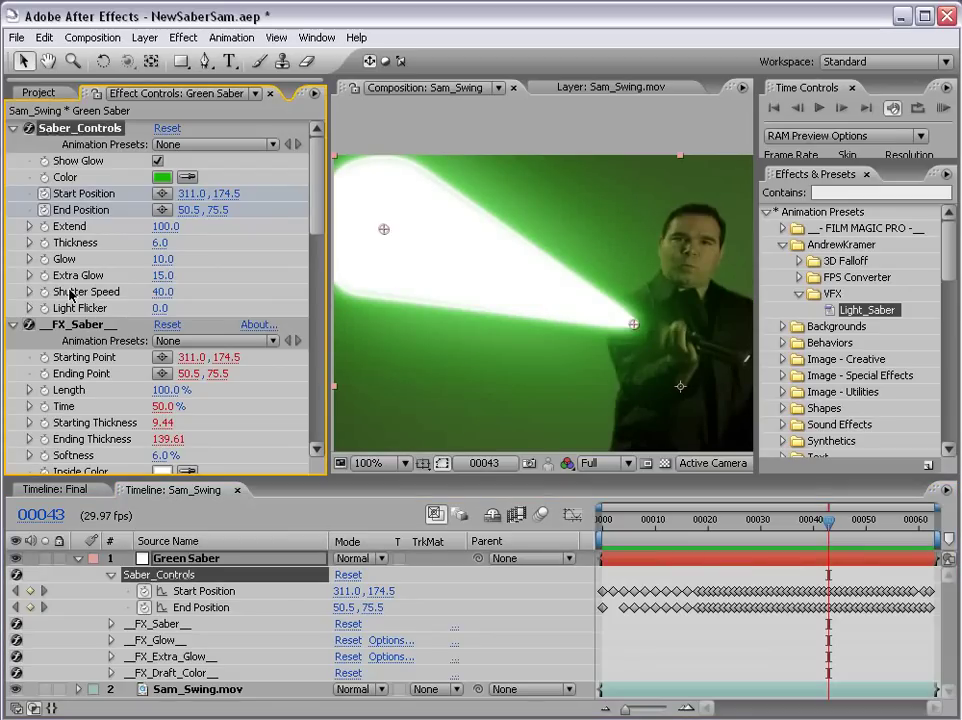
{"action": "left_click_drag", "start_coordinate": [160, 292], "coordinate": [215, 290]}
{"action": "left_click", "coordinate": [160, 292]}
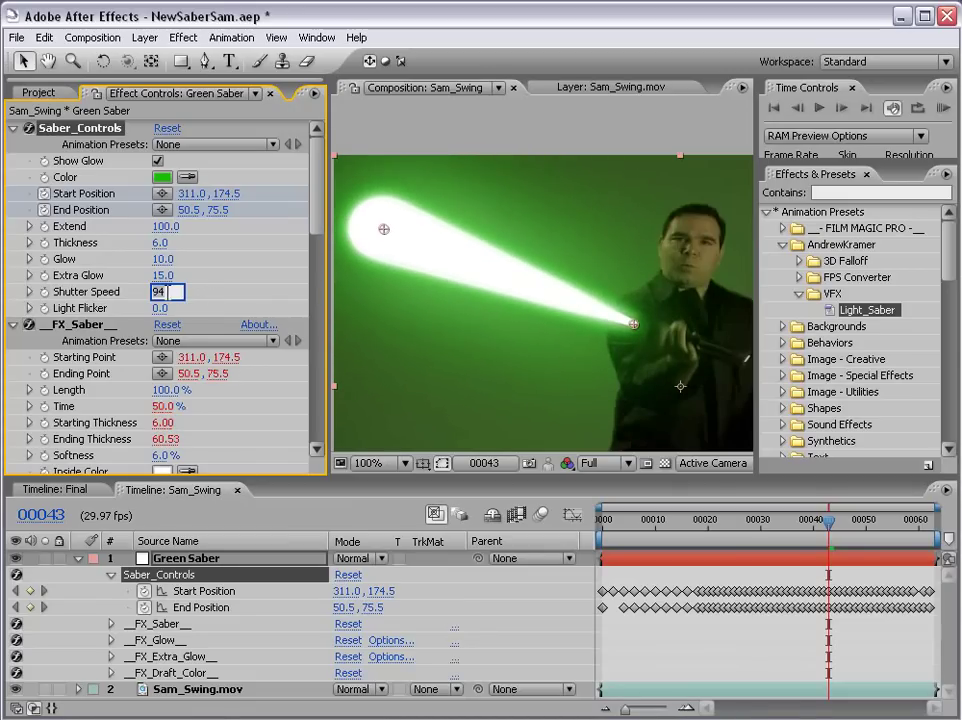
{"action": "key", "text": "Return"}
{"action": "scroll", "coordinate": [541, 296], "scroll_direction": "down", "scroll_amount": 2}
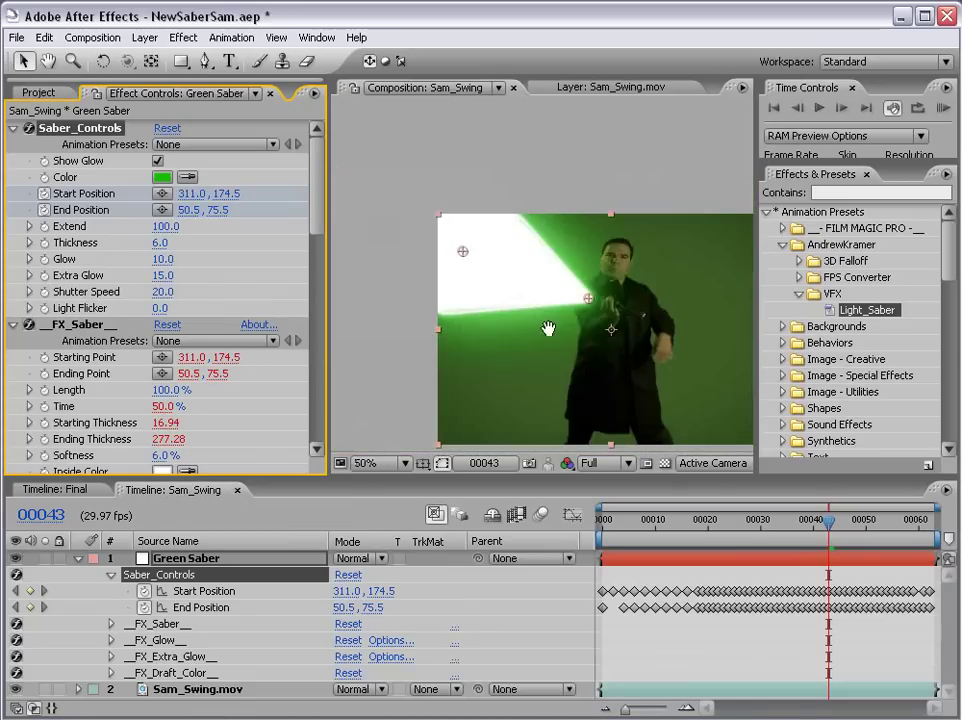
{"action": "left_click_drag", "start_coordinate": [540, 305], "coordinate": [518, 297]}
{"action": "key", "text": "KP_0"}
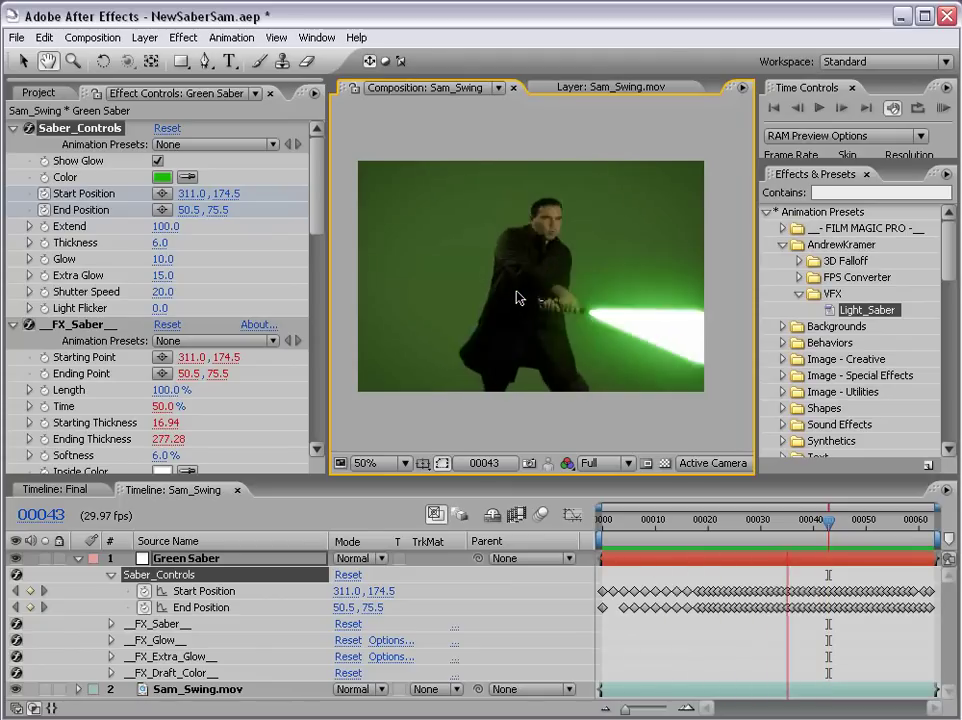
{"action": "key", "text": "space"}
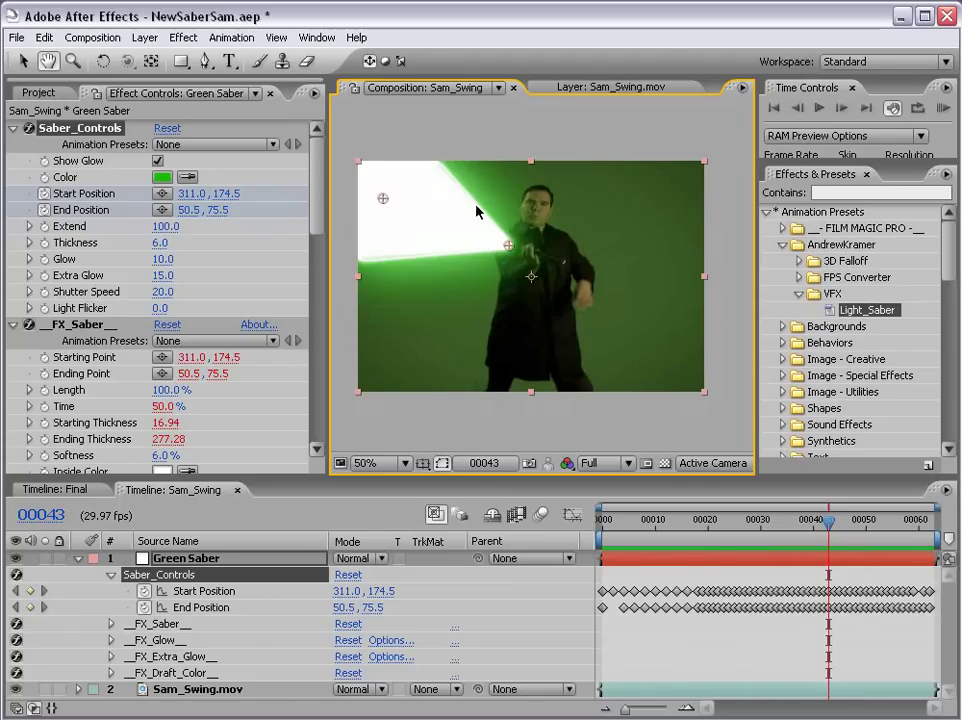
{"action": "key", "text": "space"}
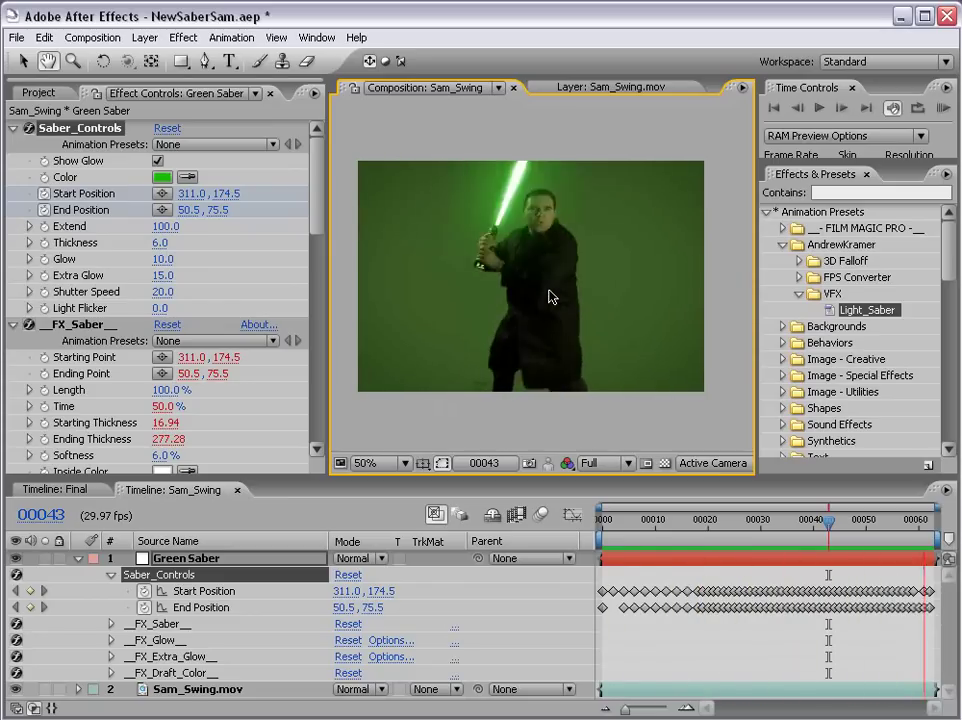
- Change the Shutter Speed to 40 and preview the swing again
{"action": "left_click", "coordinate": [150, 298]}
{"action": "left_click", "coordinate": [162, 291]}
{"action": "type", "text": "150"}
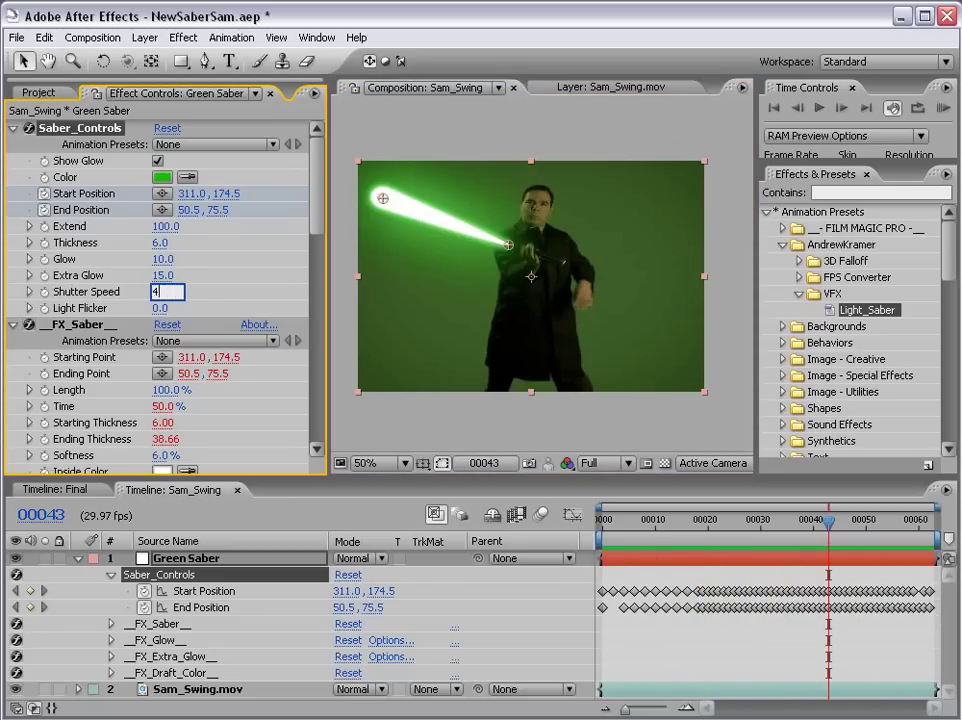
{"action": "type", "text": "0"}
{"action": "key", "text": "Return"}
{"action": "key", "text": "space"}
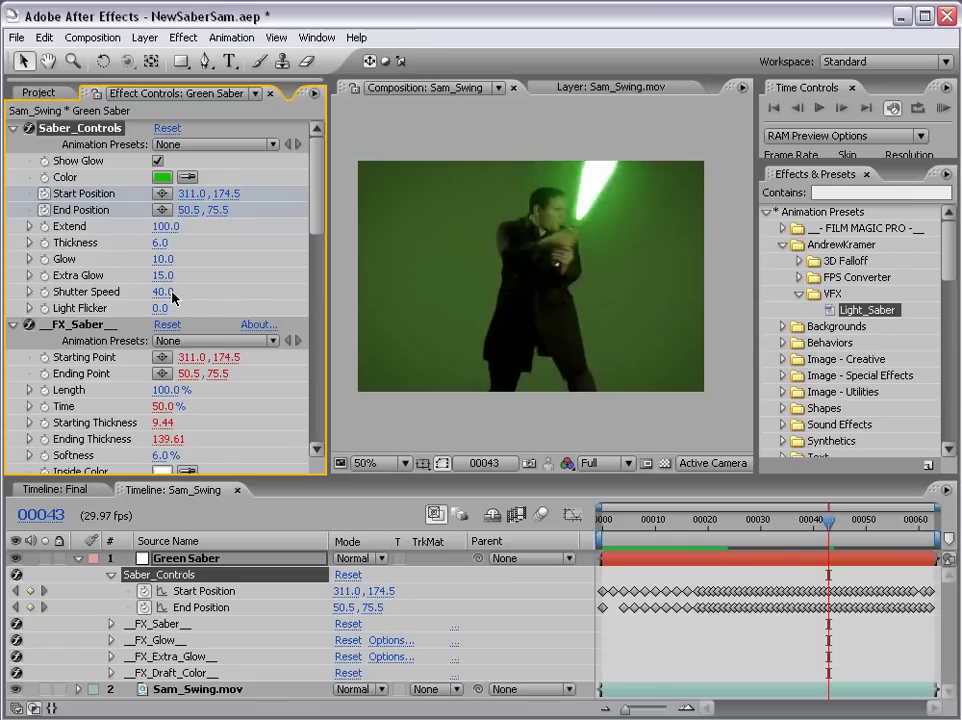
{"action": "key", "text": "space"}
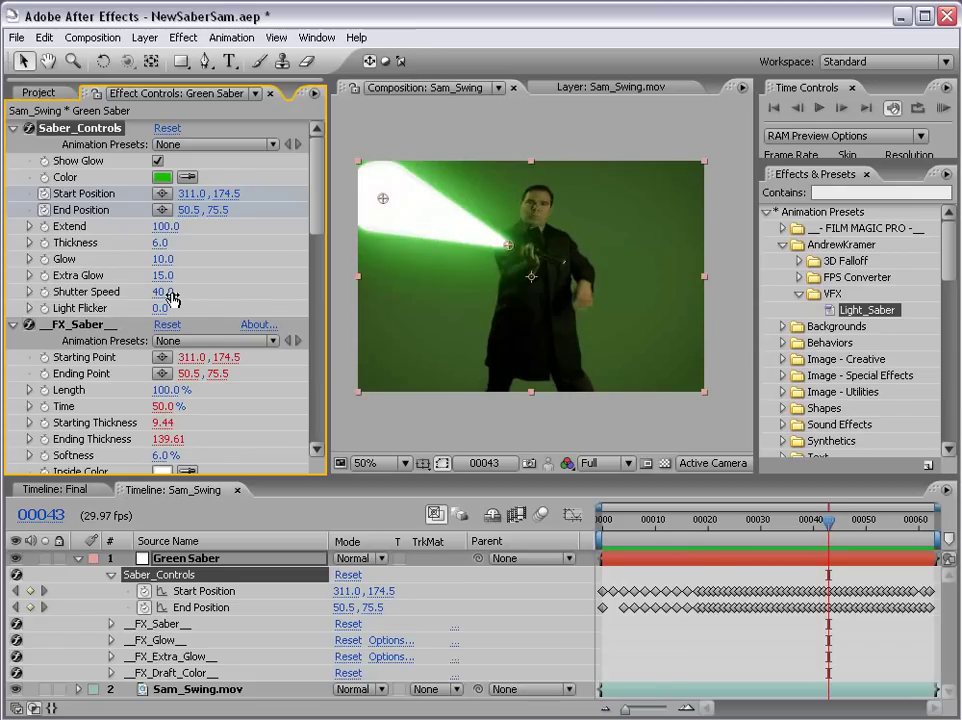
{"action": "left_click", "coordinate": [432, 417]}
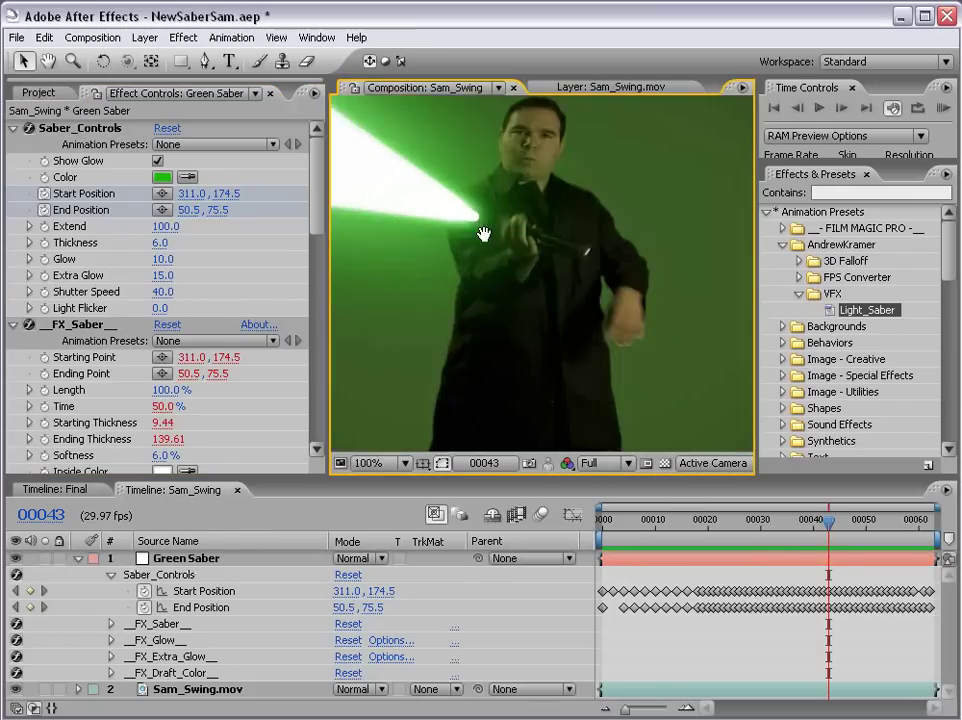
{"action": "left_click_drag", "start_coordinate": [442, 252], "coordinate": [475, 266]}
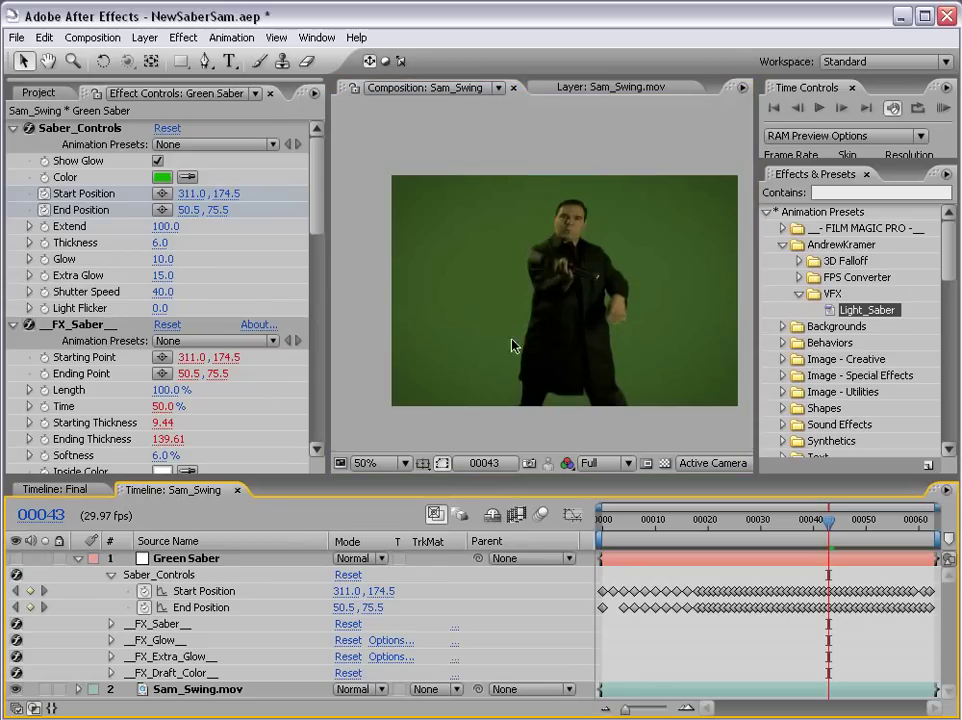
- At frame 00039, scrub Shutter Speed to 51, toggling the Green Saber layer to compare
{"action": "left_click_drag", "start_coordinate": [829, 521], "coordinate": [808, 527]}
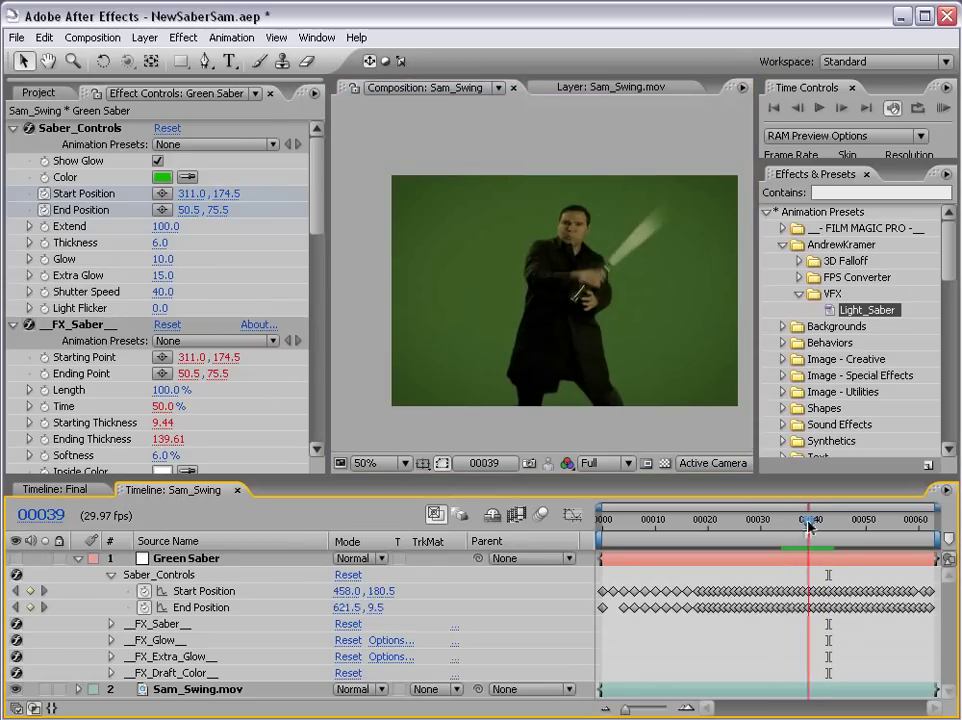
{"action": "scroll", "coordinate": [661, 316], "scroll_direction": "up", "scroll_amount": 2}
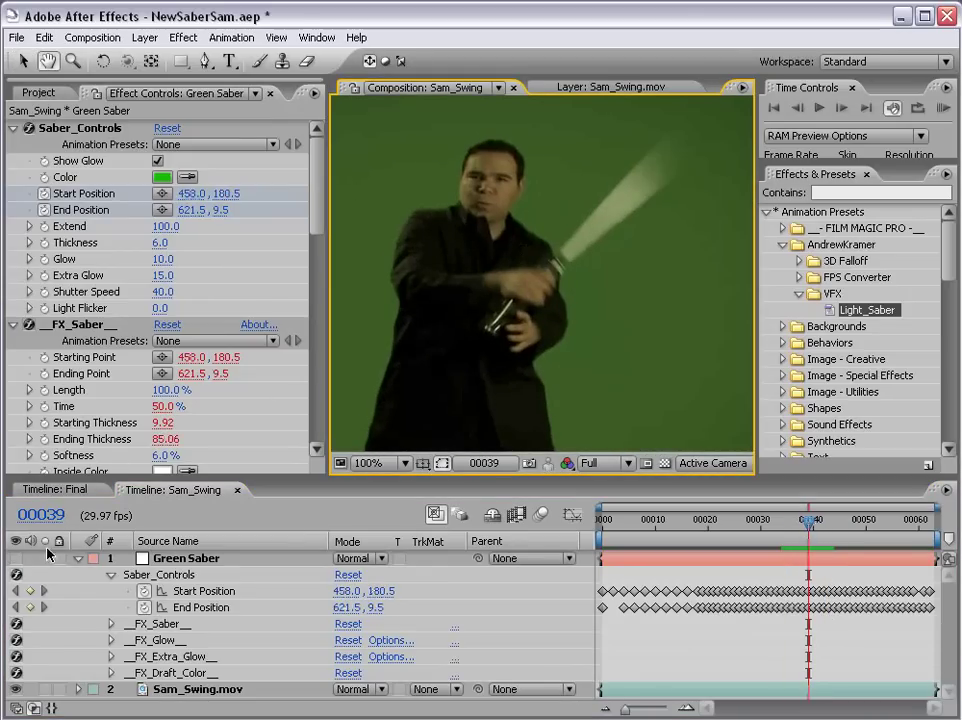
{"action": "left_click", "coordinate": [15, 559]}
{"action": "left_click", "coordinate": [15, 559]}
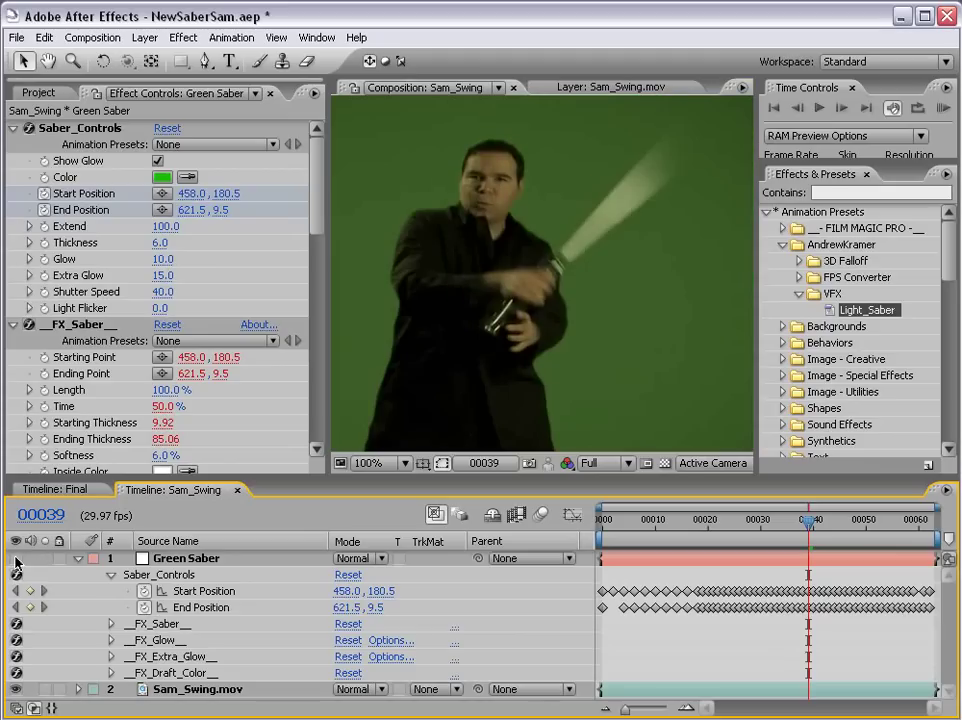
{"action": "left_click", "coordinate": [15, 559]}
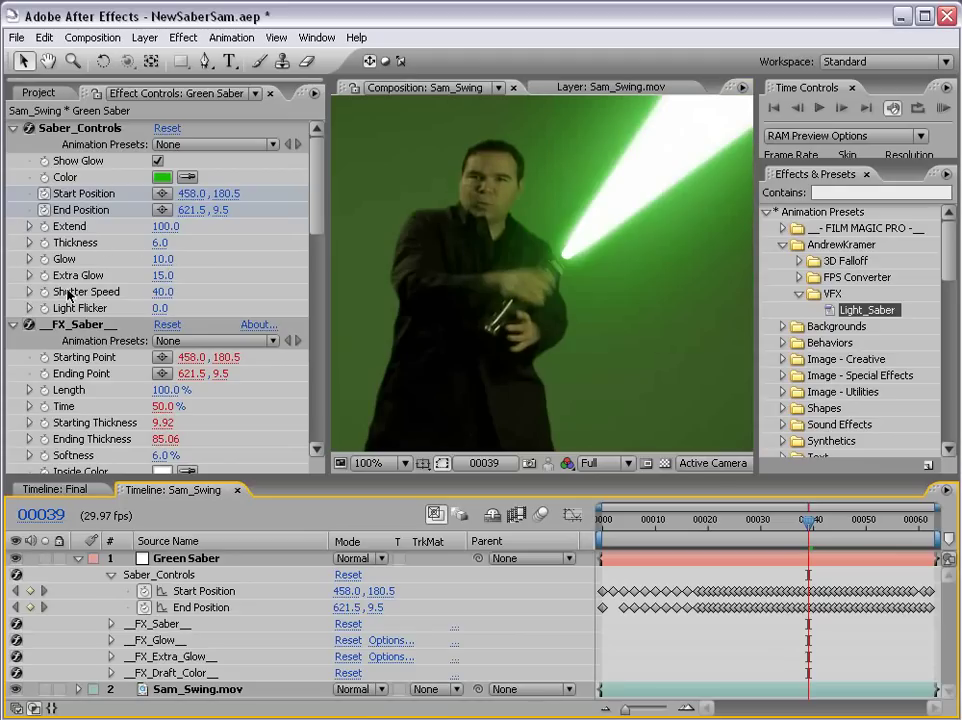
{"action": "left_click", "coordinate": [161, 300]}
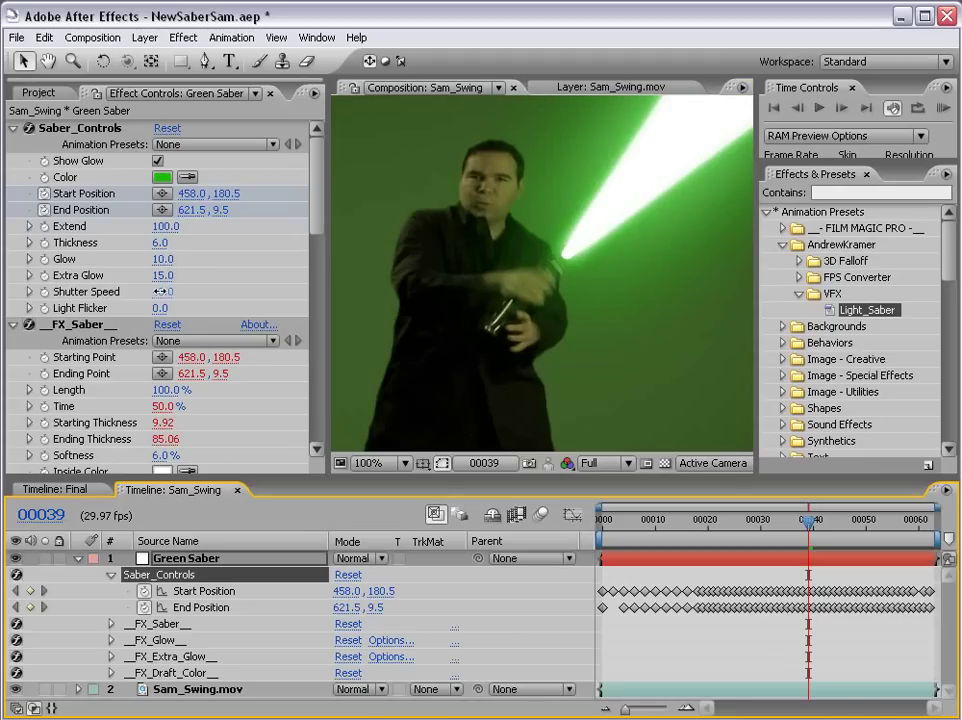
{"action": "left_click_drag", "start_coordinate": [155, 291], "coordinate": [168, 291]}
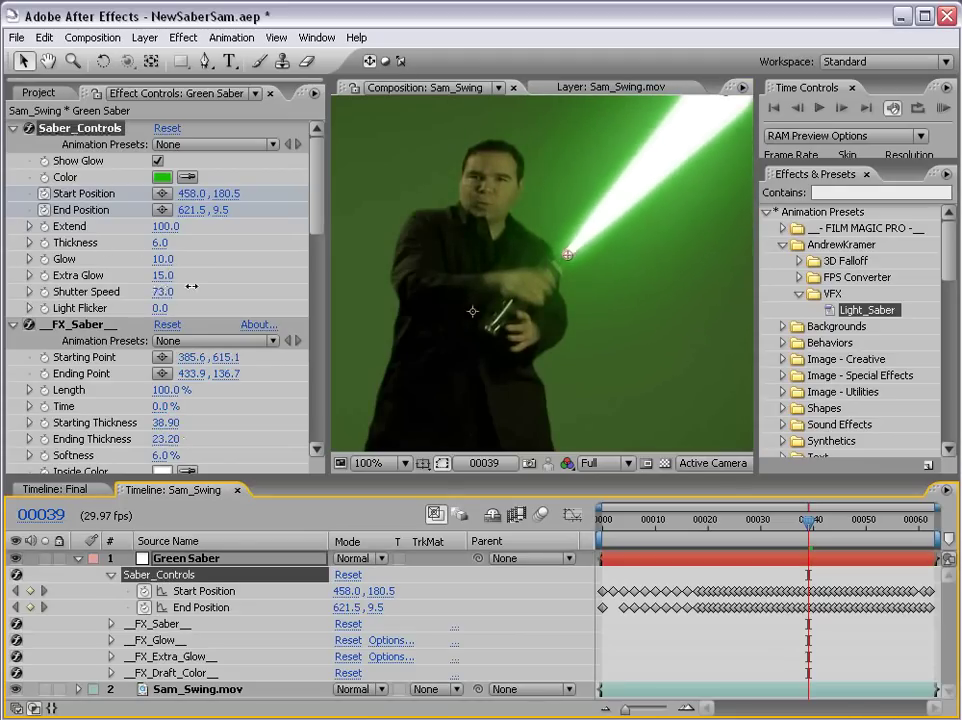
{"action": "left_click", "coordinate": [15, 558]}
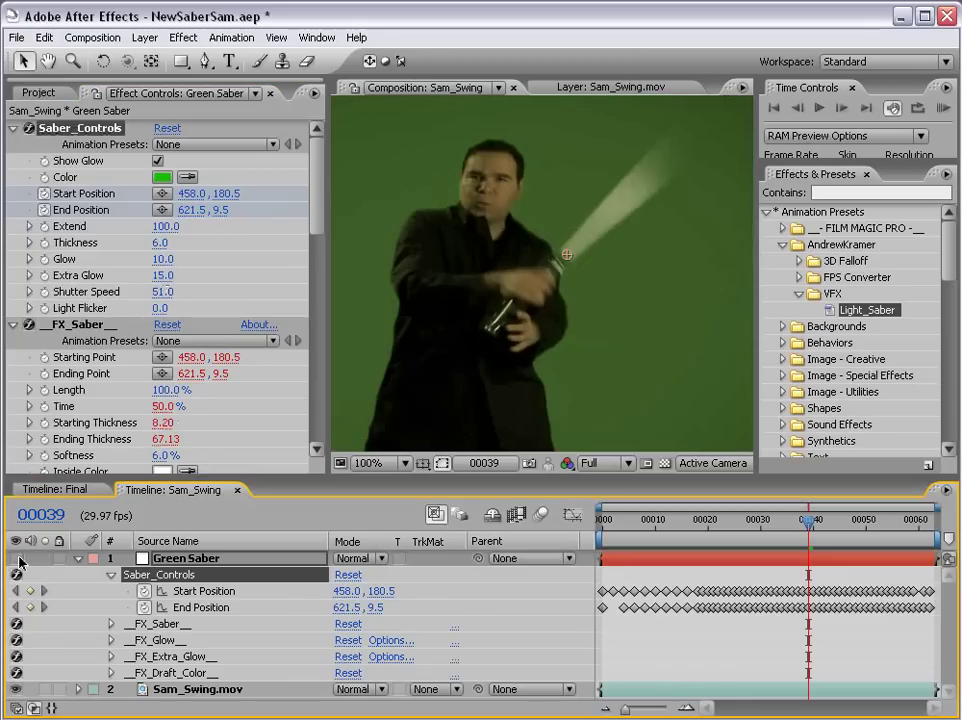
{"action": "left_click", "coordinate": [16, 558]}
{"action": "scroll", "coordinate": [543, 300], "scroll_direction": "down", "scroll_amount": 2}
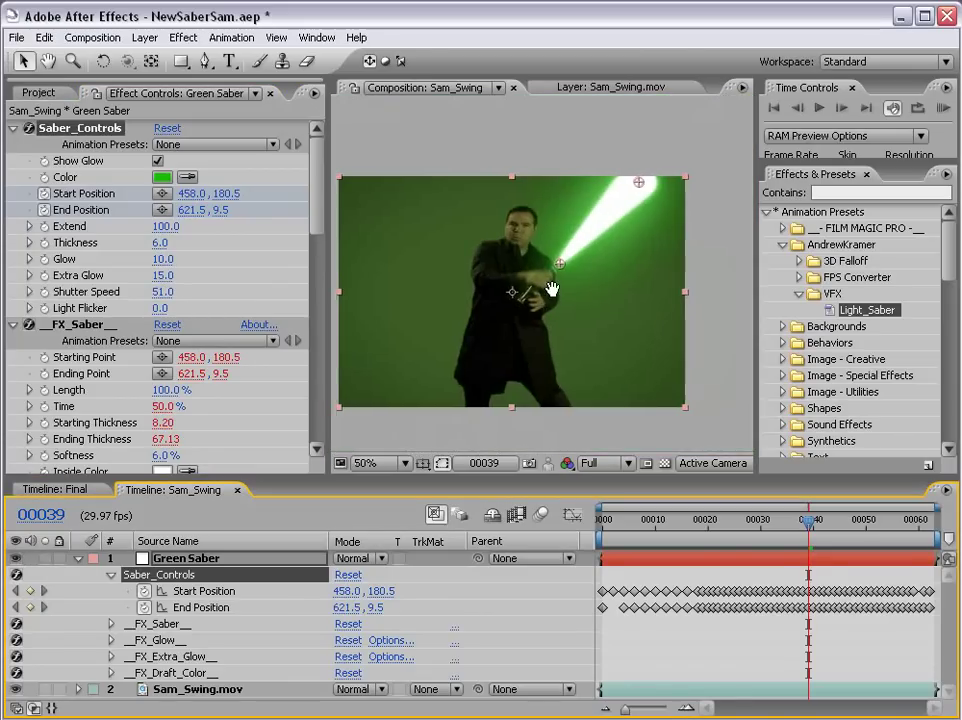
{"action": "left_click_drag", "start_coordinate": [548, 286], "coordinate": [576, 287]}
{"action": "left_click", "coordinate": [728, 644]}
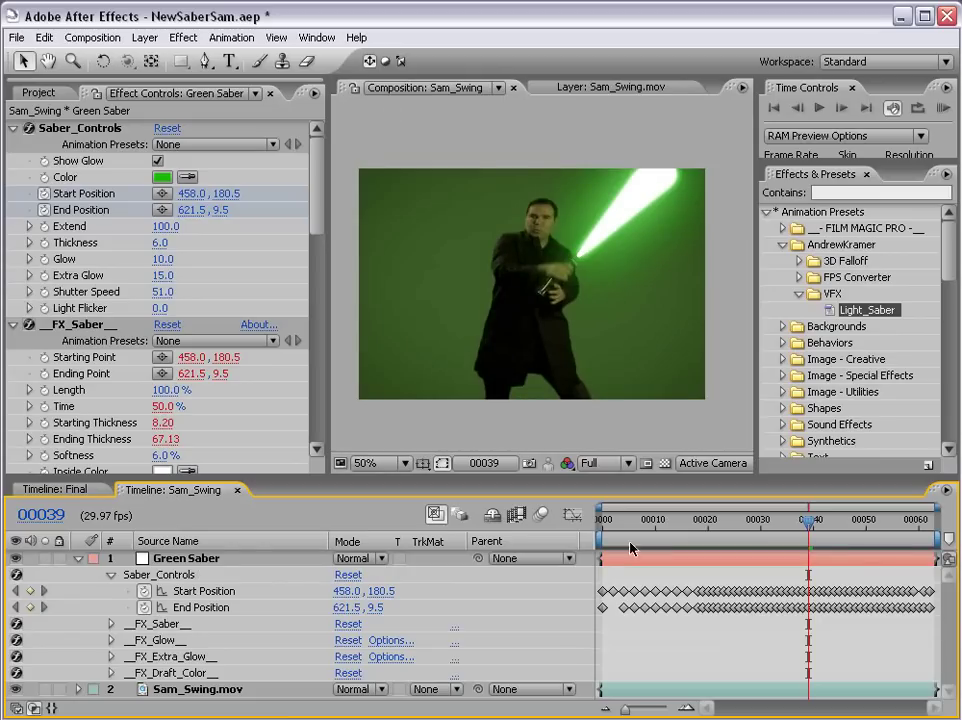
- Recolour the saber light blue (00A9F0) and preview the swing
{"action": "left_click", "coordinate": [160, 178]}
{"action": "left_click_drag", "start_coordinate": [462, 494], "coordinate": [432, 507]}
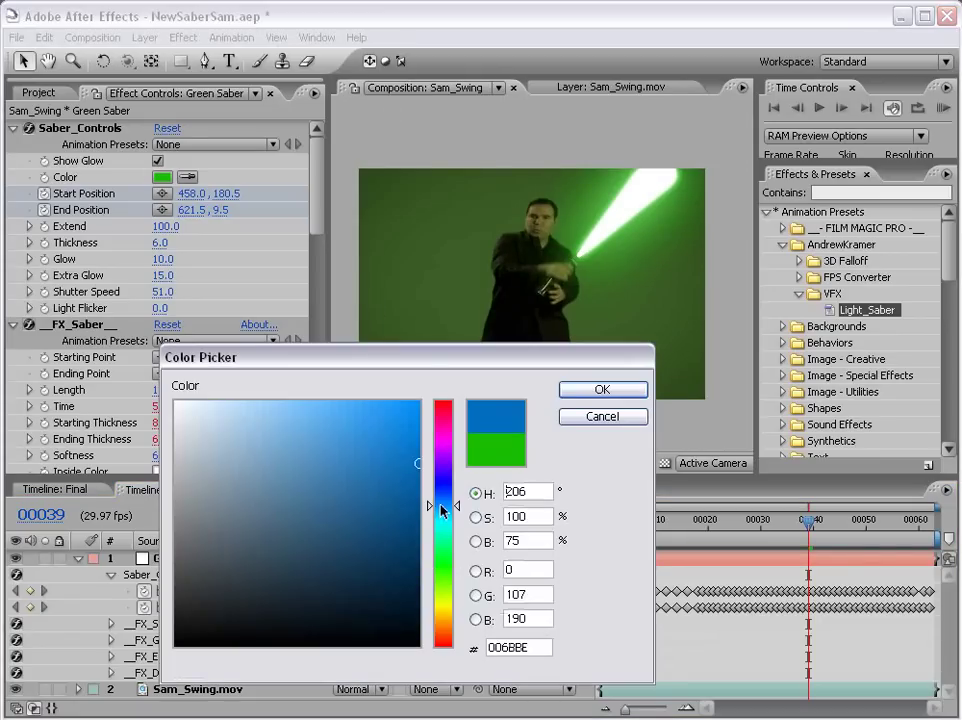
{"action": "left_click", "coordinate": [601, 390]}
{"action": "left_click", "coordinate": [161, 177]}
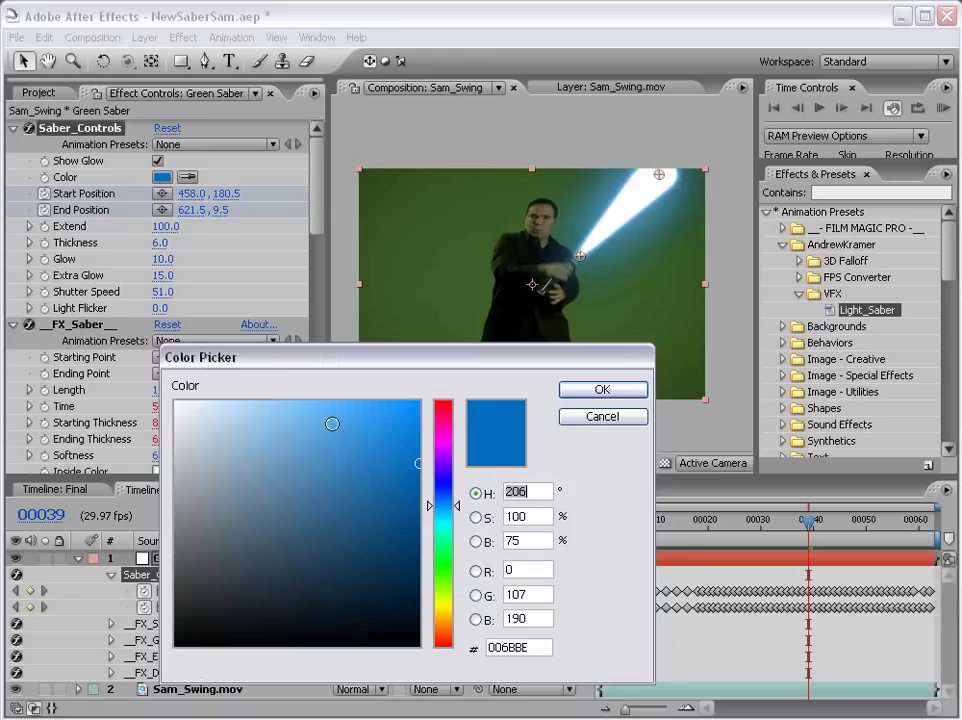
{"action": "left_click_drag", "start_coordinate": [451, 516], "coordinate": [451, 507]}
{"action": "left_click", "coordinate": [419, 408]}
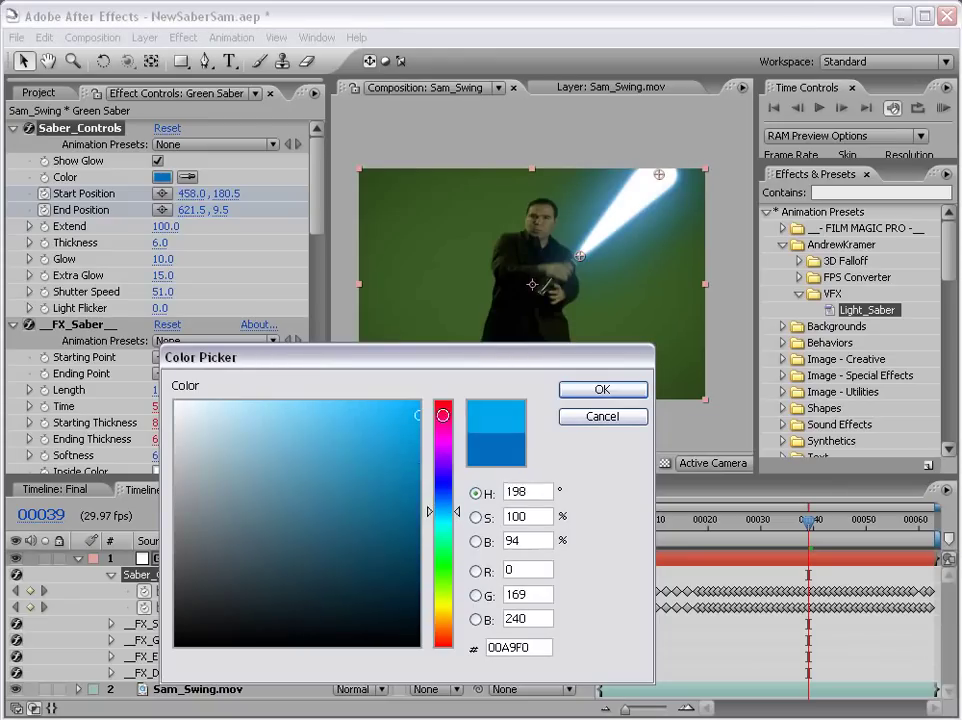
{"action": "left_click", "coordinate": [601, 390]}
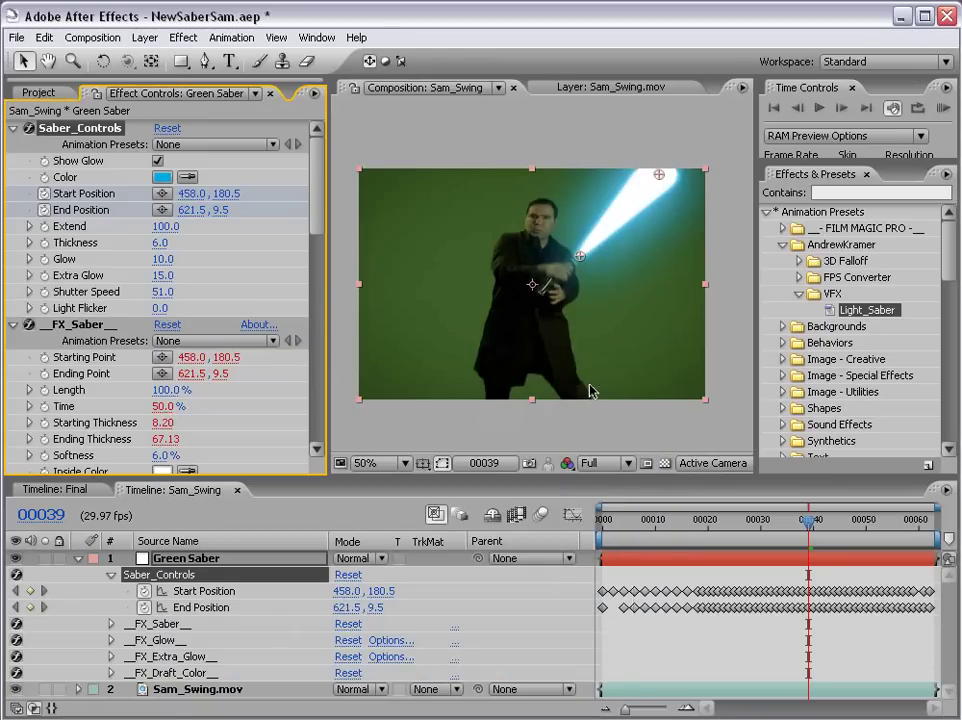
{"action": "key", "text": "space"}
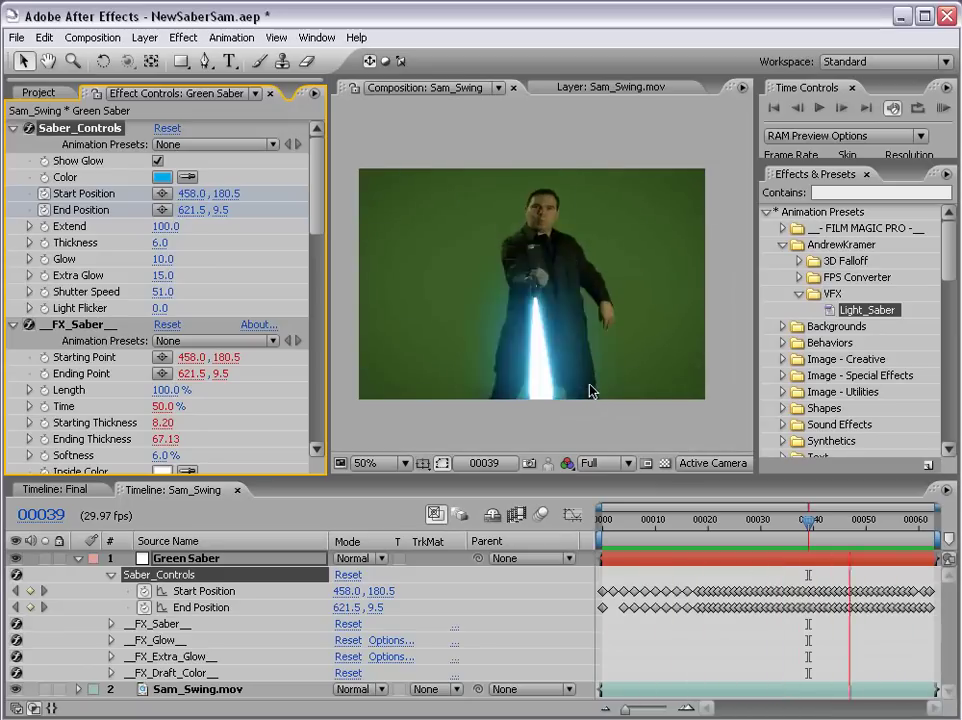
{"action": "key", "text": "space"}
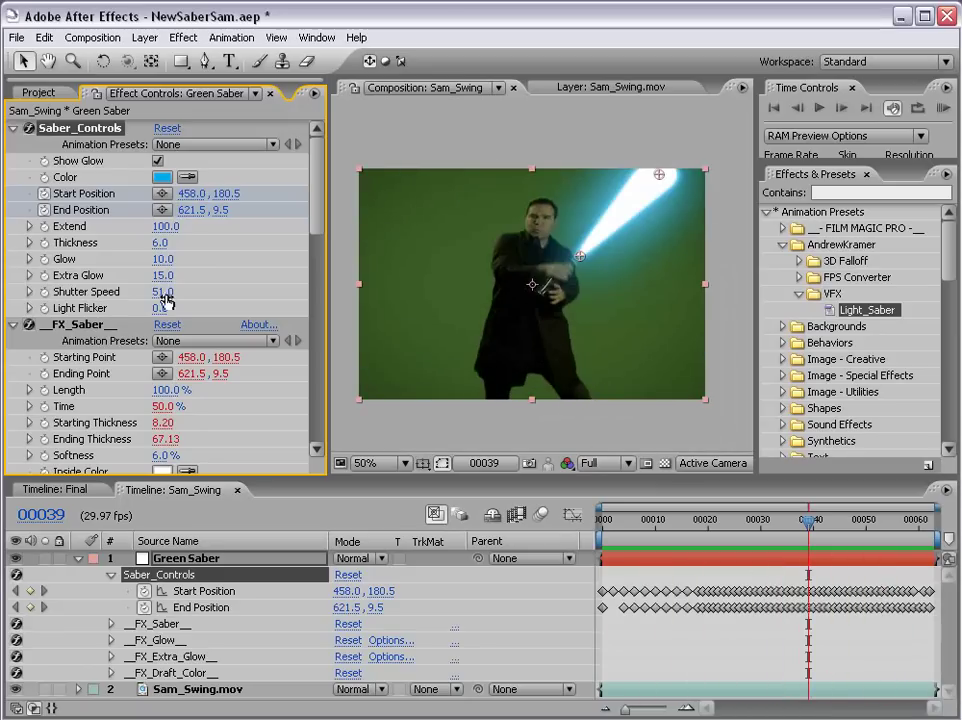
- Set Shutter Speed to 40 and collapse the Green Saber layer's properties in the Timeline
{"action": "left_click", "coordinate": [162, 291]}
{"action": "type", "text": "40"}
{"action": "key", "text": "Return"}
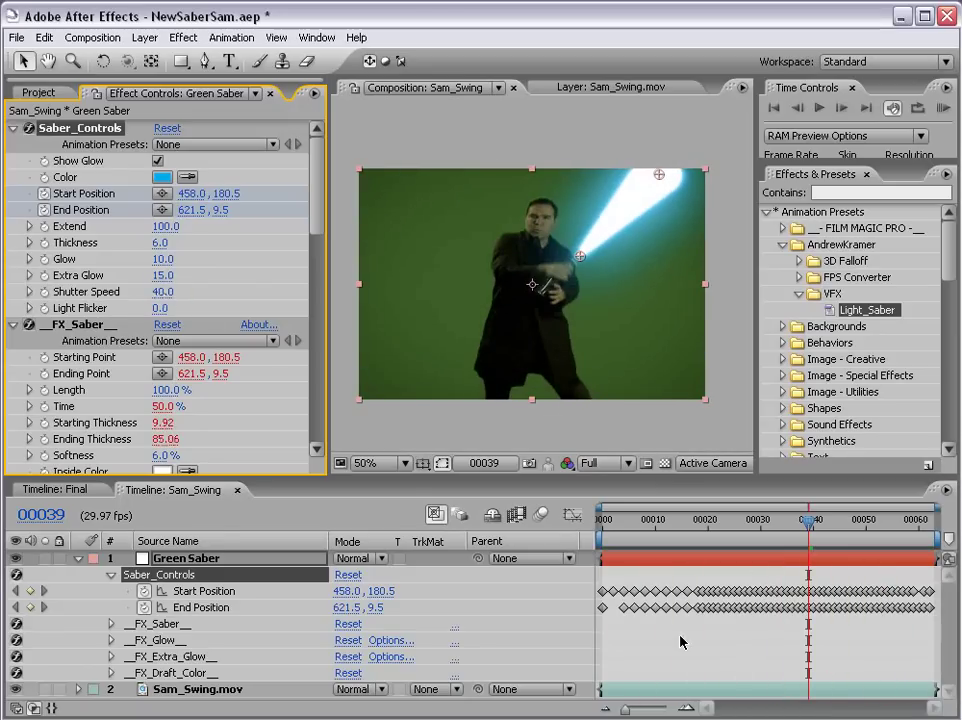
{"action": "left_click", "coordinate": [680, 642]}
{"action": "left_click", "coordinate": [77, 559]}
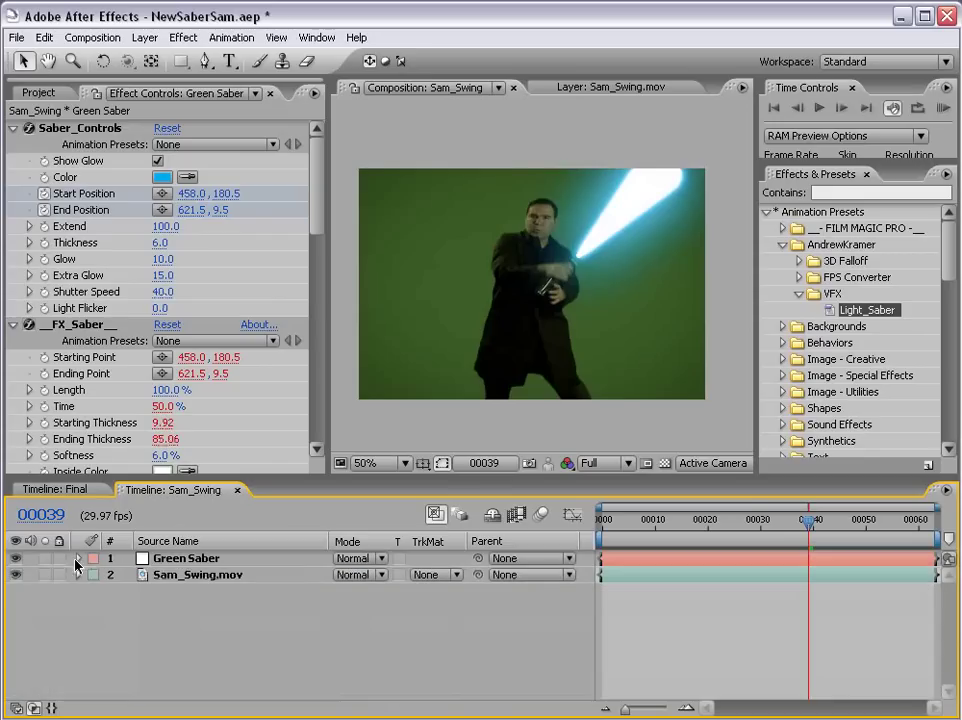
- Create a new solid layer named 'Red Saber'
{"action": "left_click", "coordinate": [144, 37]}
{"action": "mouse_move", "coordinate": [157, 58]}
{"action": "left_click", "coordinate": [420, 80]}
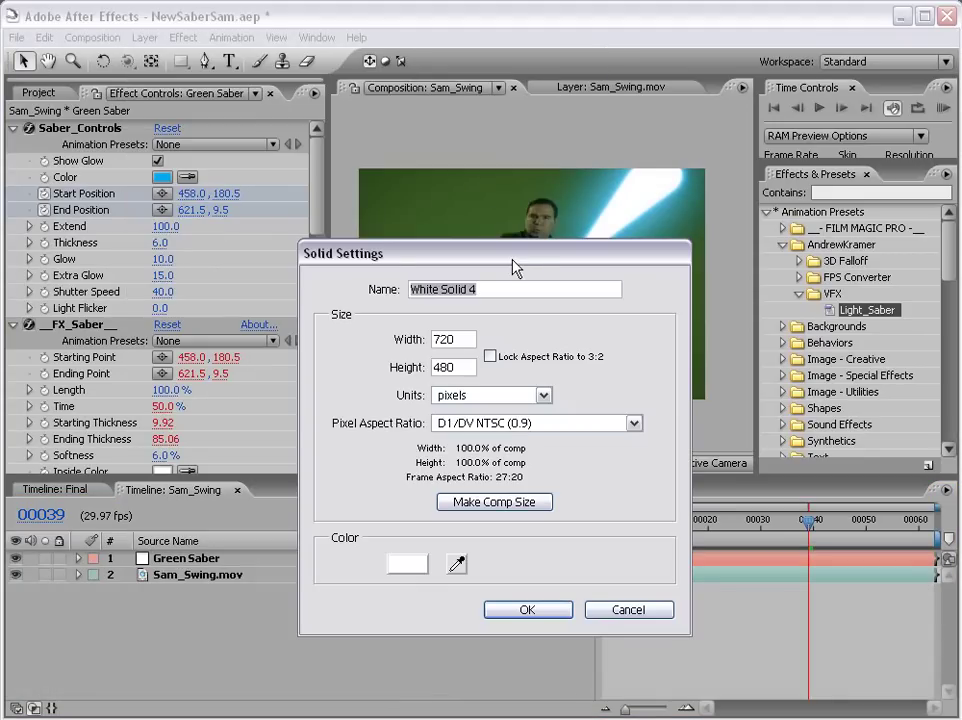
{"action": "type", "text": "Red Saber"}
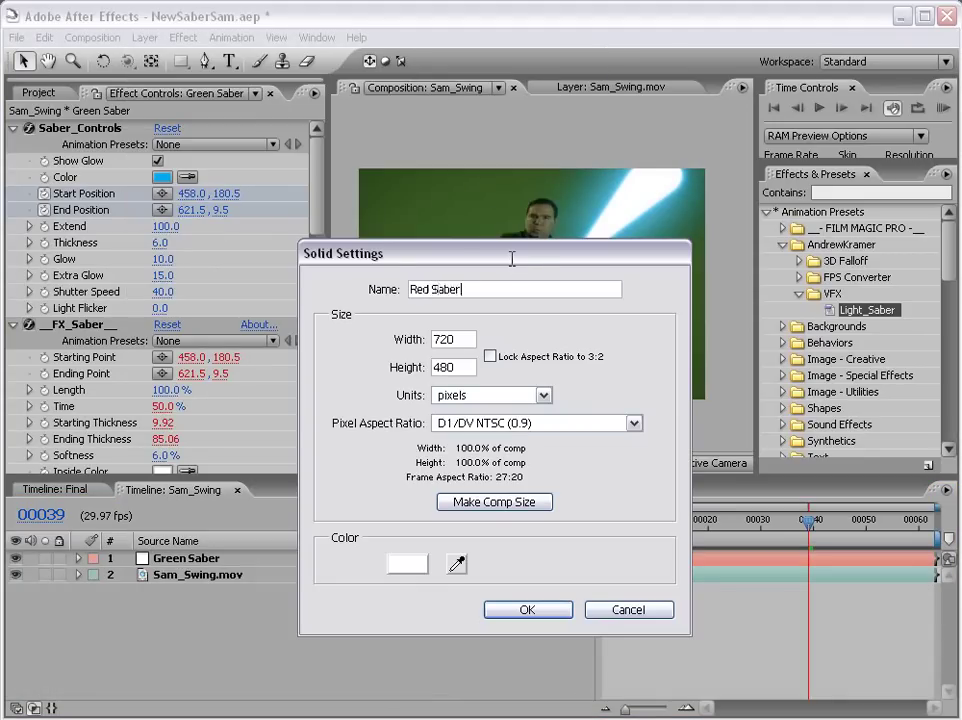
{"action": "key", "text": "Return"}
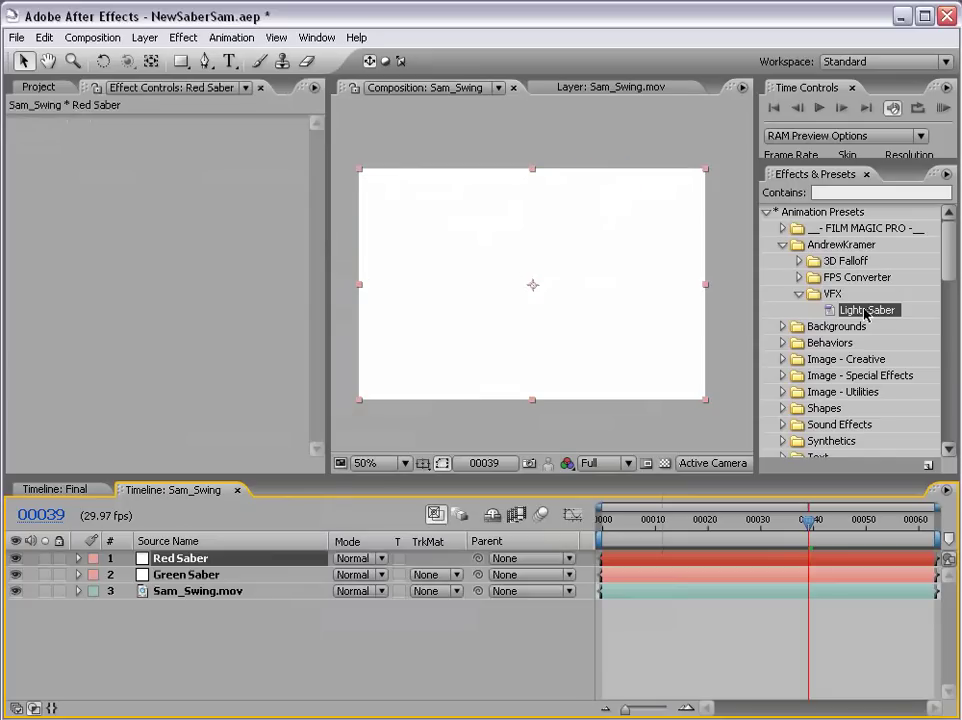
- Apply the Light_Saber preset to the Red Saber solid and set its colour to a strong red
{"action": "left_click_drag", "start_coordinate": [865, 311], "coordinate": [485, 234]}
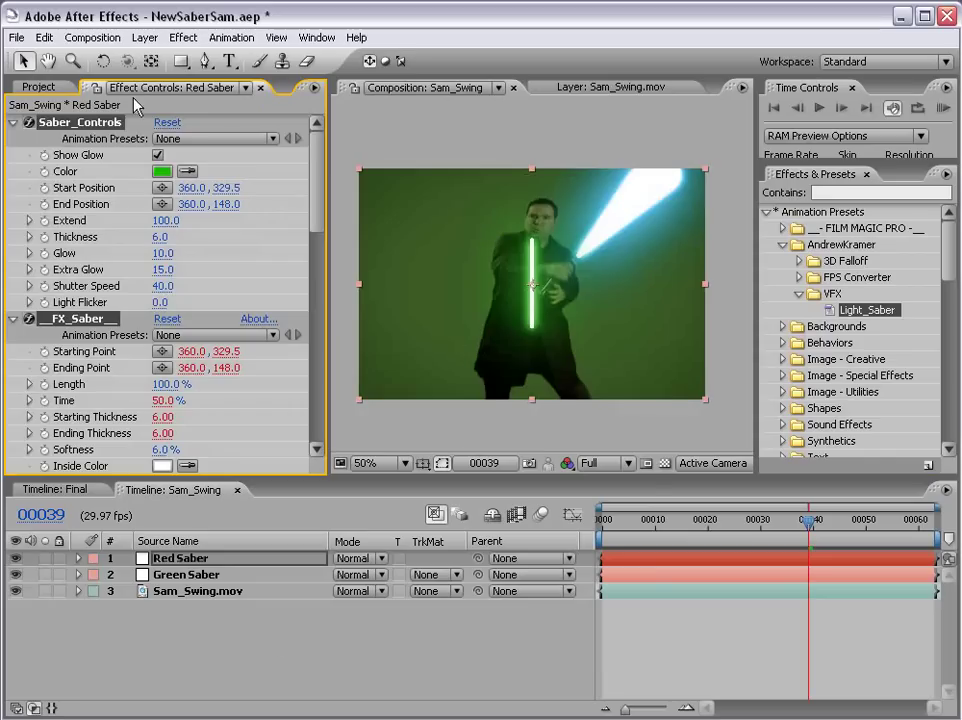
{"action": "left_click", "coordinate": [161, 171]}
{"action": "mouse_move", "coordinate": [440, 570]}
{"action": "left_mouse_down"}
{"action": "mouse_move", "coordinate": [440, 402]}
{"action": "mouse_move", "coordinate": [420, 425]}
{"action": "left_mouse_up"}
{"action": "left_click", "coordinate": [400, 416]}
{"action": "left_click", "coordinate": [602, 389]}
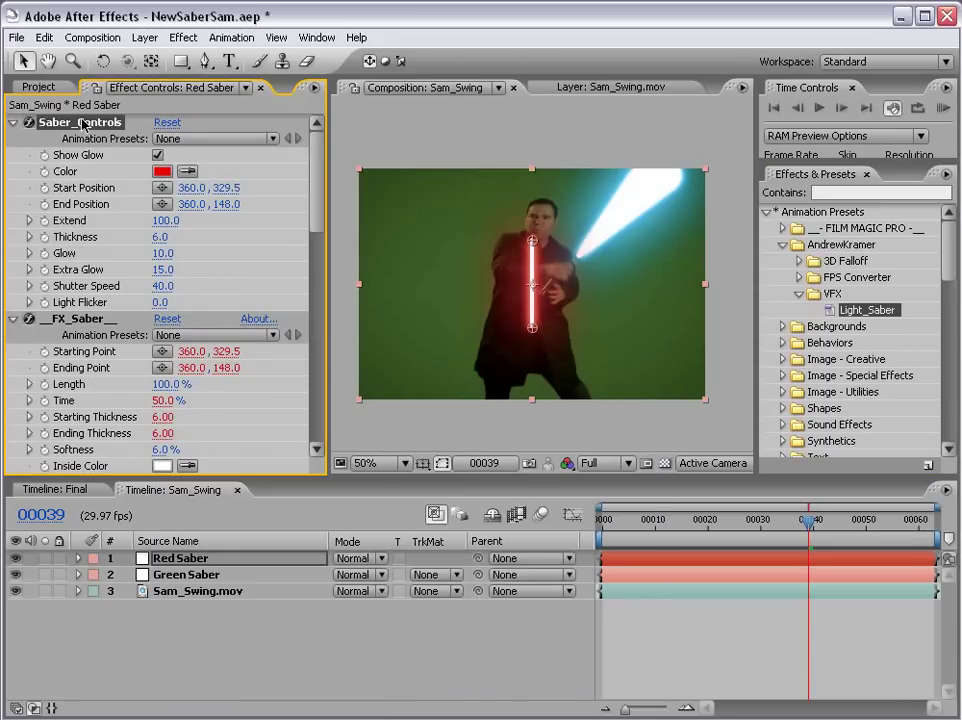
- Keyframe the red blade's Start and End Positions at frames 32 and 52 across the swing
{"action": "left_click", "coordinate": [44, 188]}
{"action": "left_click", "coordinate": [44, 204]}
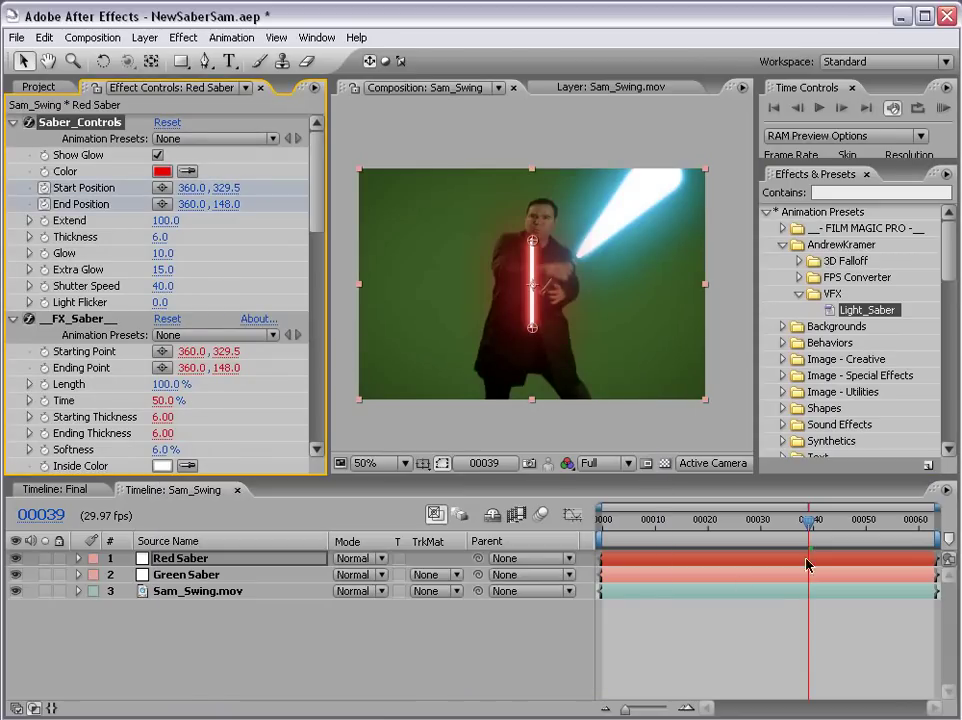
{"action": "left_click_drag", "start_coordinate": [806, 565], "coordinate": [770, 565]}
{"action": "left_click_drag", "start_coordinate": [532, 241], "coordinate": [640, 241]}
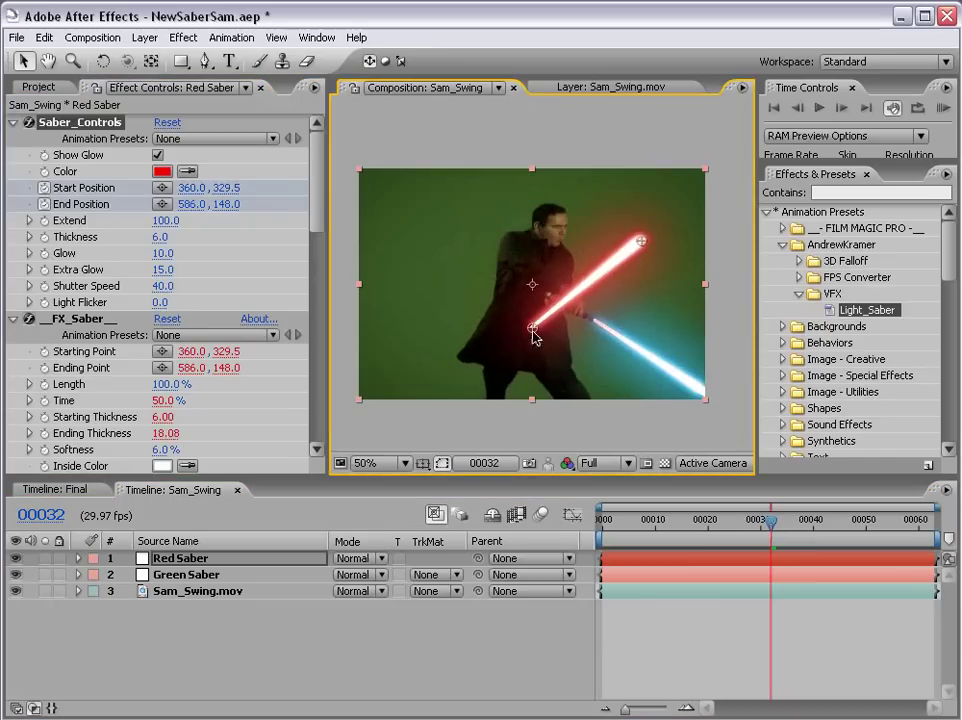
{"action": "left_click_drag", "start_coordinate": [533, 331], "coordinate": [478, 239]}
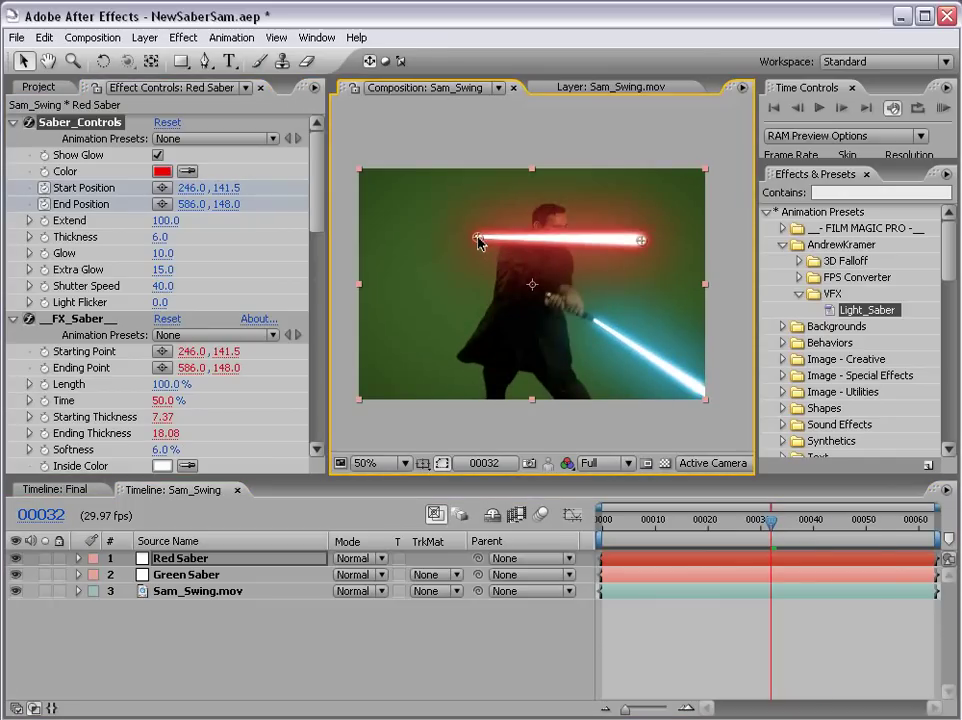
{"action": "key", "text": "shift+Page_Down"}
{"action": "key", "text": "shift+Page_Down"}
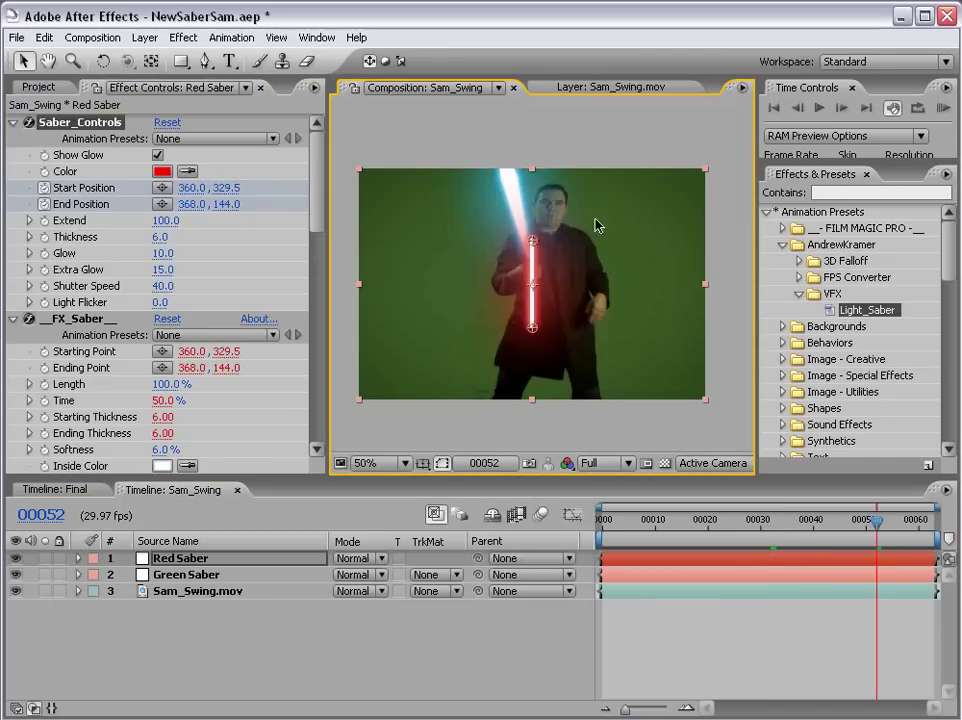
{"action": "left_click_drag", "start_coordinate": [532, 241], "coordinate": [645, 214]}
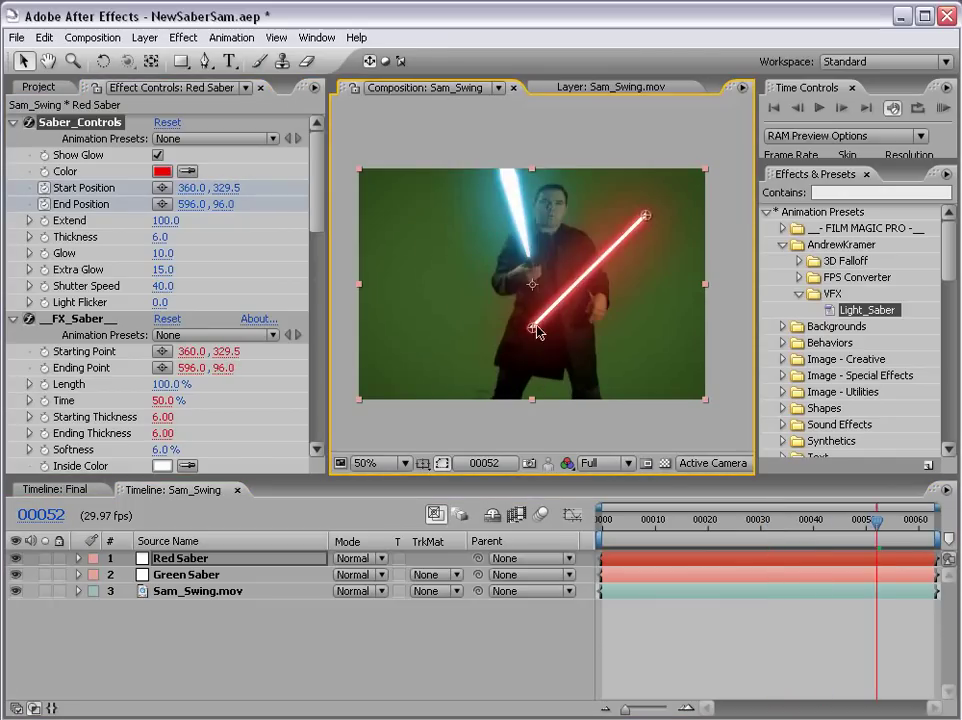
{"action": "left_click_drag", "start_coordinate": [532, 327], "coordinate": [439, 229]}
- Reveal the red saber's keyframed properties and move back to frame 3
{"action": "key", "text": "u"}
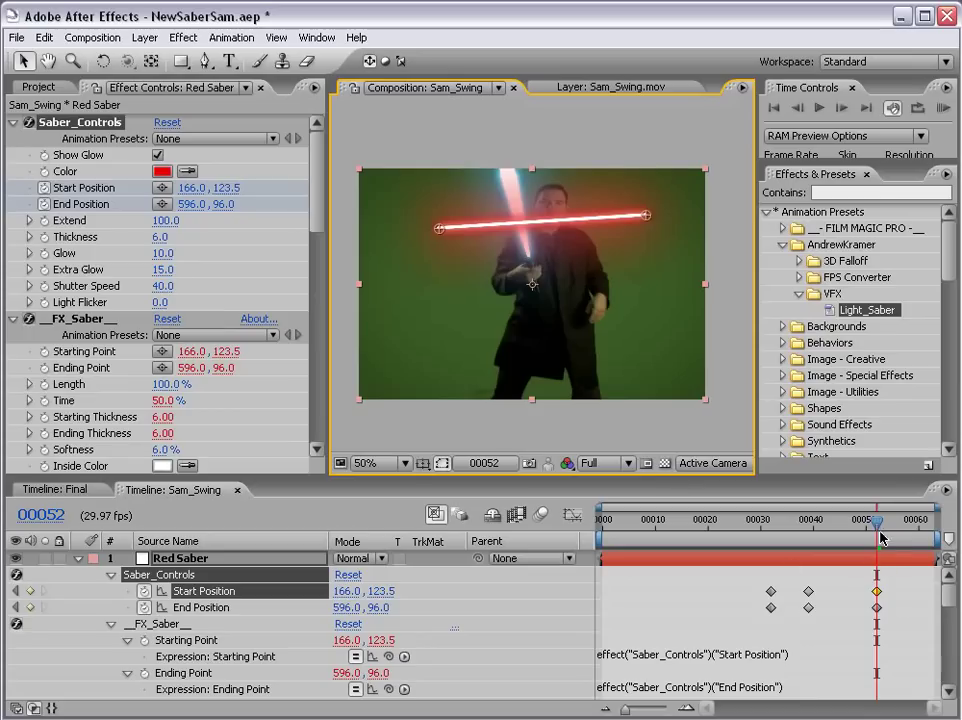
{"action": "mouse_move", "coordinate": [877, 522]}
{"action": "left_mouse_down"}
{"action": "mouse_move", "coordinate": [755, 551]}
{"action": "mouse_move", "coordinate": [813, 553]}
{"action": "left_mouse_up"}
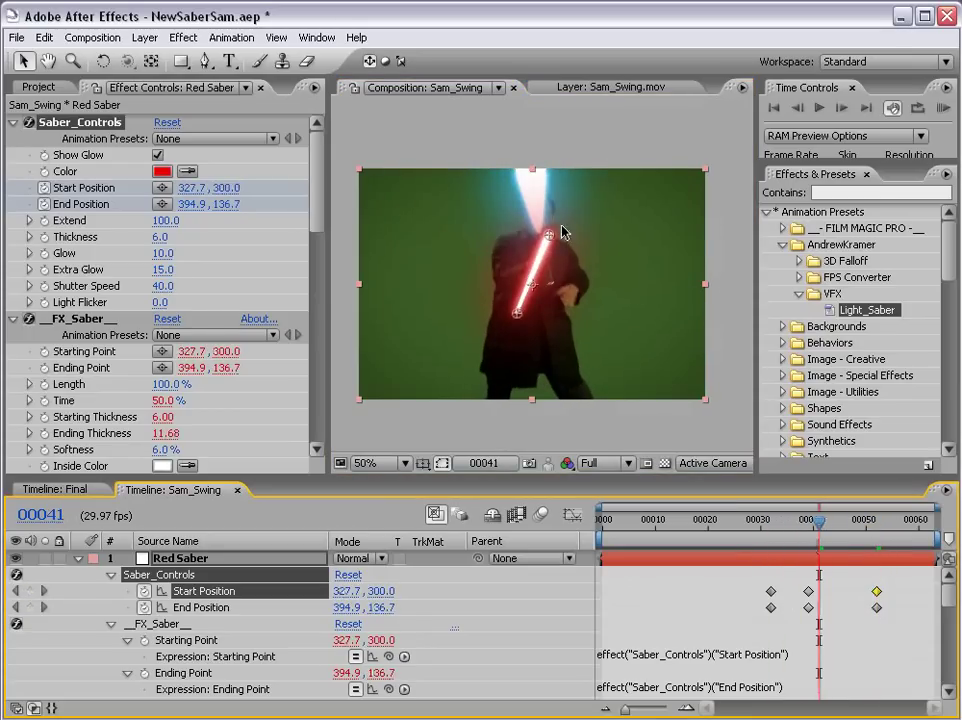
{"action": "mouse_move", "coordinate": [816, 522]}
{"action": "left_mouse_down"}
{"action": "mouse_move", "coordinate": [681, 537]}
{"action": "mouse_move", "coordinate": [600, 533]}
{"action": "left_mouse_up"}
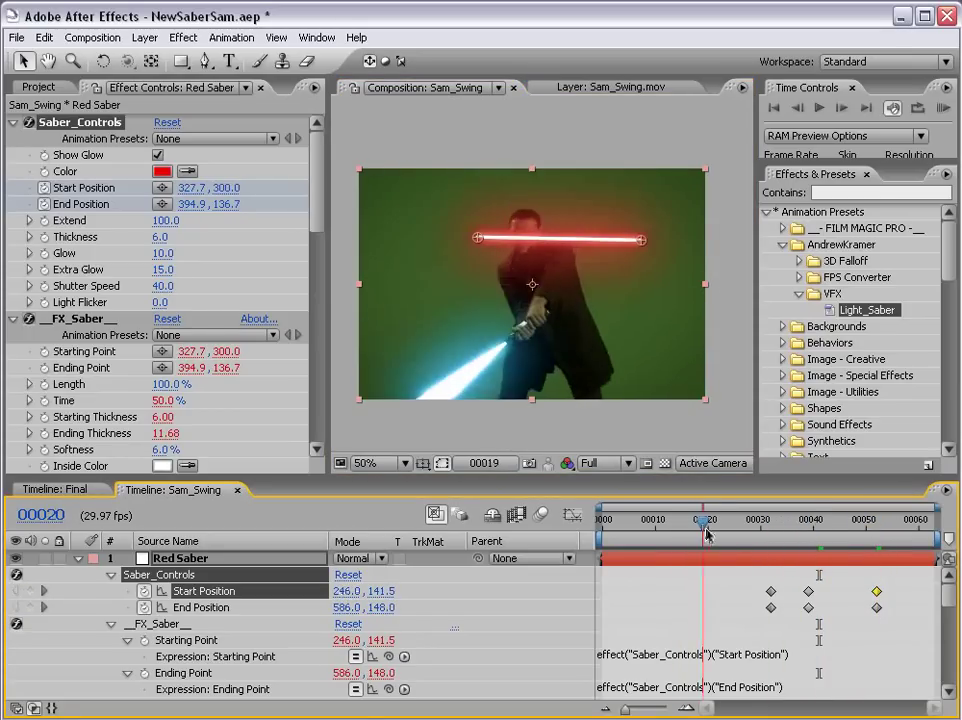
{"action": "scroll", "coordinate": [505, 243], "scroll_direction": "up", "scroll_amount": 3}
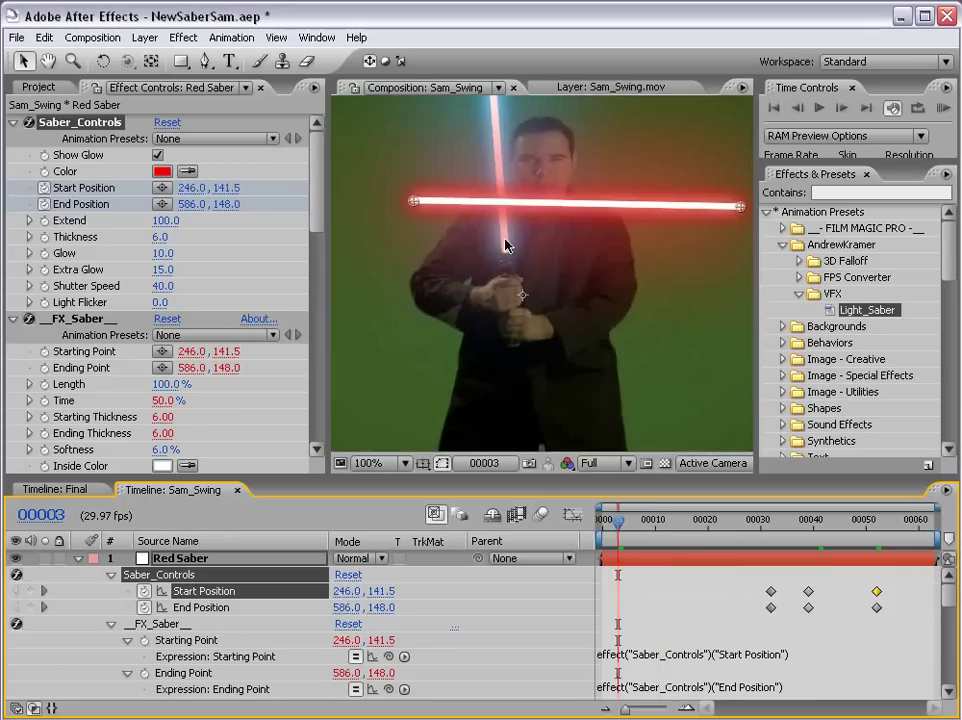
- Set the red blade's Start/End to 217.0, 74.5 and 488.0, 99.0 across the blue saber, then collapse the layer
{"action": "key", "text": "v"}
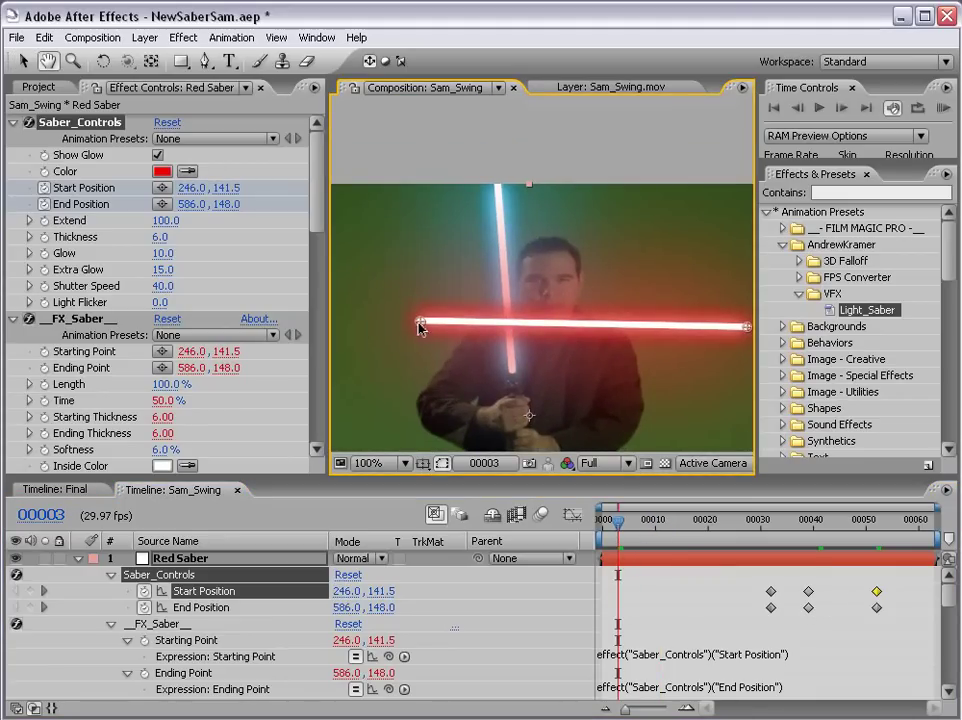
{"action": "left_click_drag", "start_coordinate": [420, 322], "coordinate": [393, 264]}
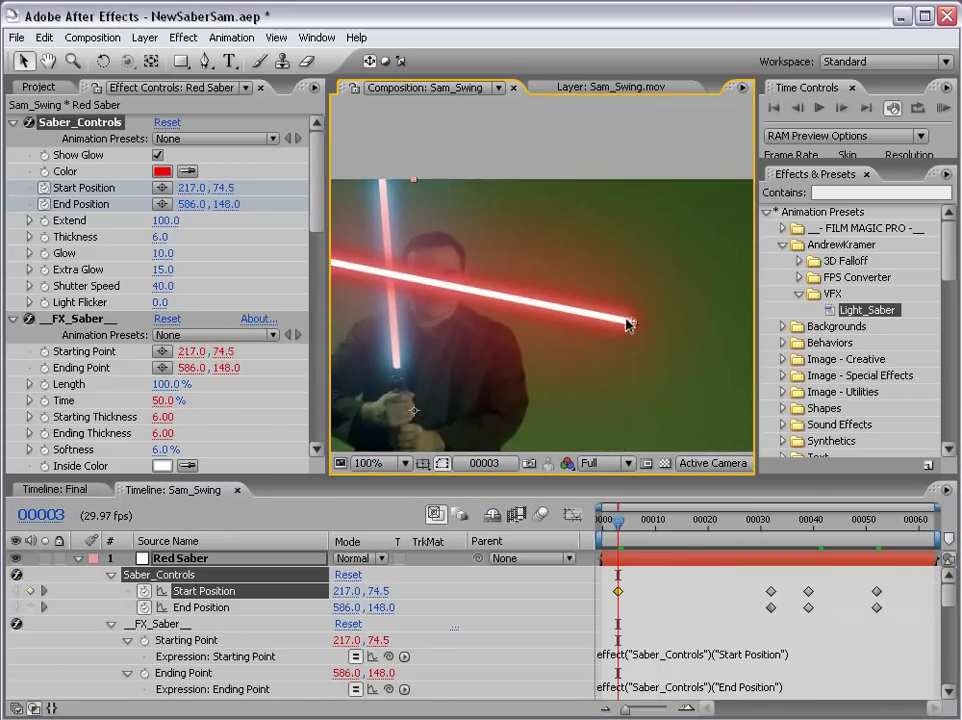
{"action": "left_click_drag", "start_coordinate": [629, 322], "coordinate": [533, 274]}
{"action": "left_click_drag", "start_coordinate": [430, 317], "coordinate": [563, 335]}
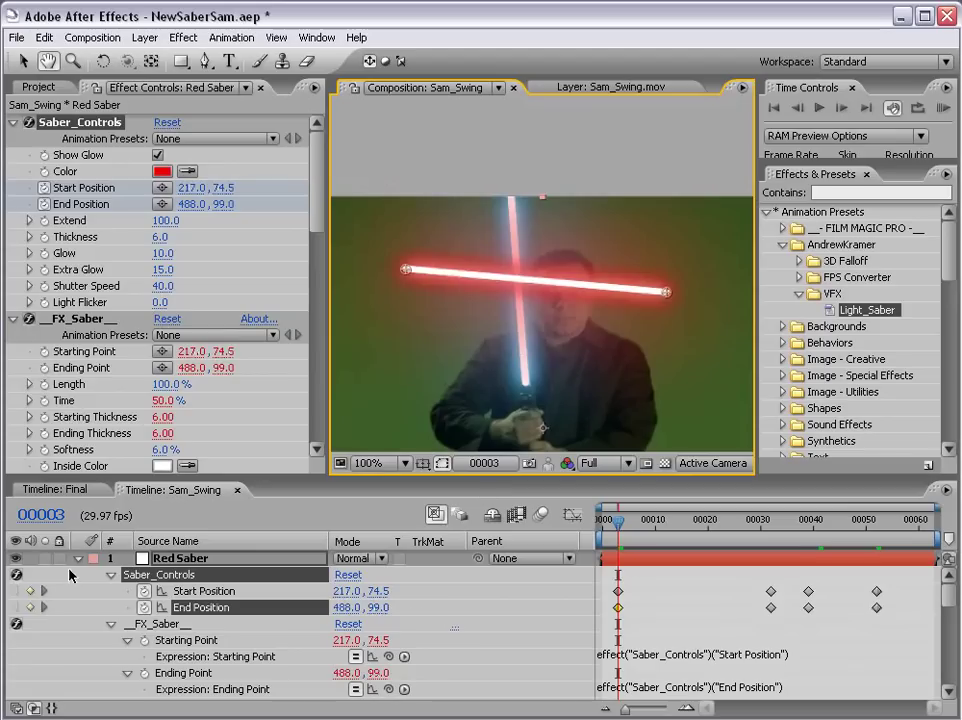
{"action": "left_click", "coordinate": [78, 558]}
{"action": "left_click", "coordinate": [197, 630]}
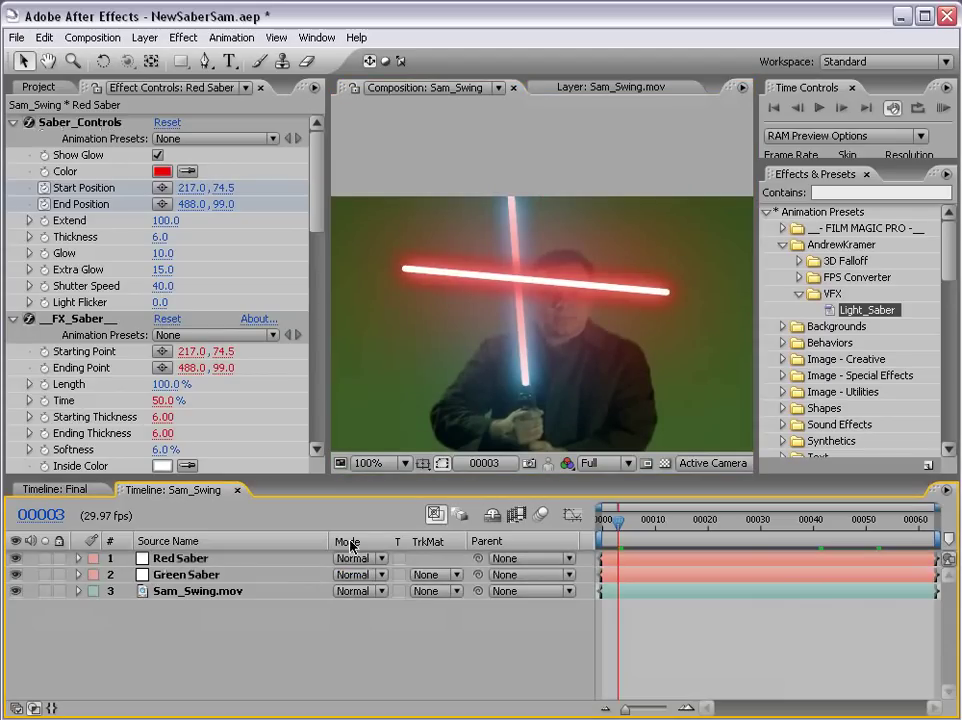
- Set both the Red Saber and Green Saber layers to Lighten blend mode
{"action": "left_click", "coordinate": [238, 560]}
{"action": "left_click", "coordinate": [193, 578], "text": "shift"}
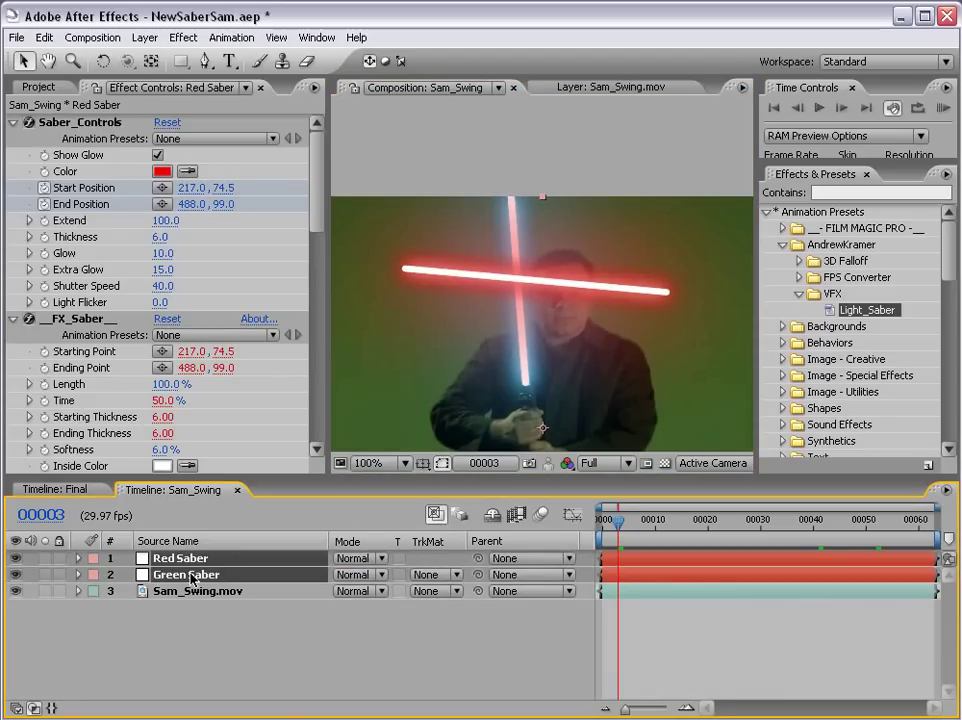
{"action": "left_click", "coordinate": [355, 565]}
{"action": "left_click", "coordinate": [365, 713]}
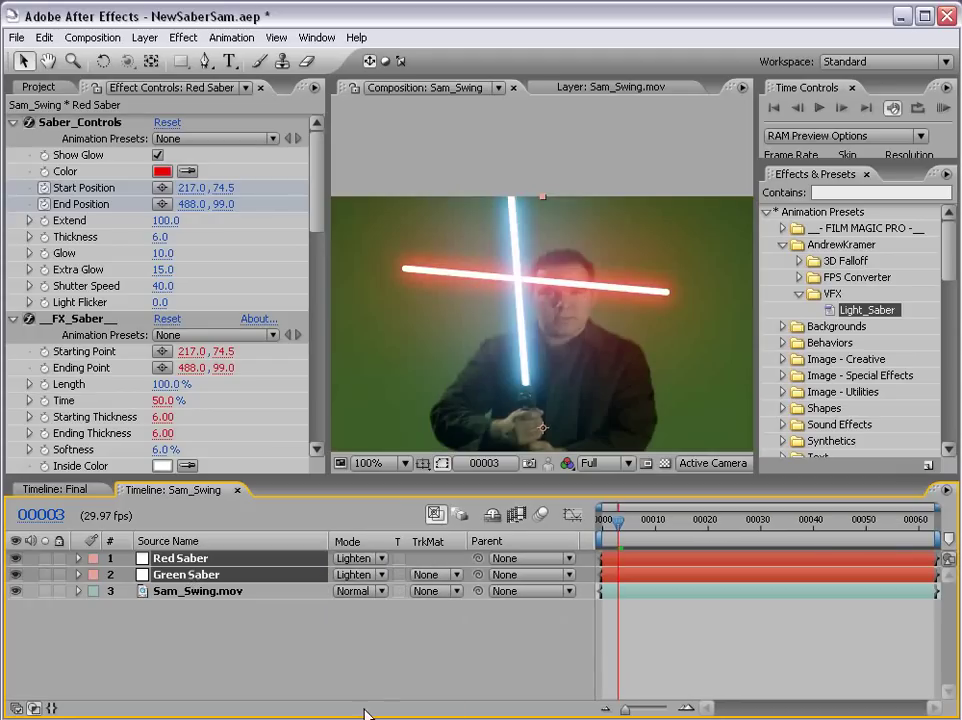
{"action": "left_click", "coordinate": [449, 645]}
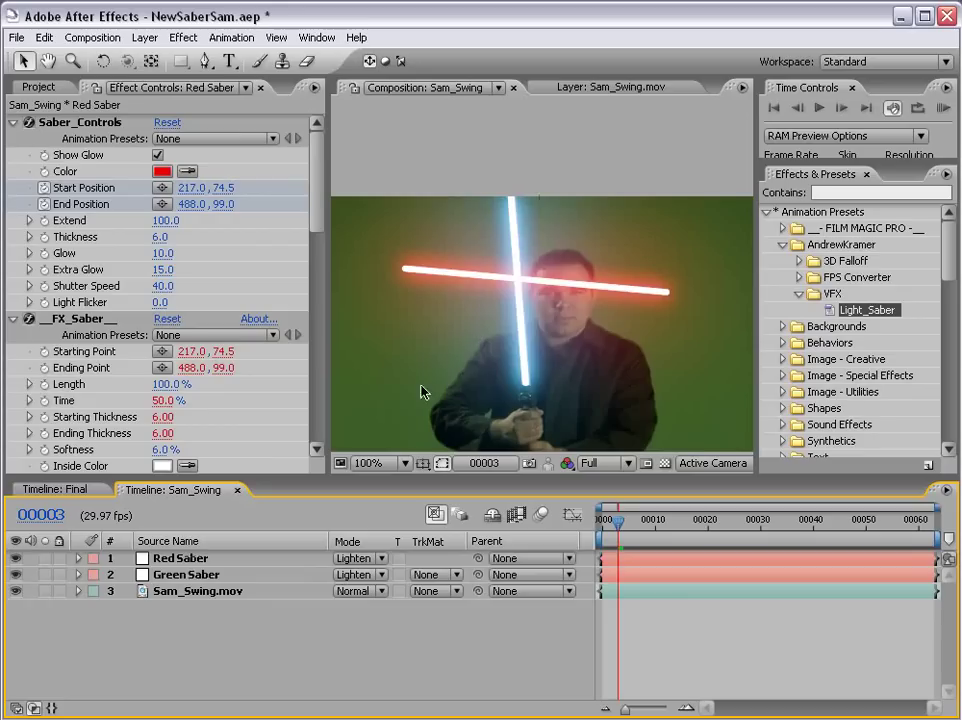
- Try Add and then Screen blend modes on the Red Saber layer
{"action": "left_click", "coordinate": [362, 558]}
{"action": "left_click", "coordinate": [355, 541]}
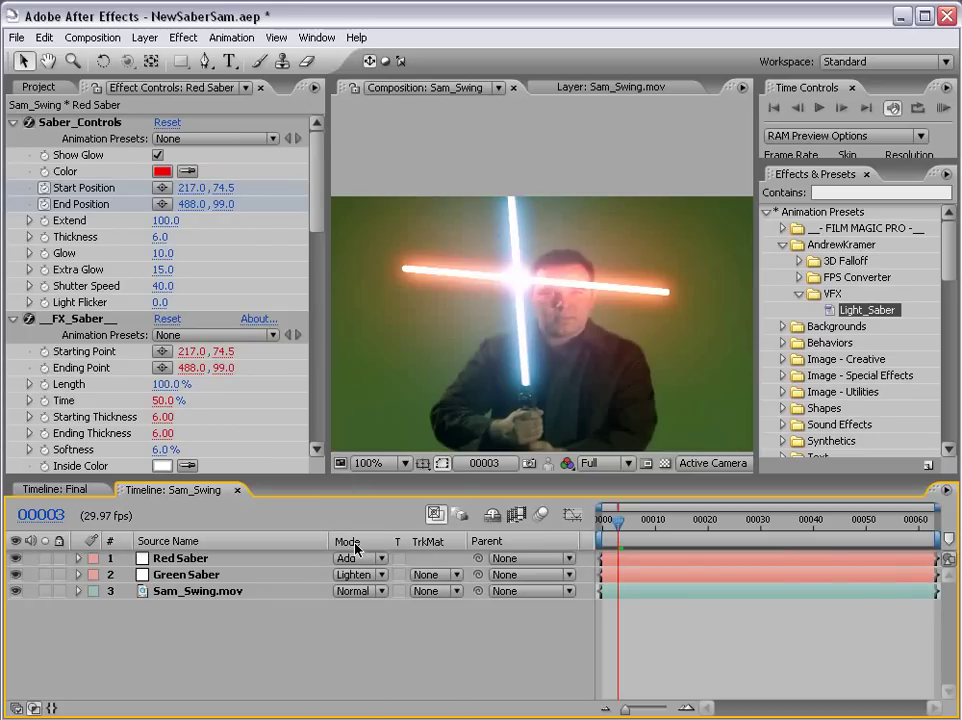
{"action": "left_click", "coordinate": [358, 558]}
{"action": "left_click", "coordinate": [364, 589]}
- Return both saber layers to Lighten blending and scrub to frame 13 to check the glow
{"action": "left_click", "coordinate": [300, 558]}
{"action": "left_click", "coordinate": [300, 574], "text": "shift"}
{"action": "left_click", "coordinate": [358, 558]}
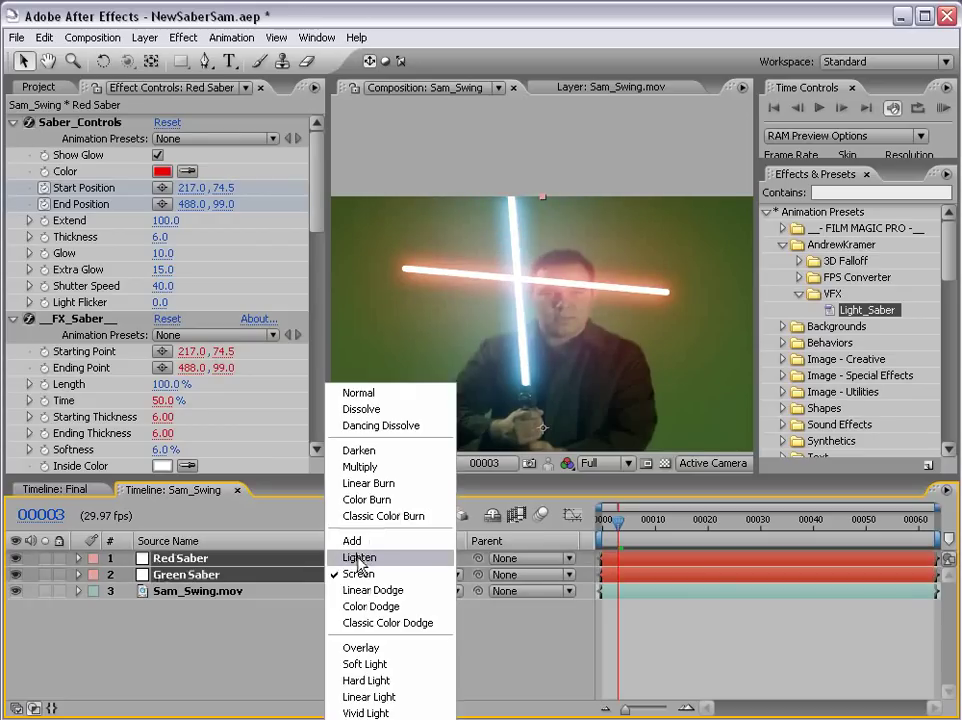
{"action": "left_click", "coordinate": [360, 555]}
{"action": "left_click_drag", "start_coordinate": [618, 520], "coordinate": [760, 521]}
- Scroll down the Timeline to review the Sam_Swing comp's layers
{"action": "scroll", "coordinate": [584, 296], "scroll_direction": "down", "scroll_amount": 1}
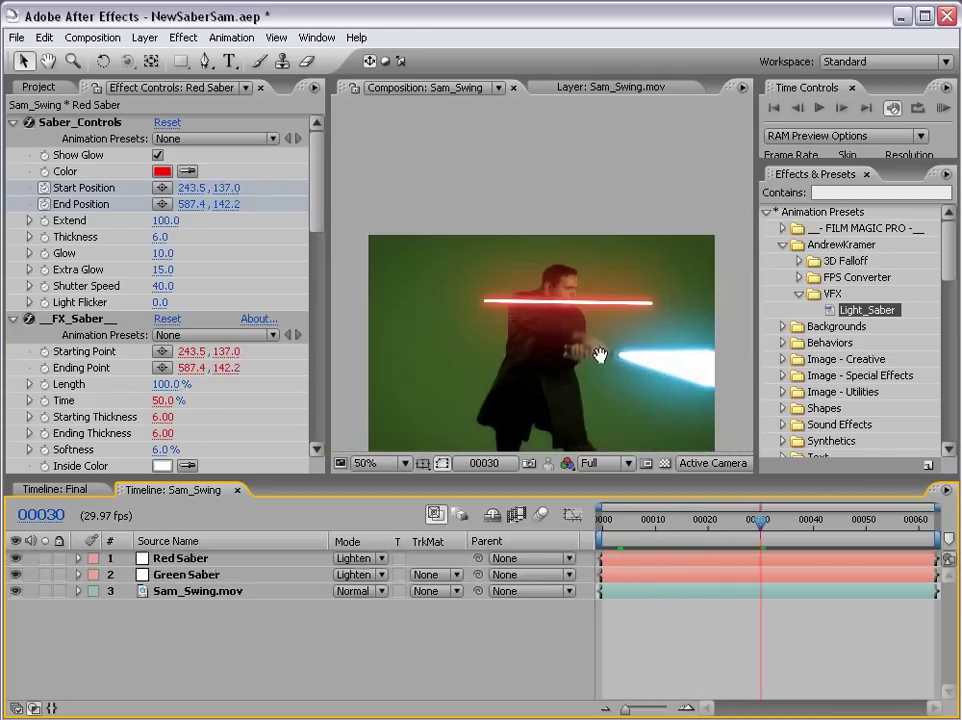